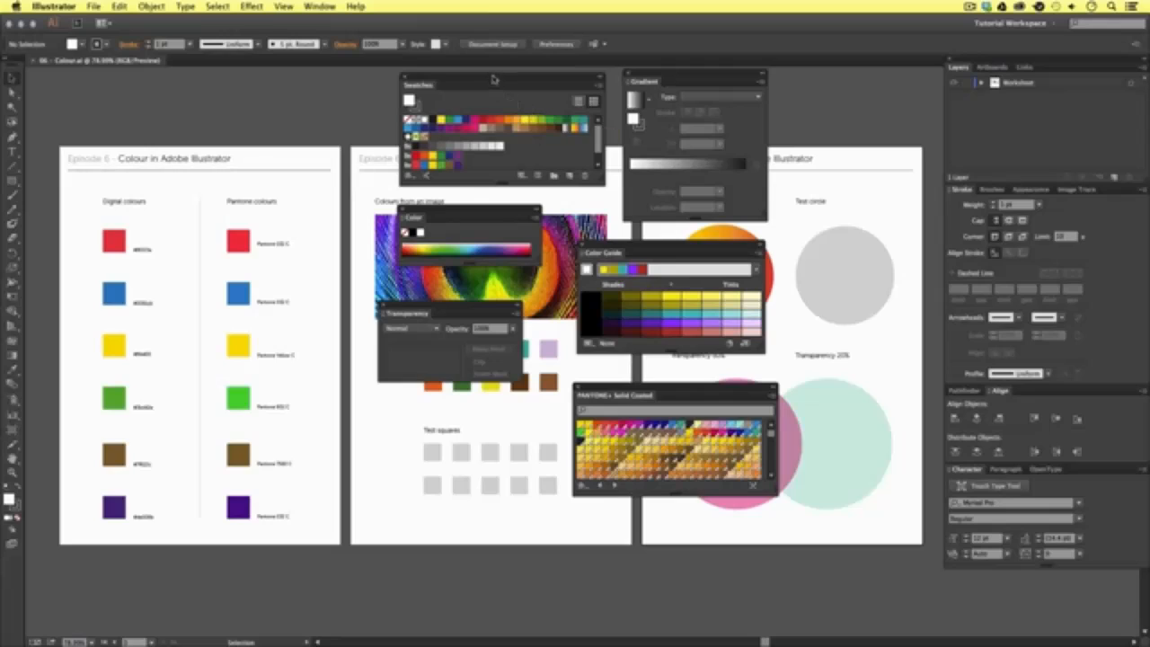
- Reposition and slightly enlarge the floating Swatches panel, then inspect the options of the CMYK Magenta swatch
drag(495, 78, 487, 81)
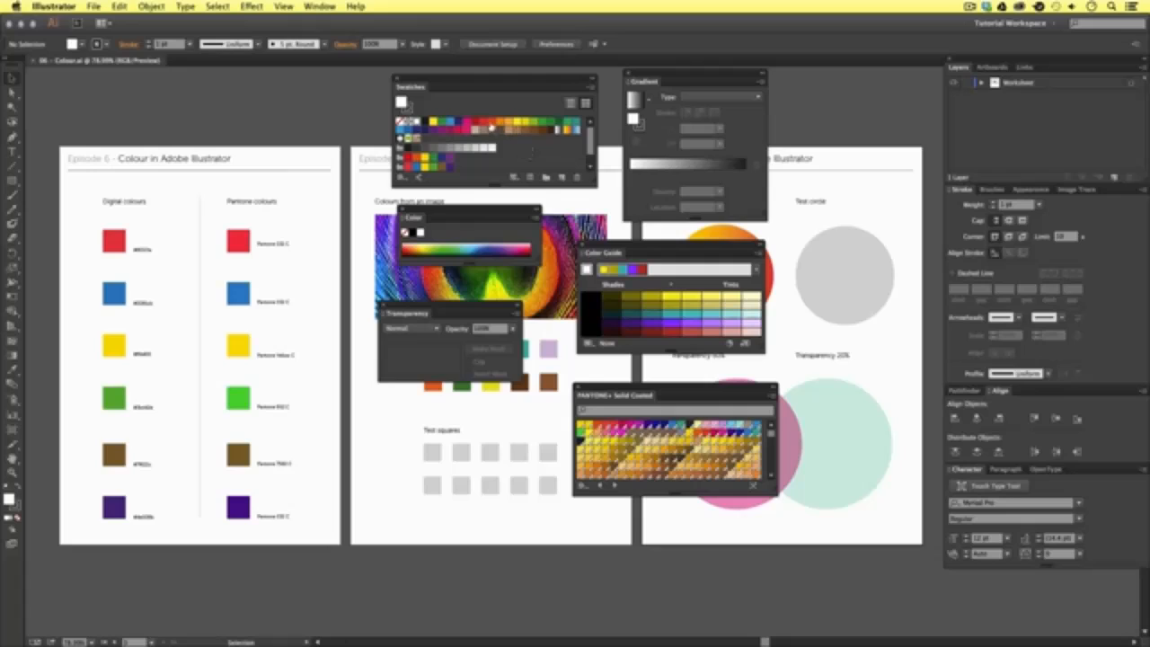
drag(595, 185, 596, 199)
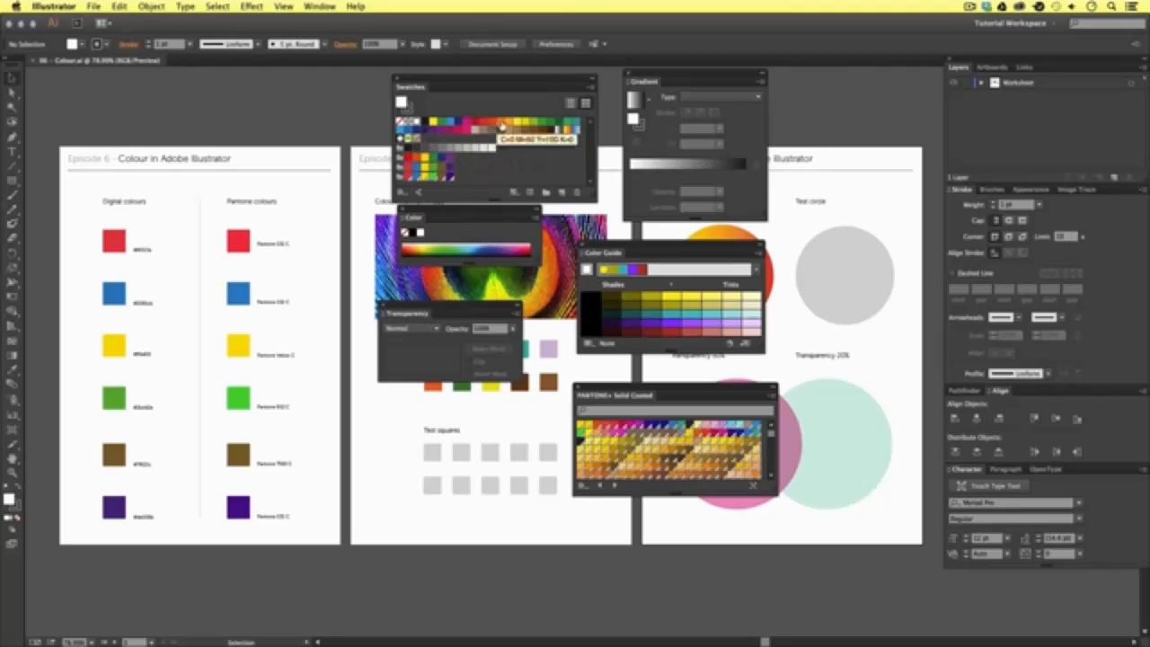
double_click(466, 122)
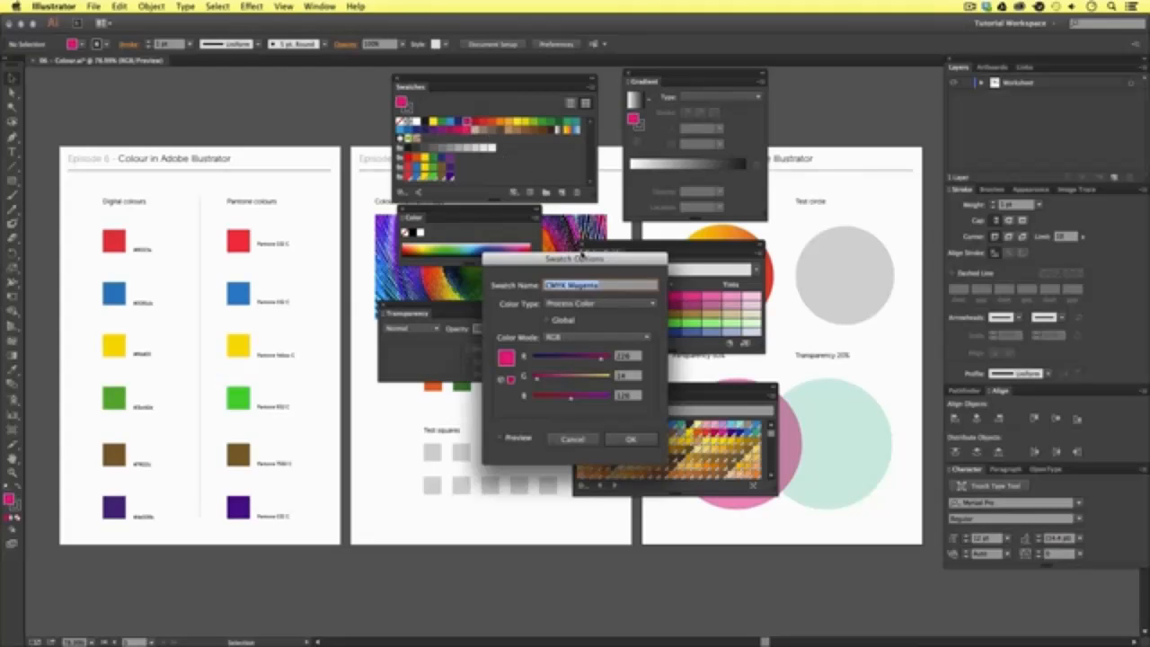
drag(584, 260, 546, 218)
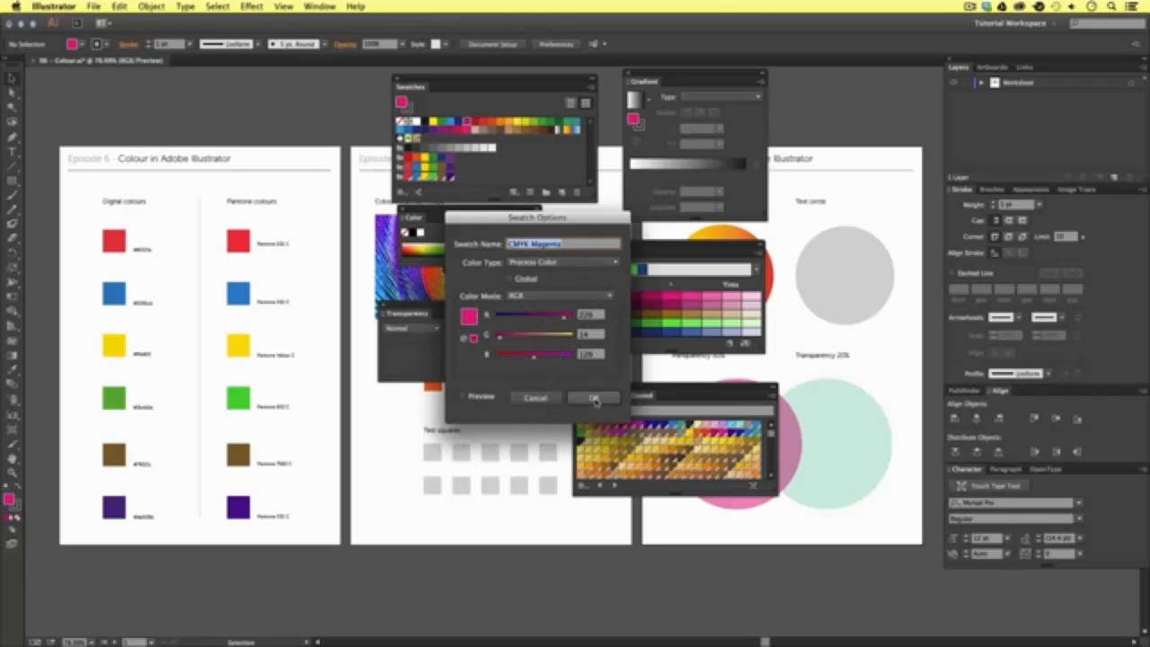
click(594, 400)
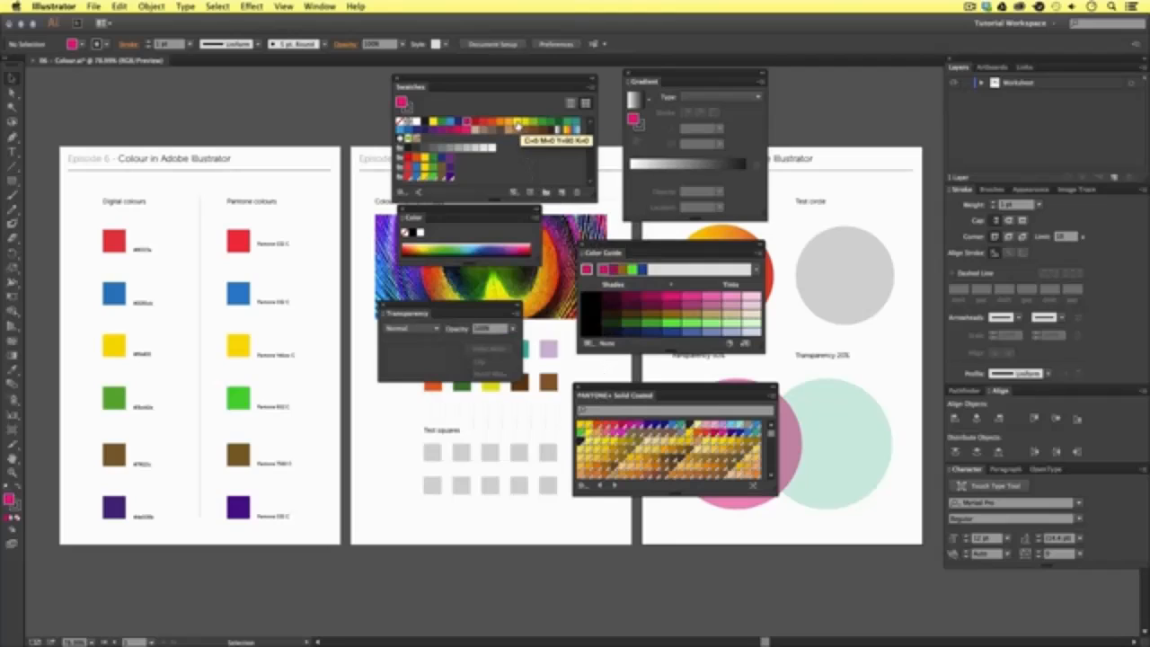
- Change the document colour mode to CMYK Color and inspect the options of the C=35 M=100 Y=35 K=10 swatch
click(94, 8)
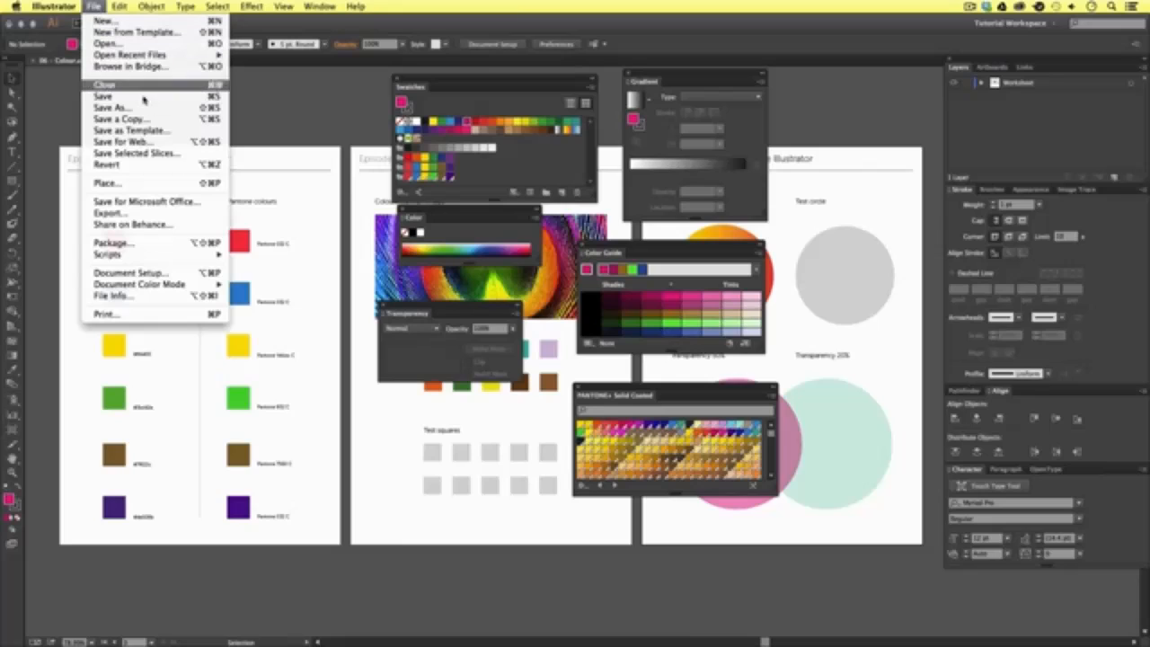
mouse_move(197, 284)
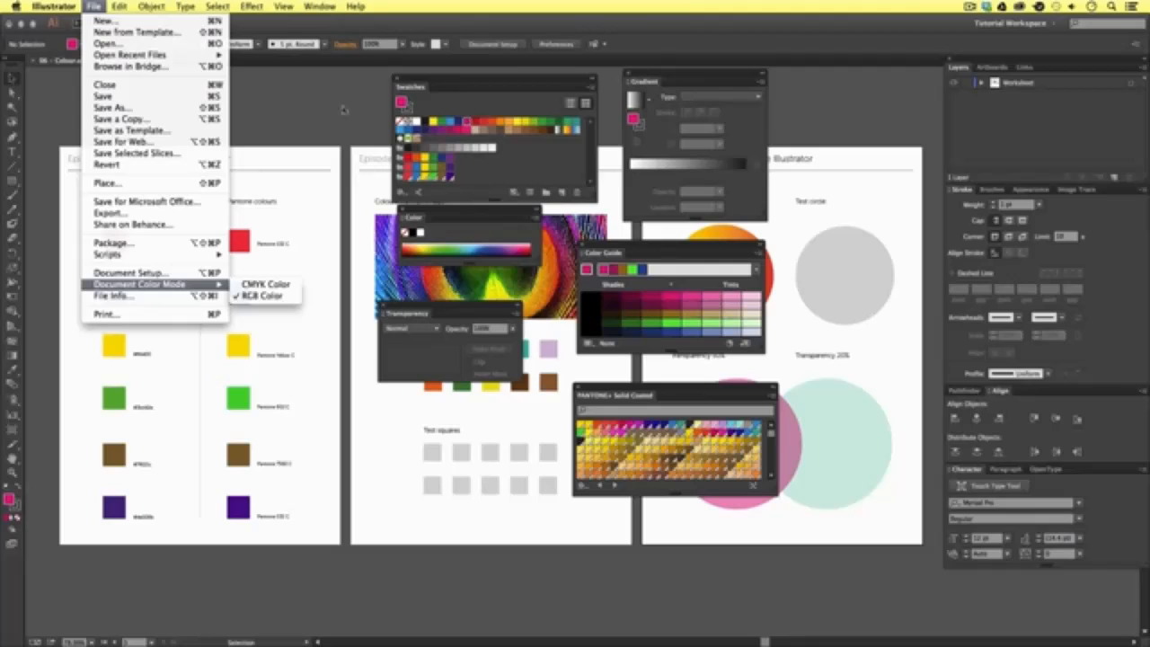
click(265, 284)
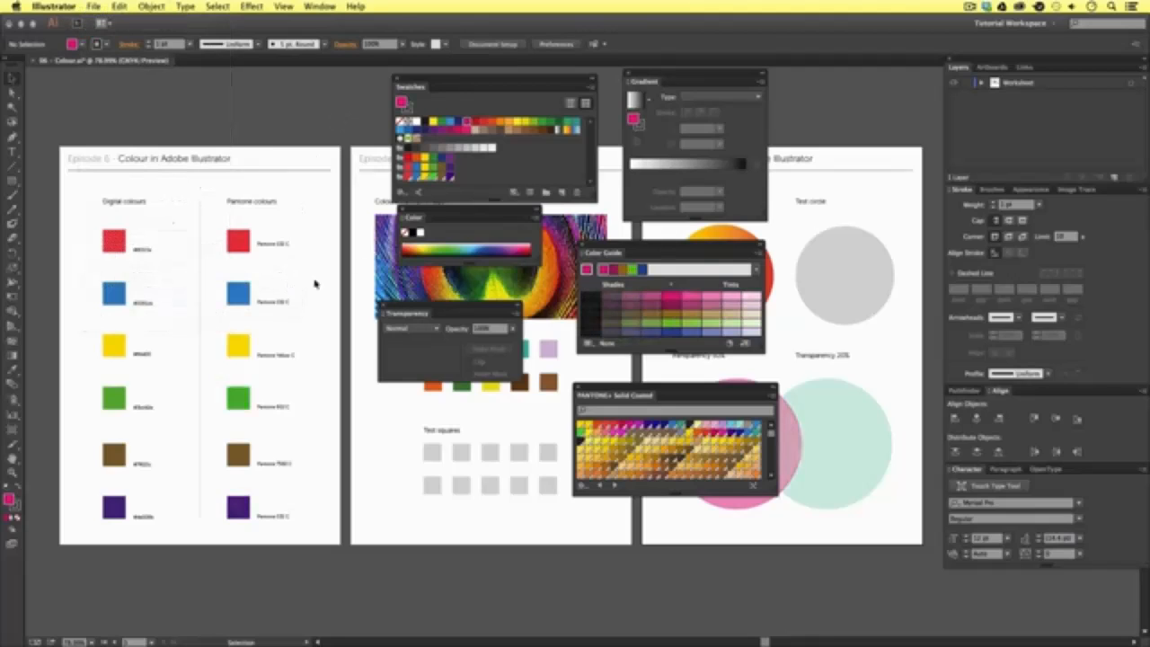
double_click(451, 130)
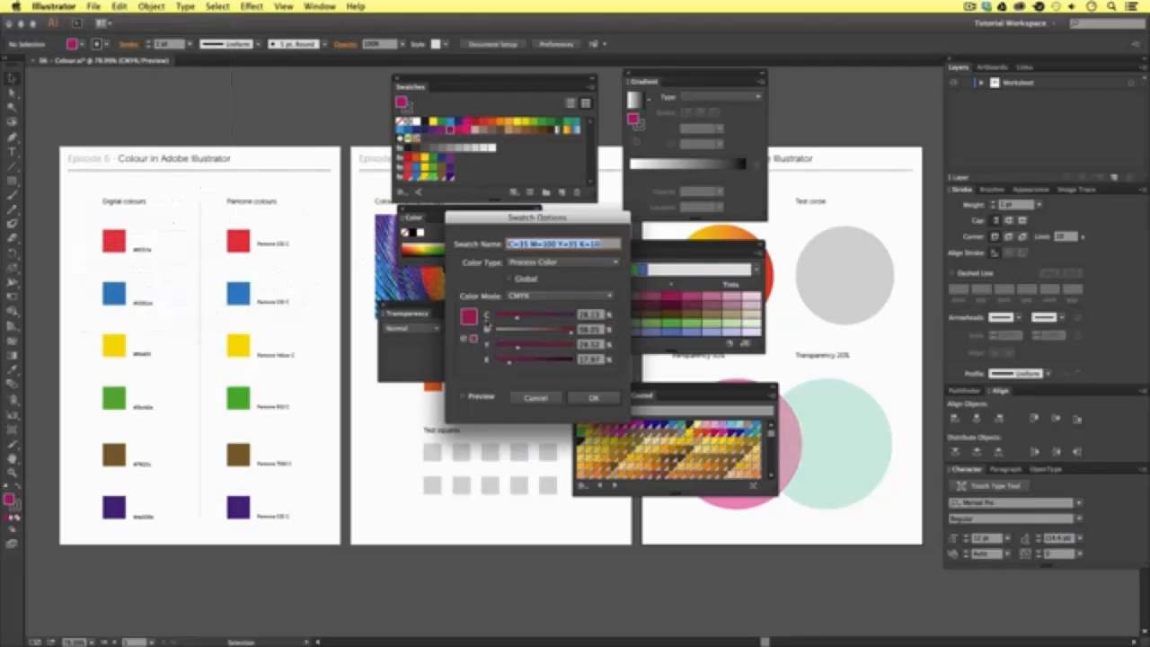
click(592, 398)
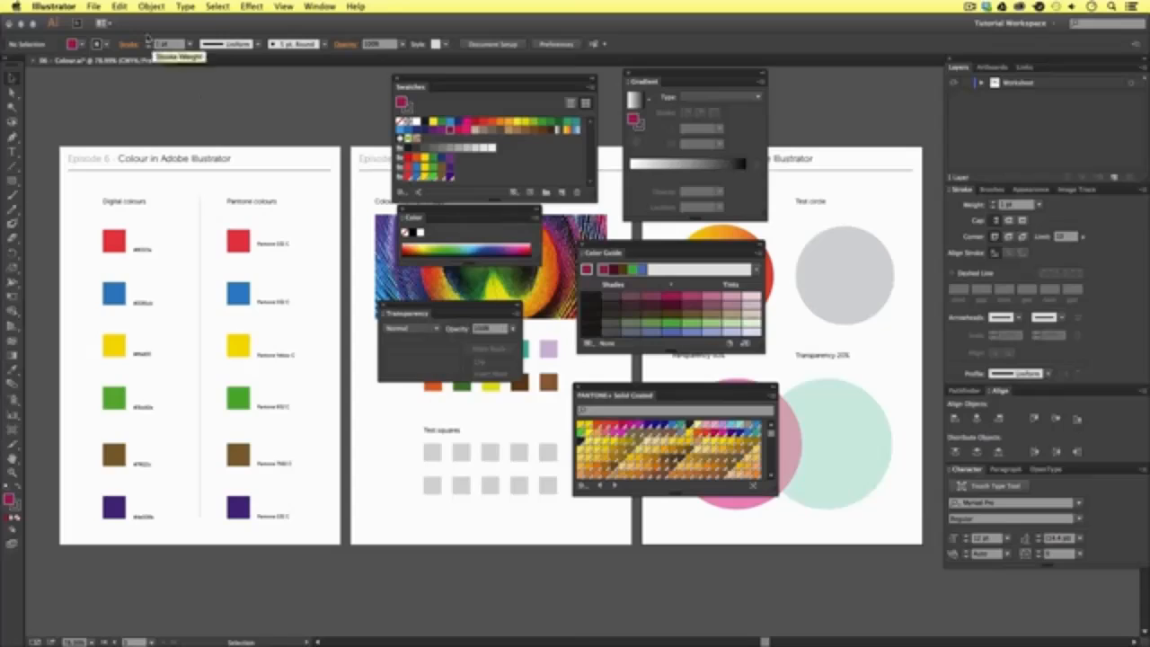
- Return the document colour mode to RGB Color and choose the orange-red swatch as the fill
click(94, 6)
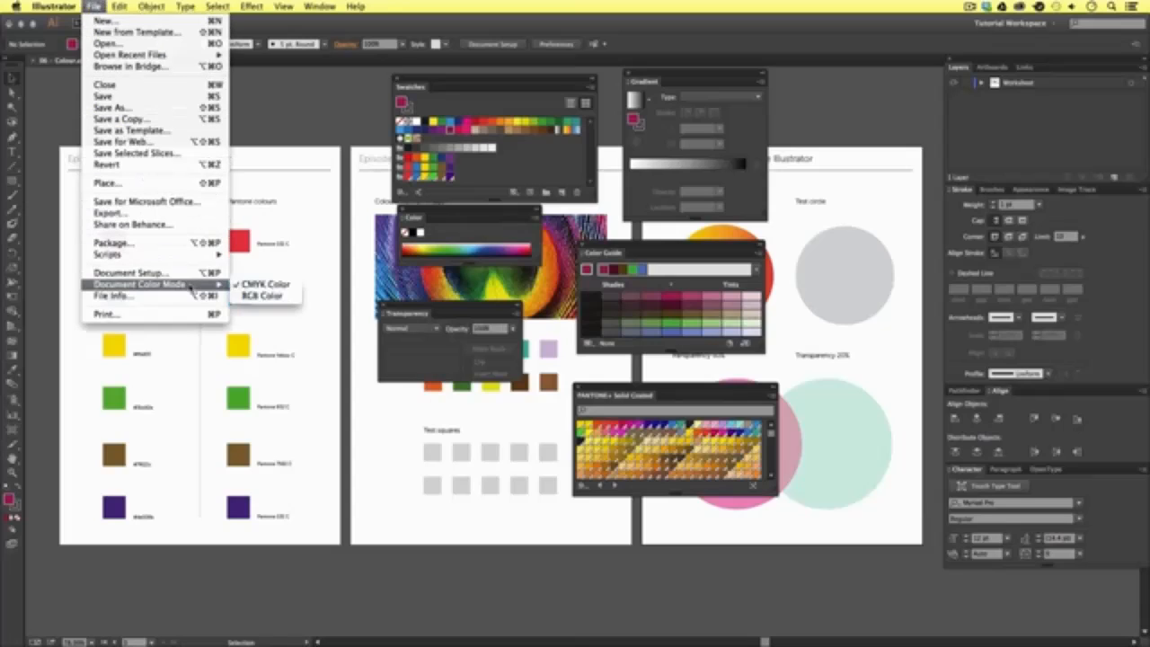
click(261, 296)
click(518, 121)
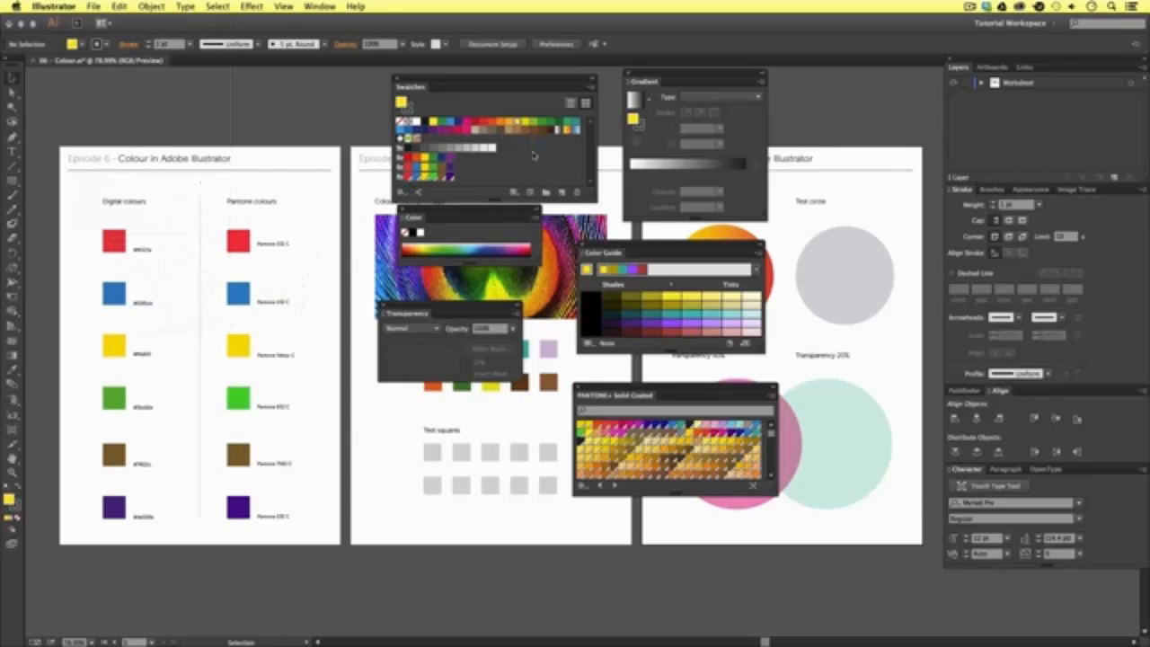
click(491, 127)
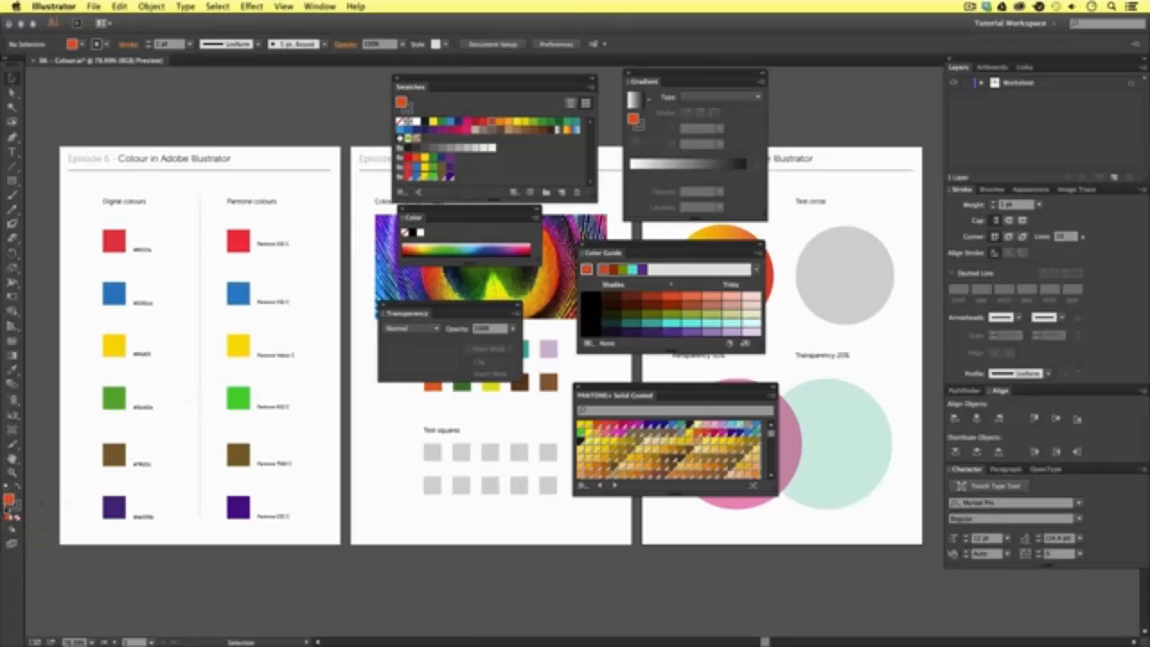
- Set the fill colour to the muted green R=71 G=168 B=126 with the Color Picker
double_click(9, 500)
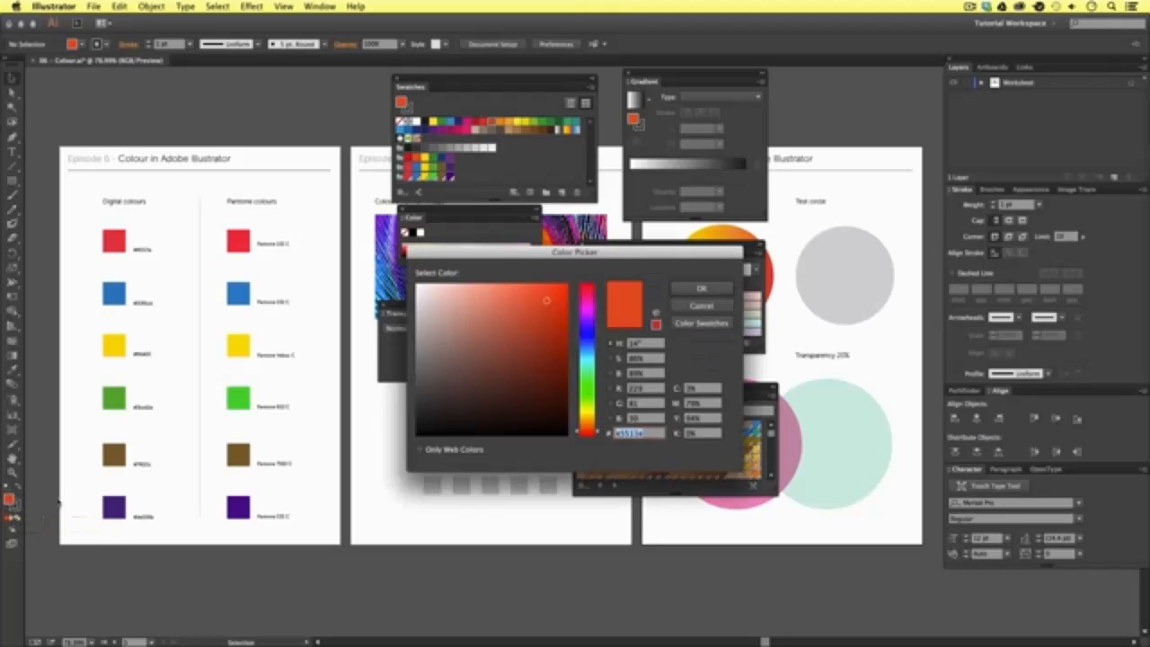
drag(535, 259, 541, 246)
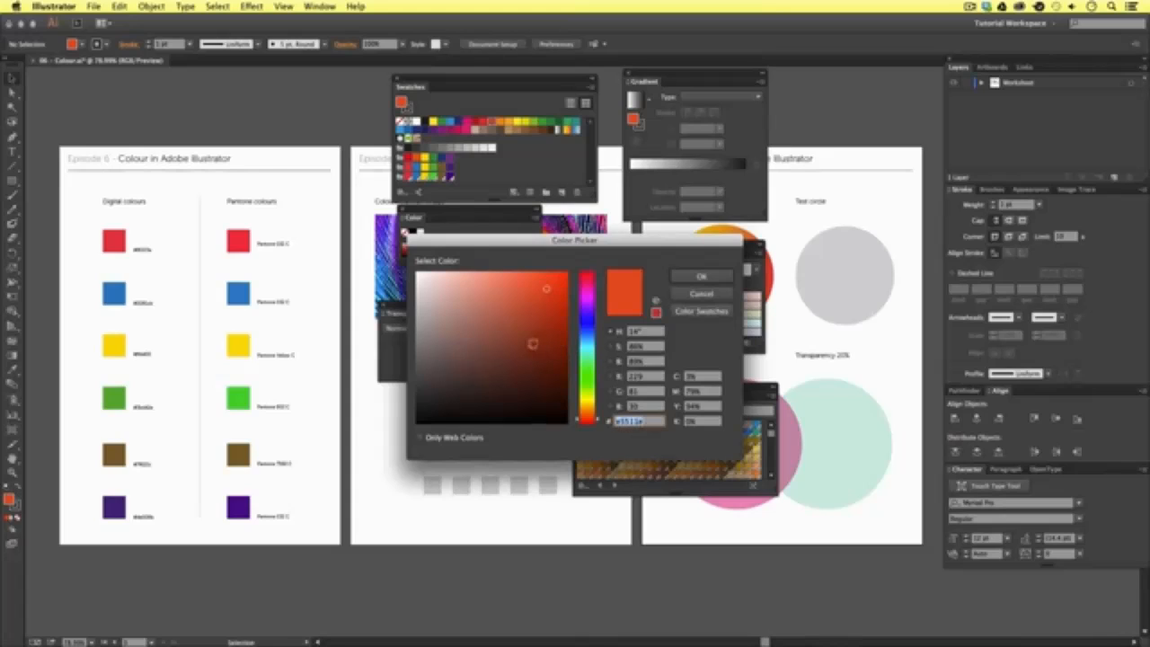
click(590, 306)
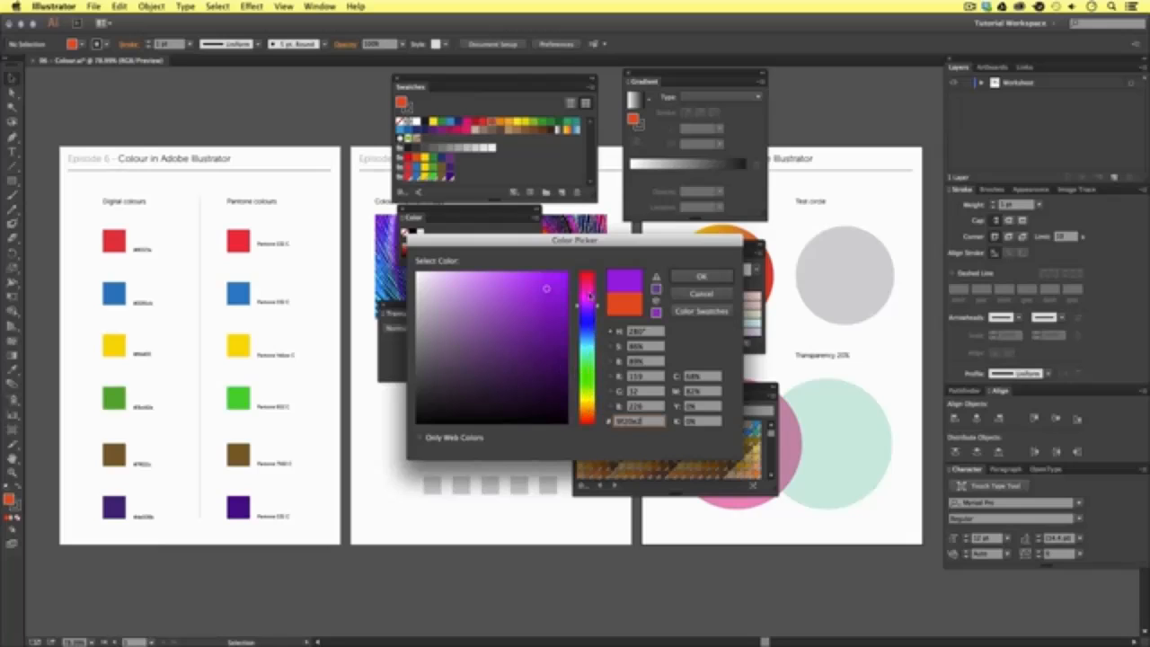
click(576, 361)
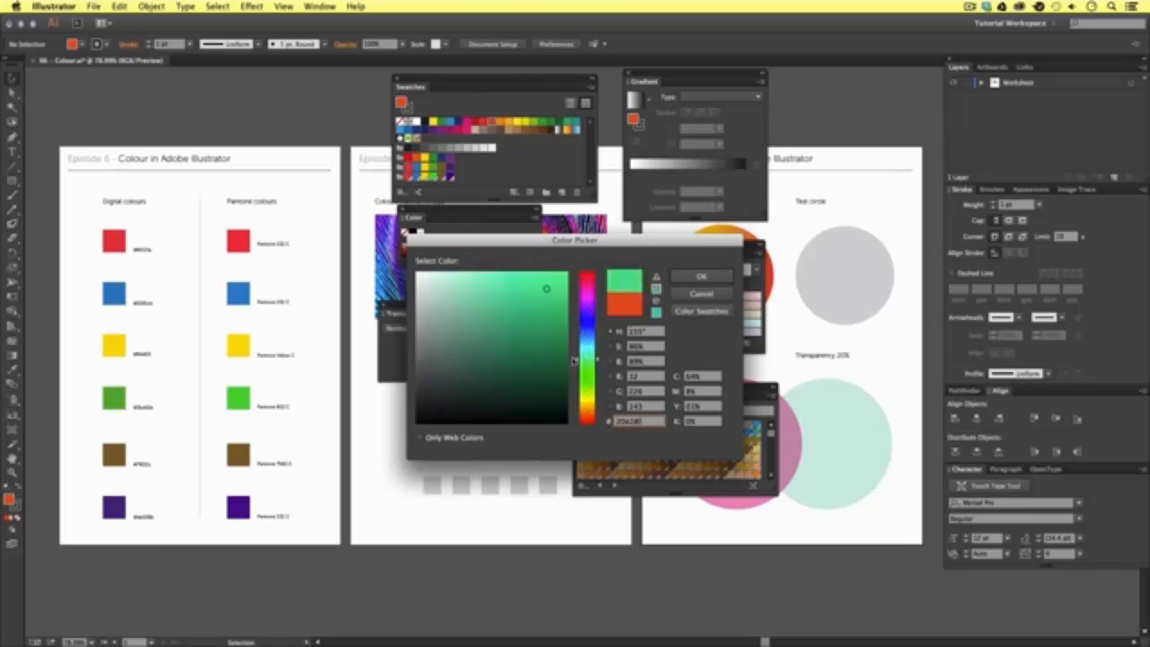
click(691, 277)
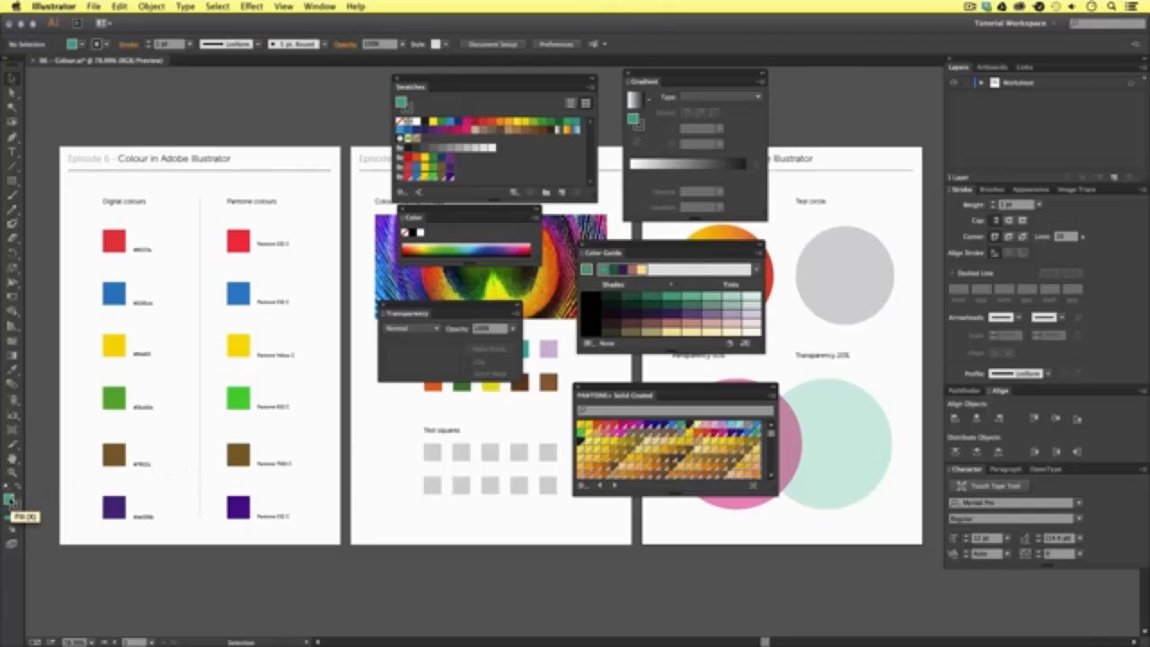
- Save the current green fill as a new swatch and inspect its swatch options
drag(11, 501, 533, 151)
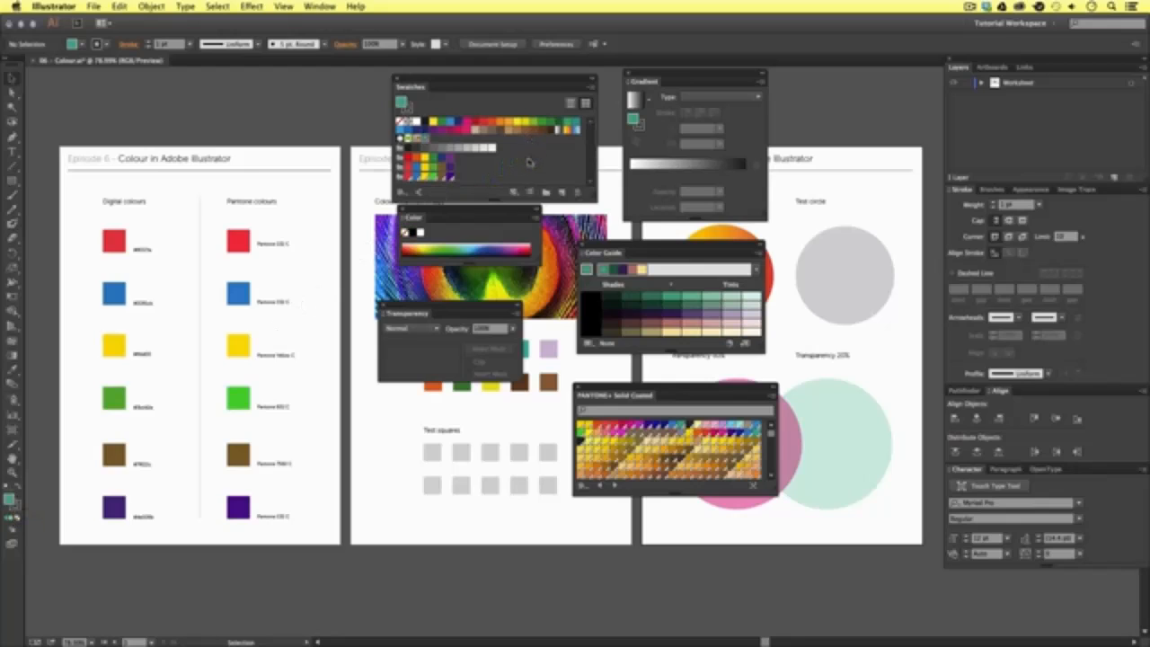
double_click(423, 142)
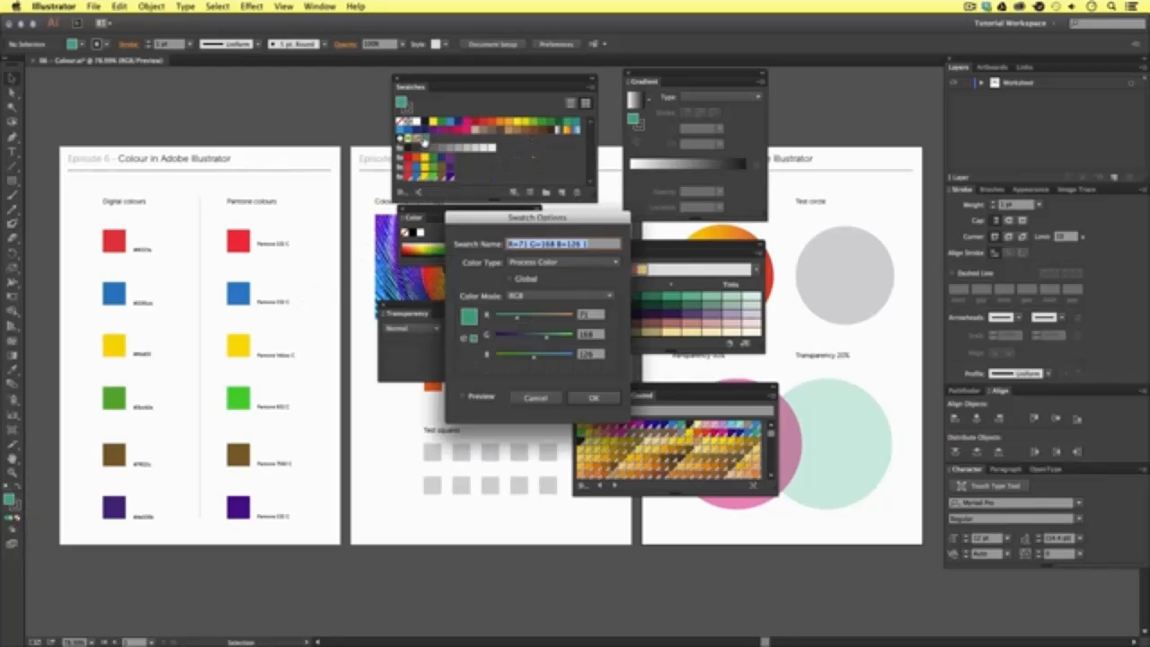
click(593, 397)
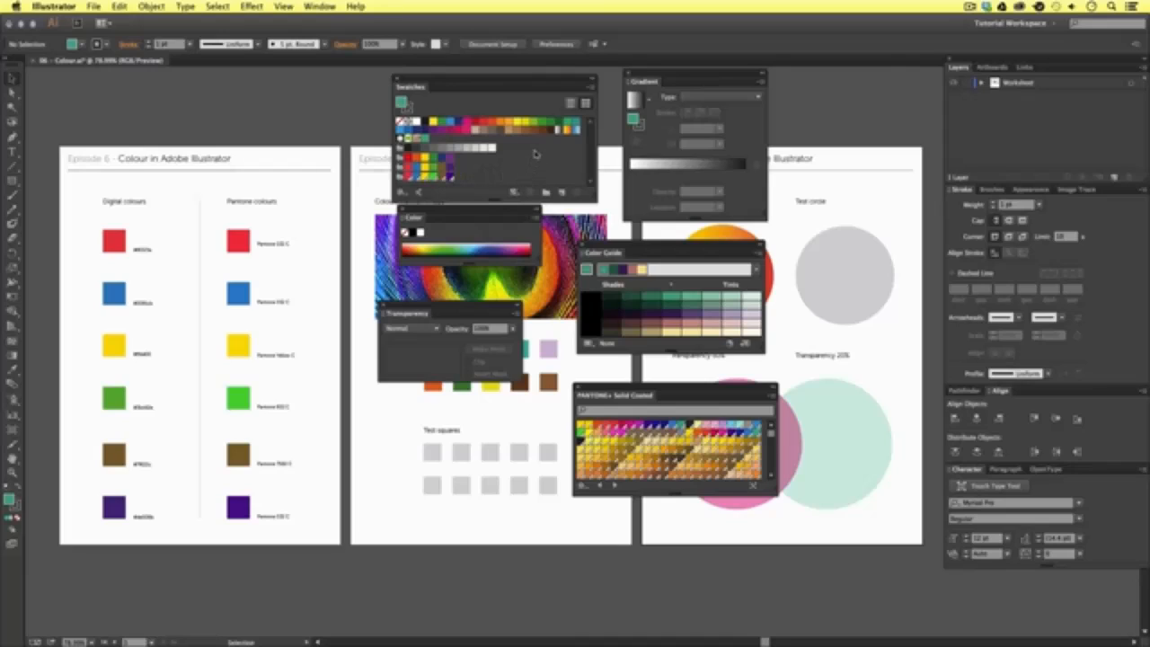
- Move the Swatches and Transparency panels away from the Color panel, and expand the Color panel to show its CMYK sliders
drag(519, 83, 537, 77)
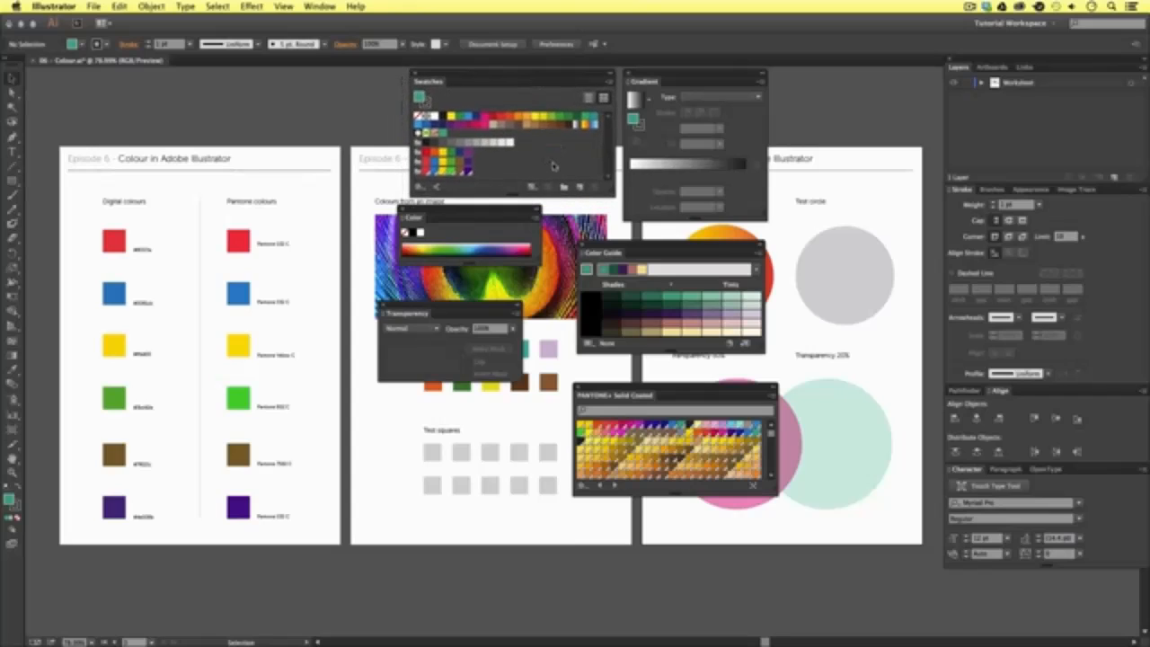
drag(485, 312, 521, 395)
click(404, 219)
click(404, 219)
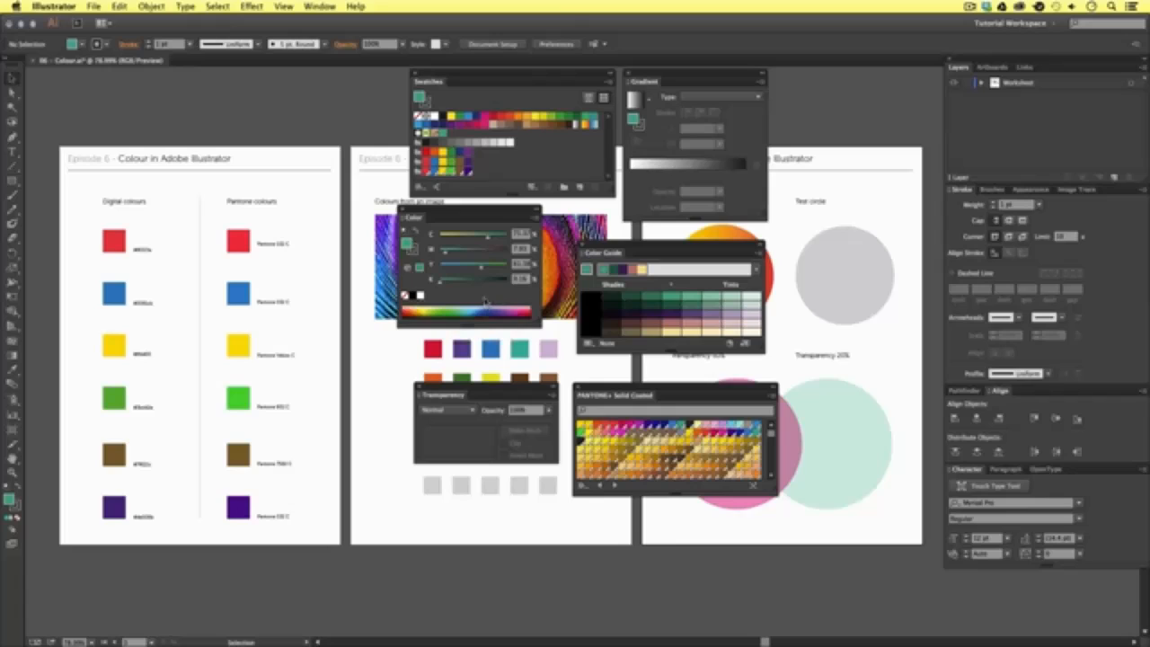
- Sample purple and green fills from the colour spectrum, settle on blue-violet, and save it as a swatch
click(509, 308)
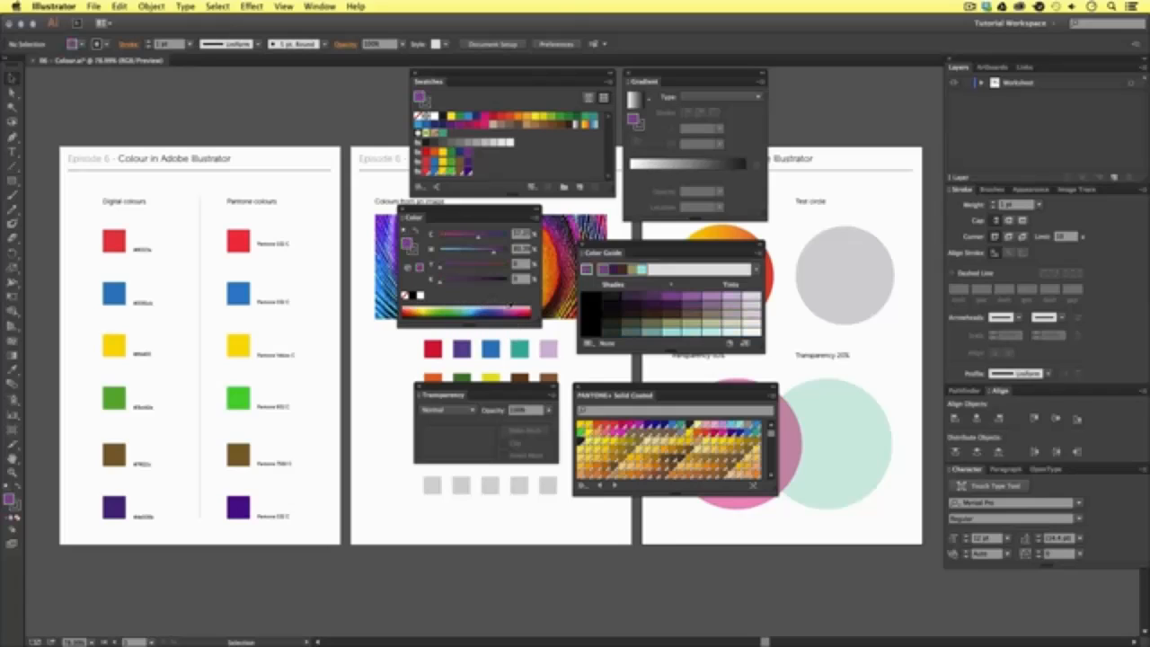
click(471, 308)
click(445, 308)
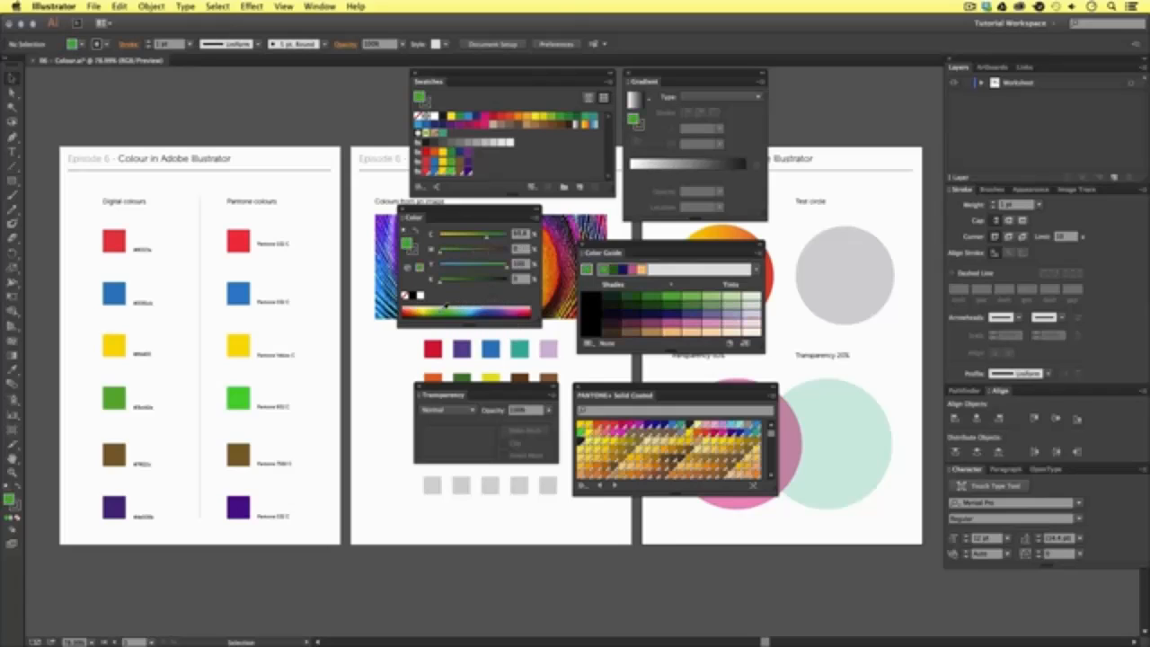
click(472, 312)
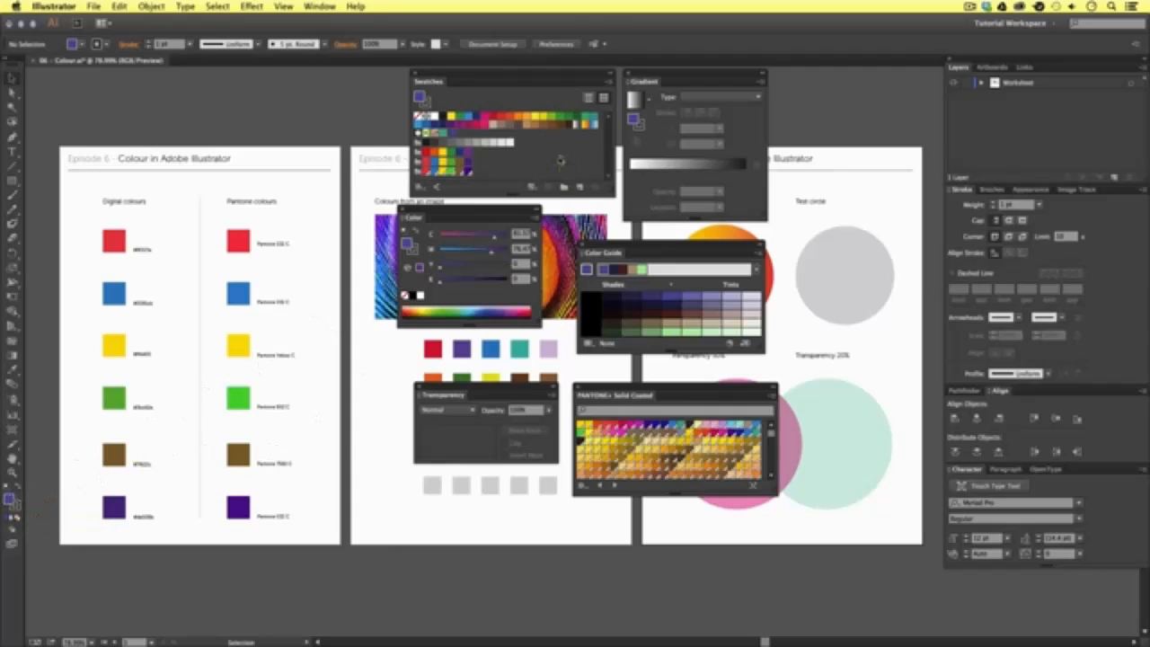
- Move the PANTONE+ Solid Coated library aside and make it taller to browse more of its swatches
mouse_move(628, 385)
mouse_down()
mouse_move(668, 404)
mouse_move(671, 381)
mouse_move(648, 379)
mouse_up()
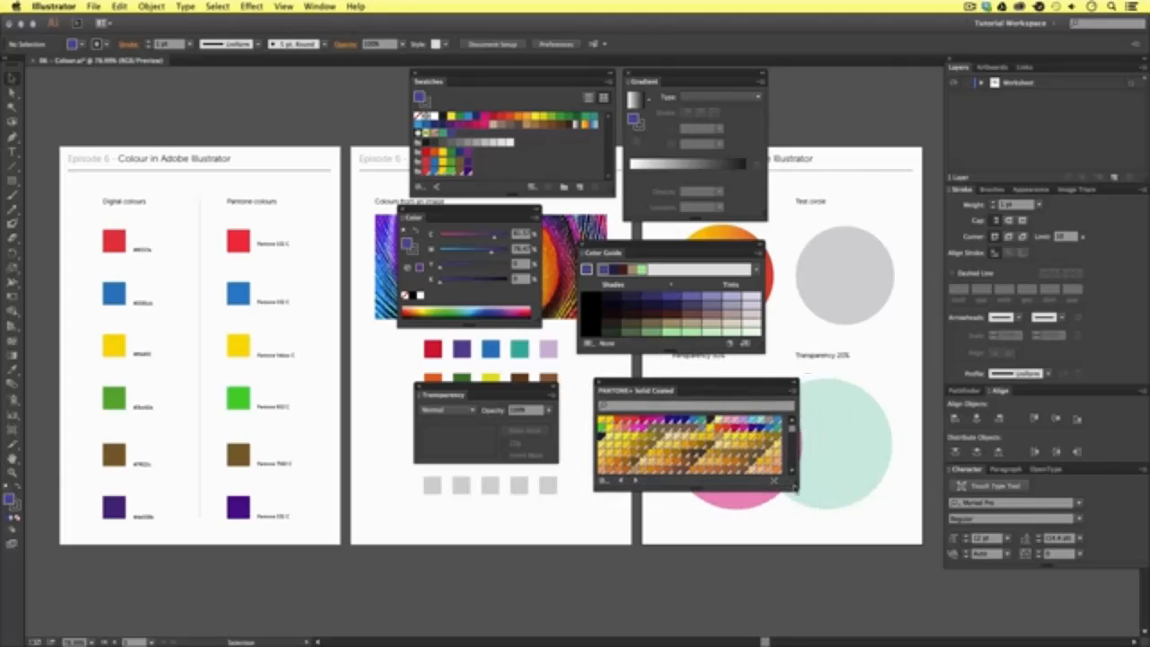
drag(795, 551, 797, 590)
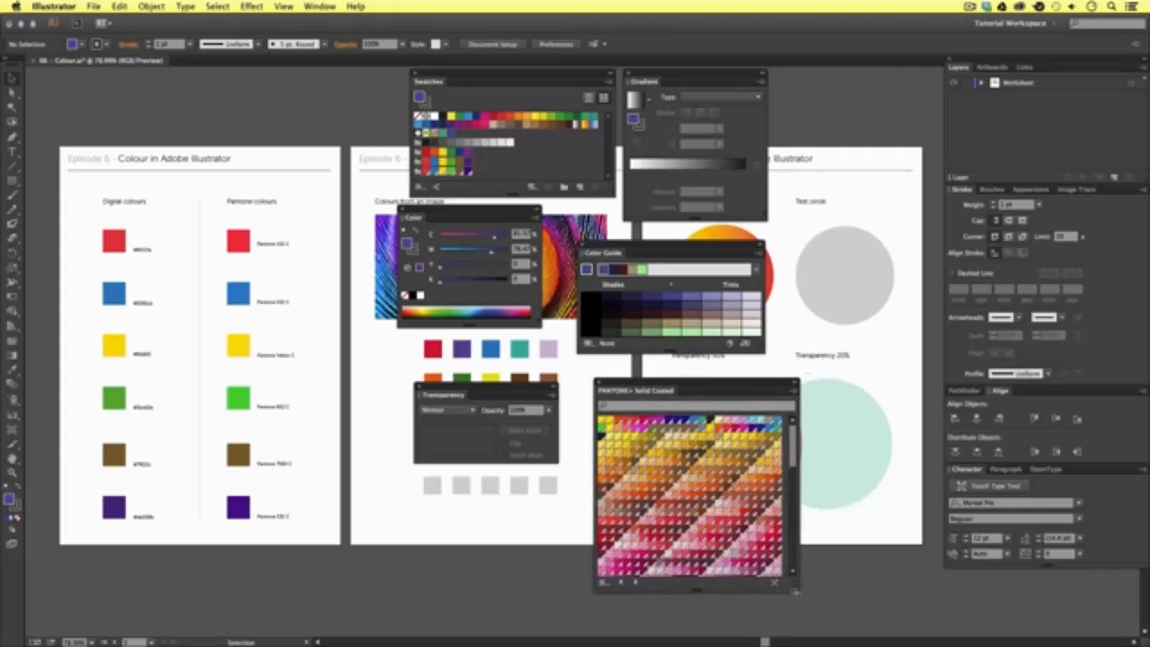
mouse_move(794, 458)
mouse_down()
mouse_move(795, 549)
mouse_move(795, 445)
mouse_up()
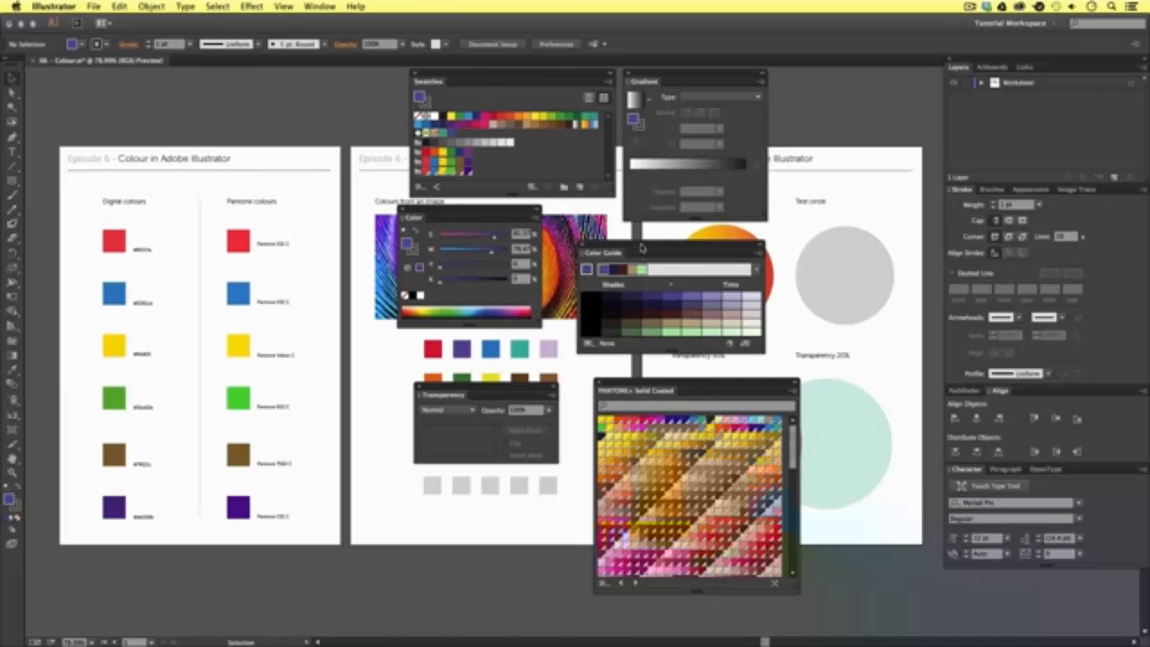
- Move and enlarge the Color Guide panel, and choose the magenta swatch as its base colour
drag(640, 247, 667, 243)
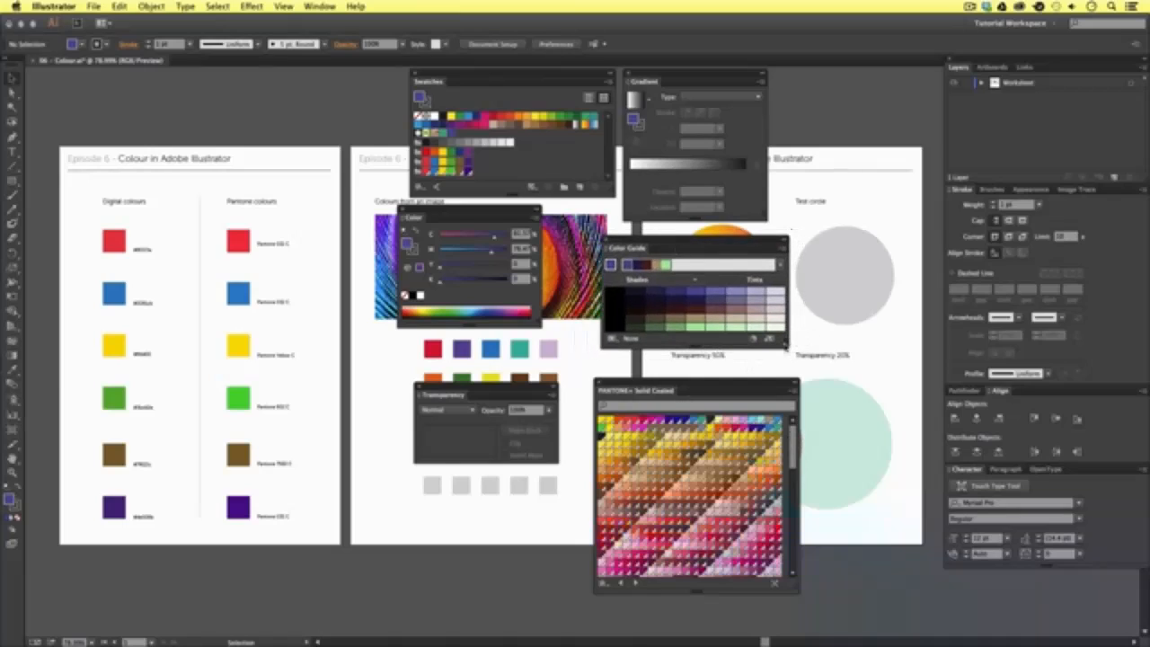
drag(787, 348, 794, 364)
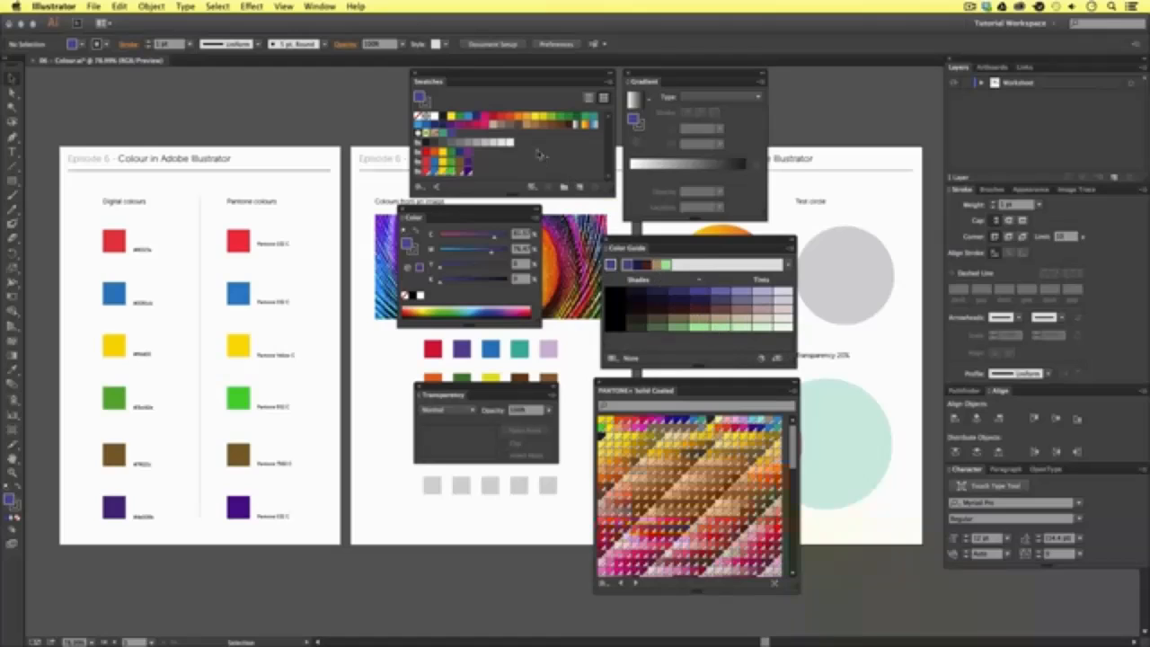
click(483, 120)
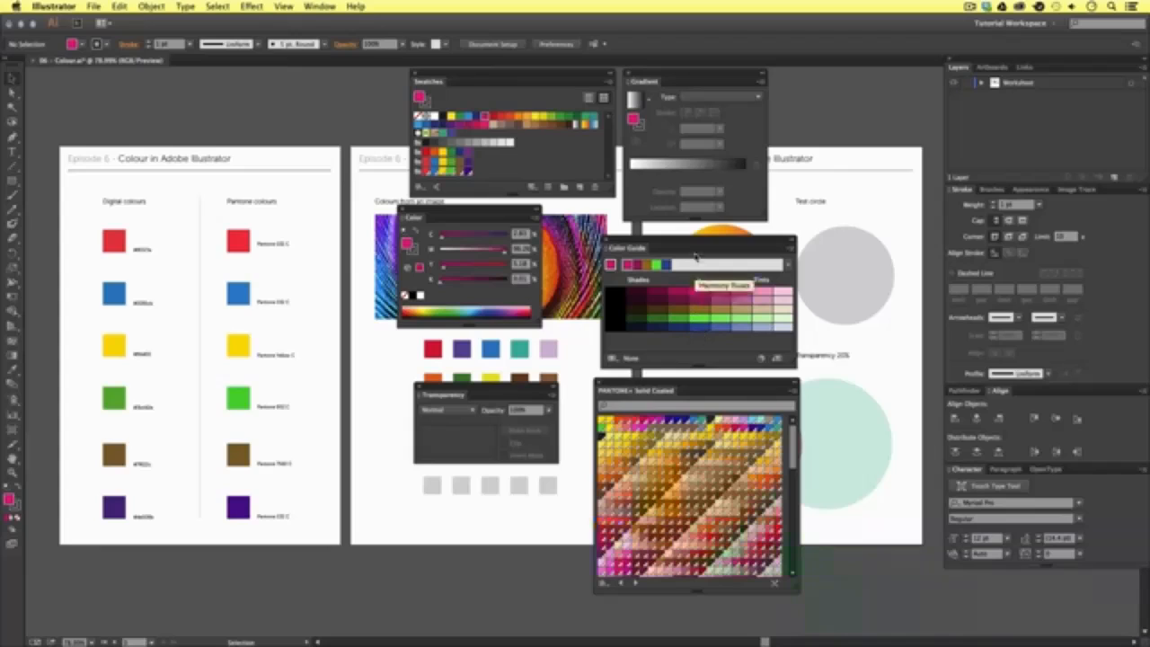
- Move the Gradient and Color Guide panels off the yellow-to-red gradient circle and select that circle
drag(671, 76, 692, 75)
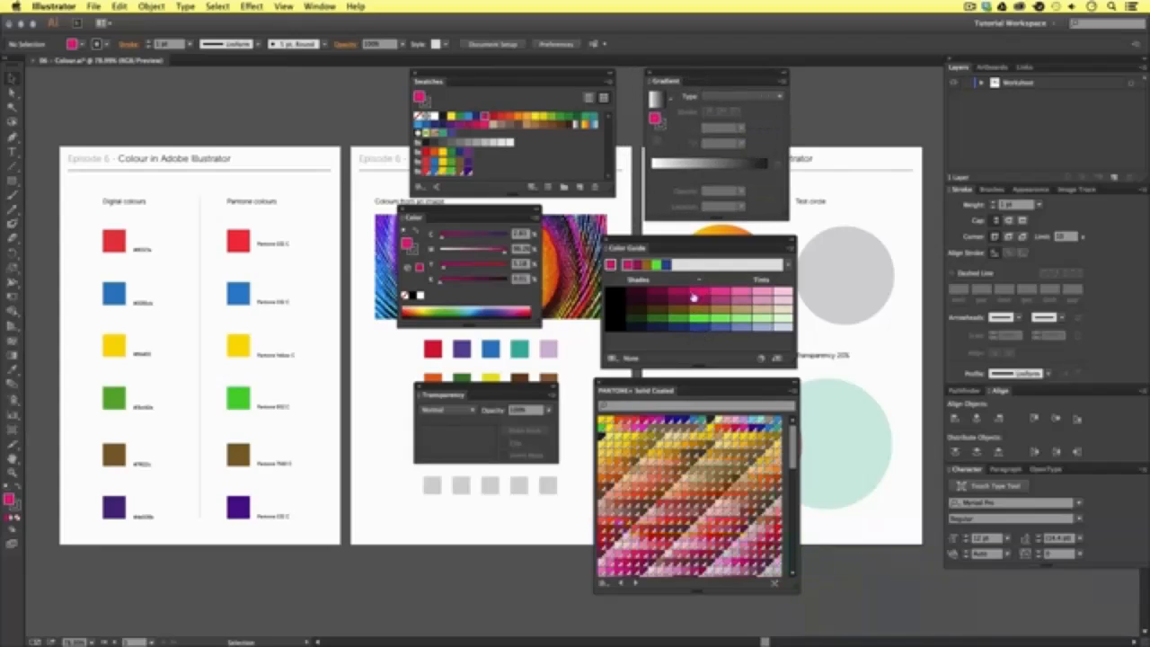
drag(695, 240, 455, 493)
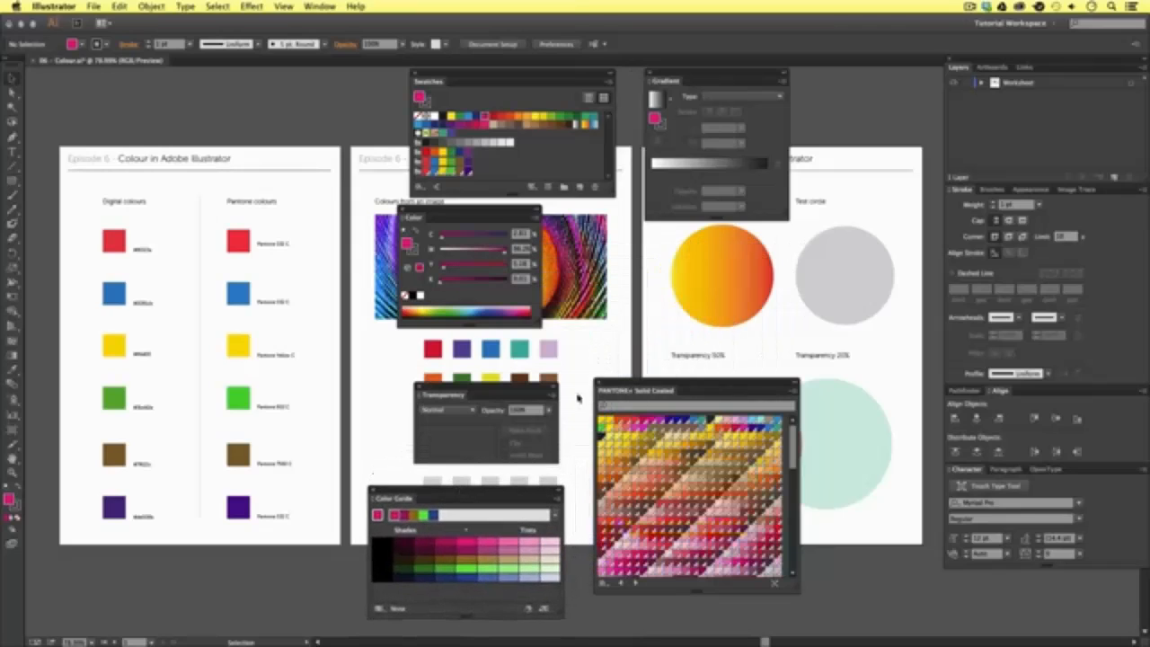
click(718, 282)
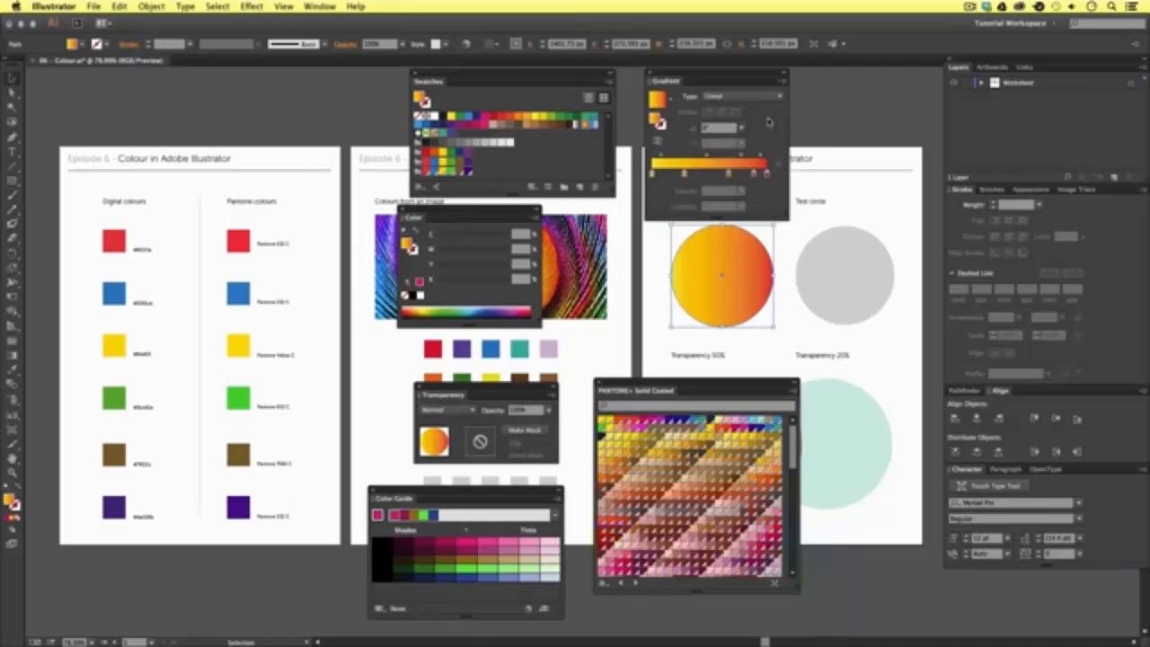
- Move the Transparency panel up beneath the Color panel and close the PANTONE+ Solid Coated library
drag(509, 389, 477, 360)
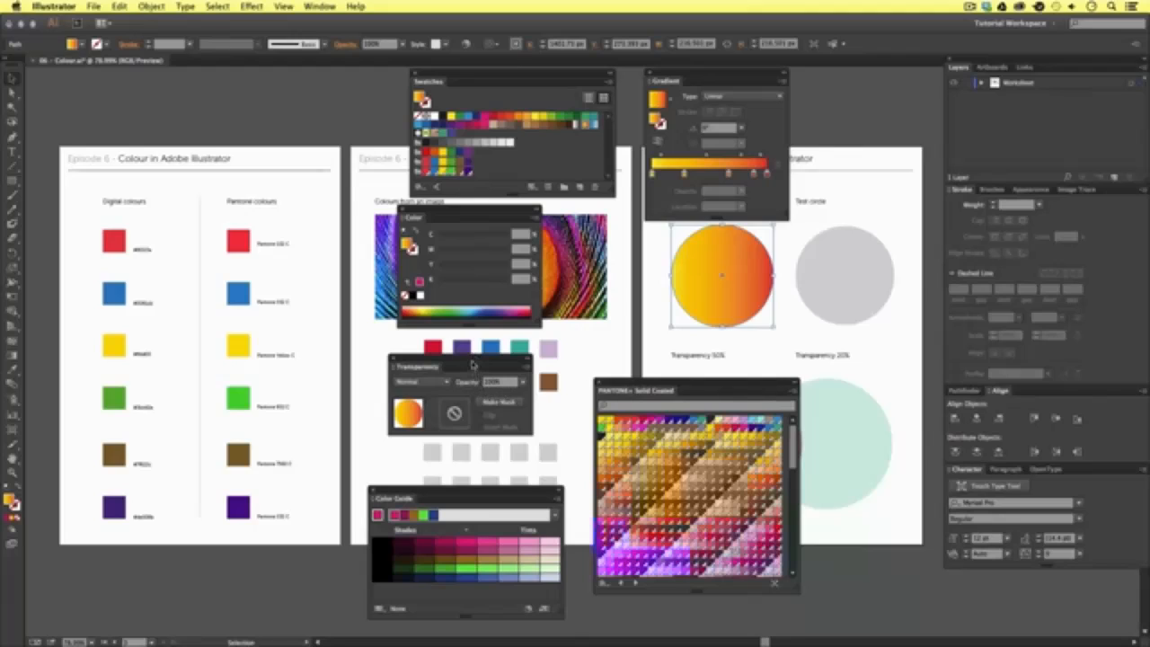
drag(474, 364, 488, 363)
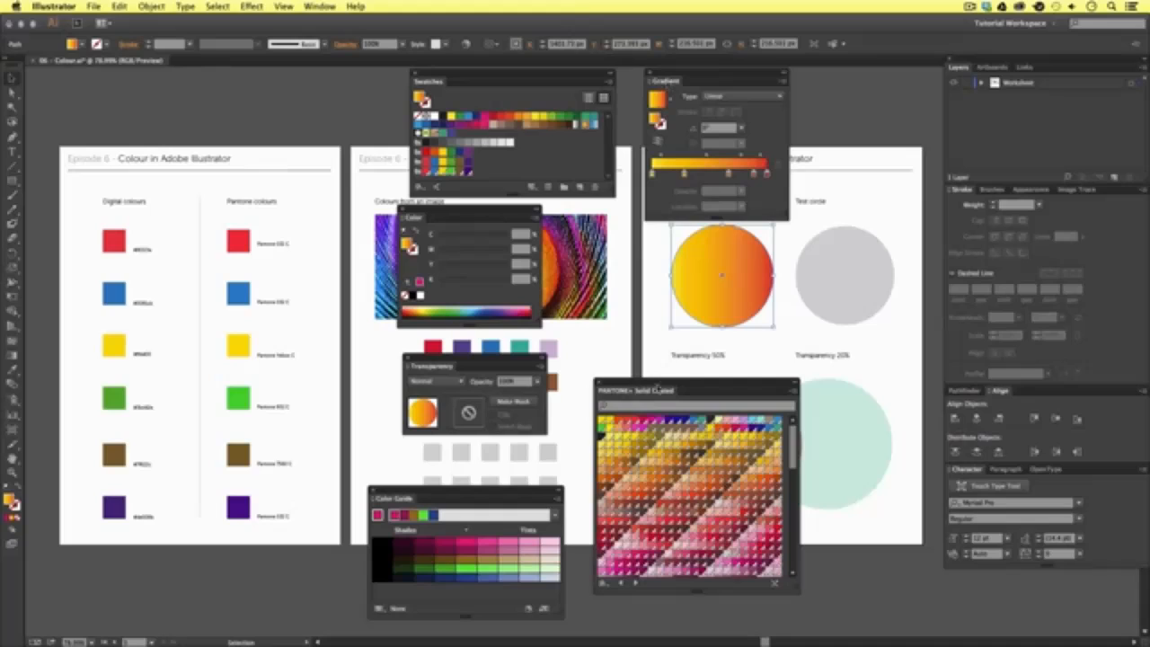
click(598, 383)
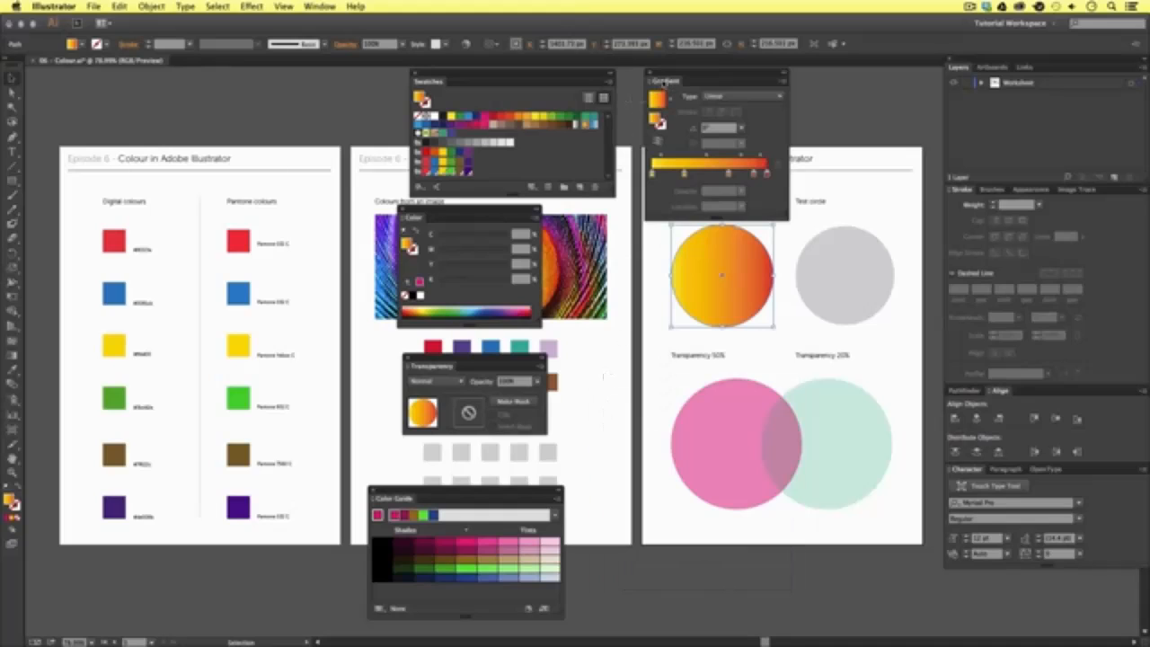
- Combine the Gradient and Color panels with Swatches in a single tabbed panel group
drag(664, 81, 467, 82)
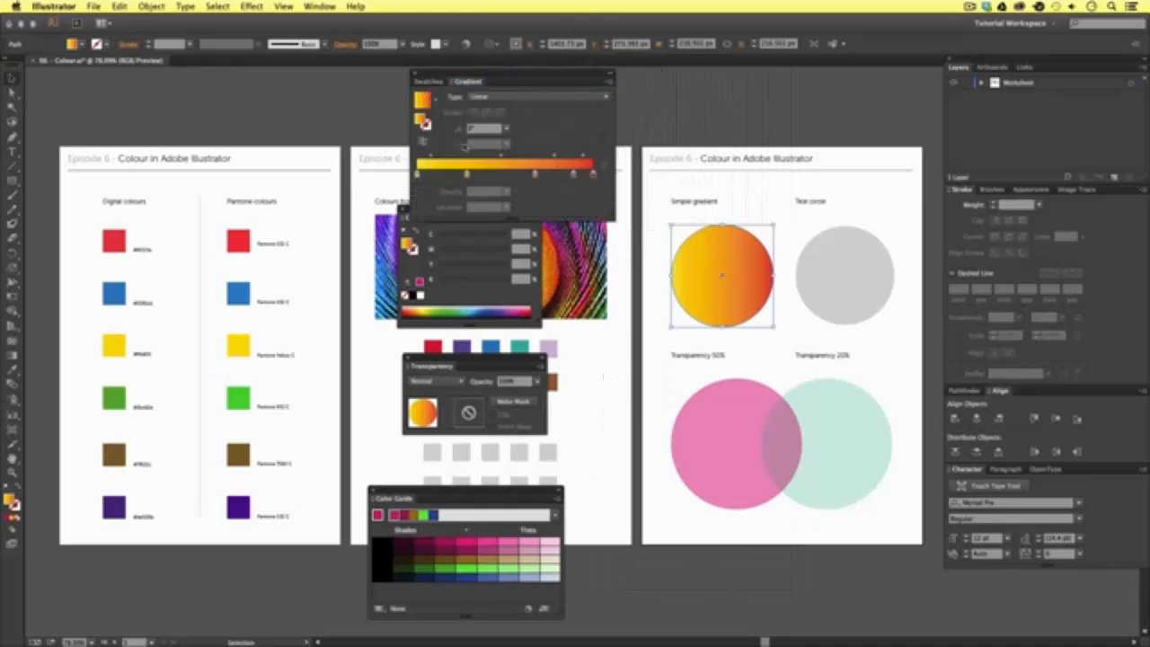
drag(412, 222, 503, 82)
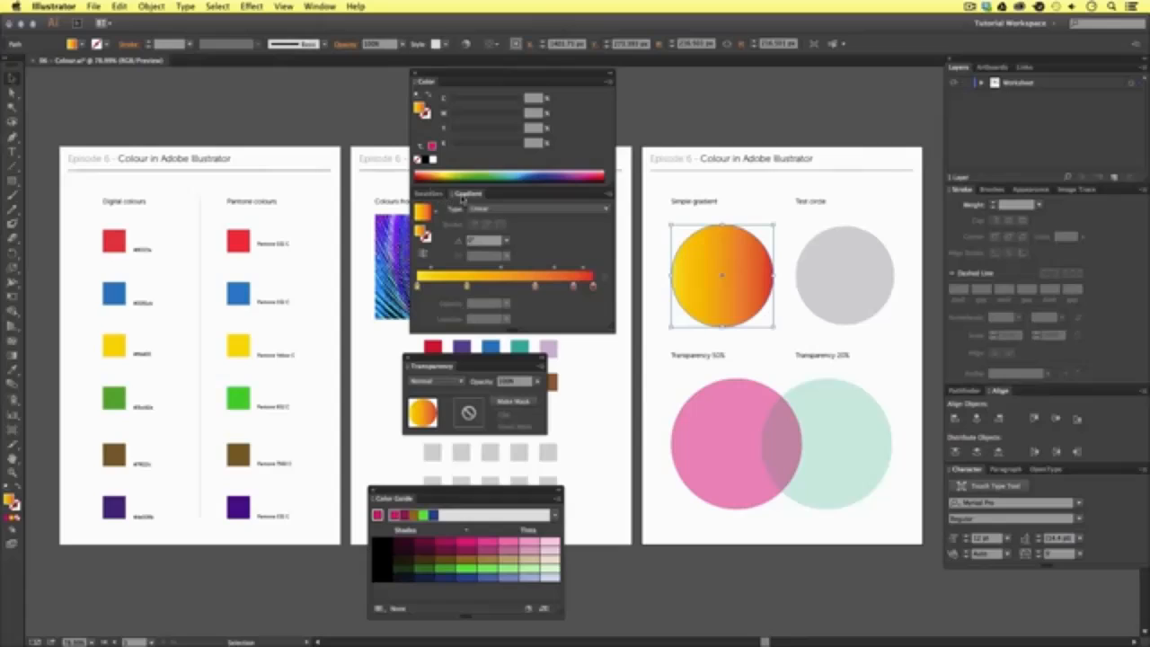
drag(429, 194, 467, 80)
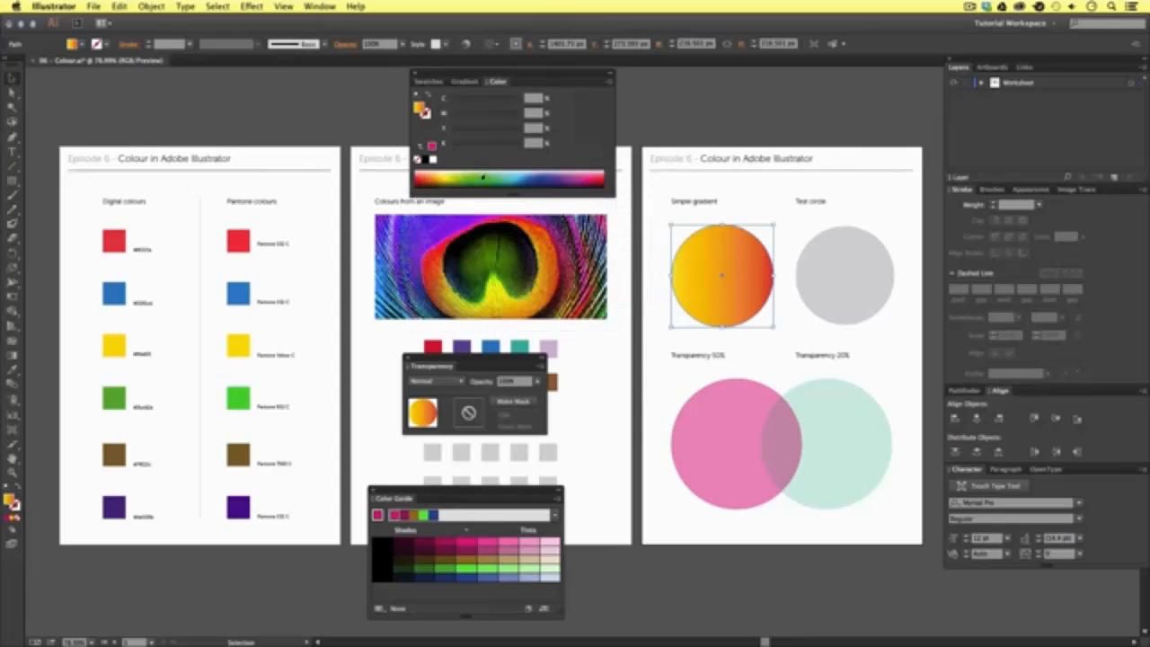
- Dock the colour panel group above Layers with Color Guide added, group Transparency with Stroke, and deselect the gradient circle
mouse_move(967, 56)
mouse_down()
mouse_move(974, 205)
mouse_move(563, 198)
mouse_move(589, 198)
mouse_move(512, 82)
mouse_move(1024, 81)
mouse_up()
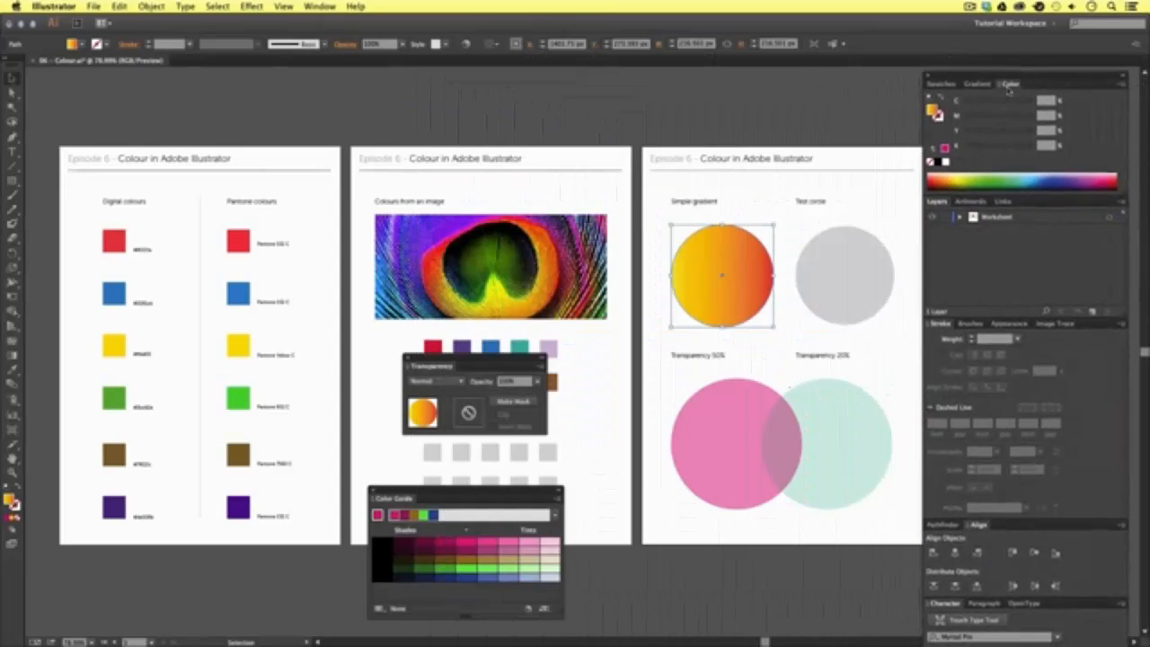
drag(392, 497, 973, 195)
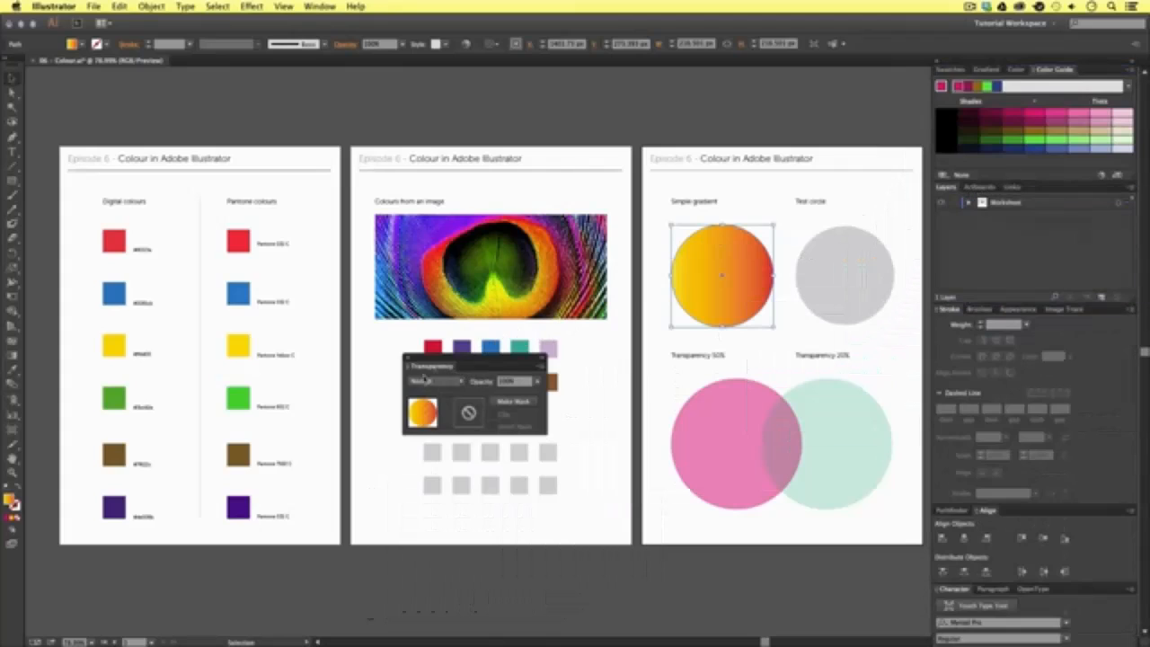
mouse_move(422, 368)
mouse_down()
mouse_move(1006, 224)
mouse_move(1024, 310)
mouse_up()
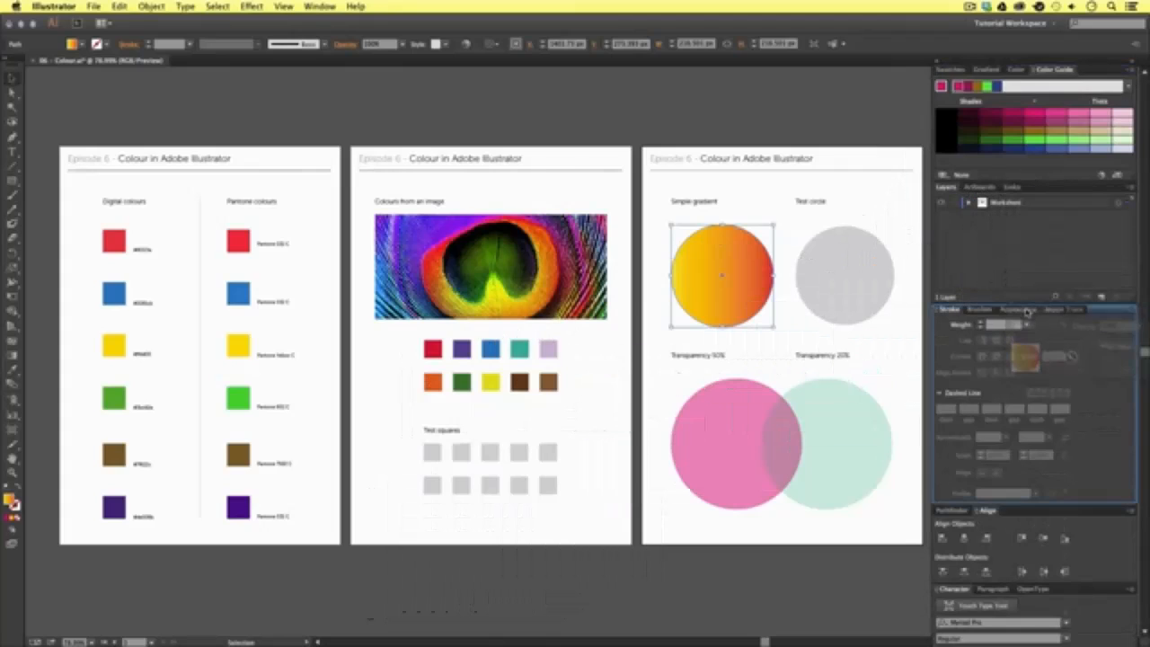
click(278, 117)
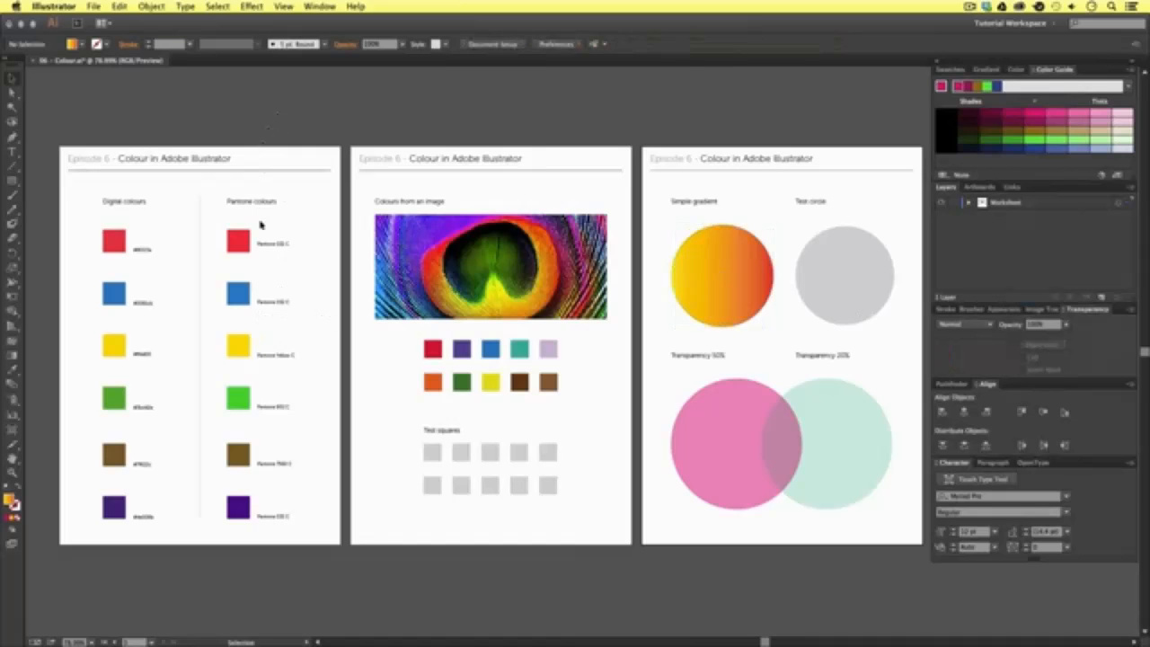
- Show the swatches and examine the Digital colours and Pantone colours squares on the first artboard up close
key(z)
drag(57, 141, 362, 402)
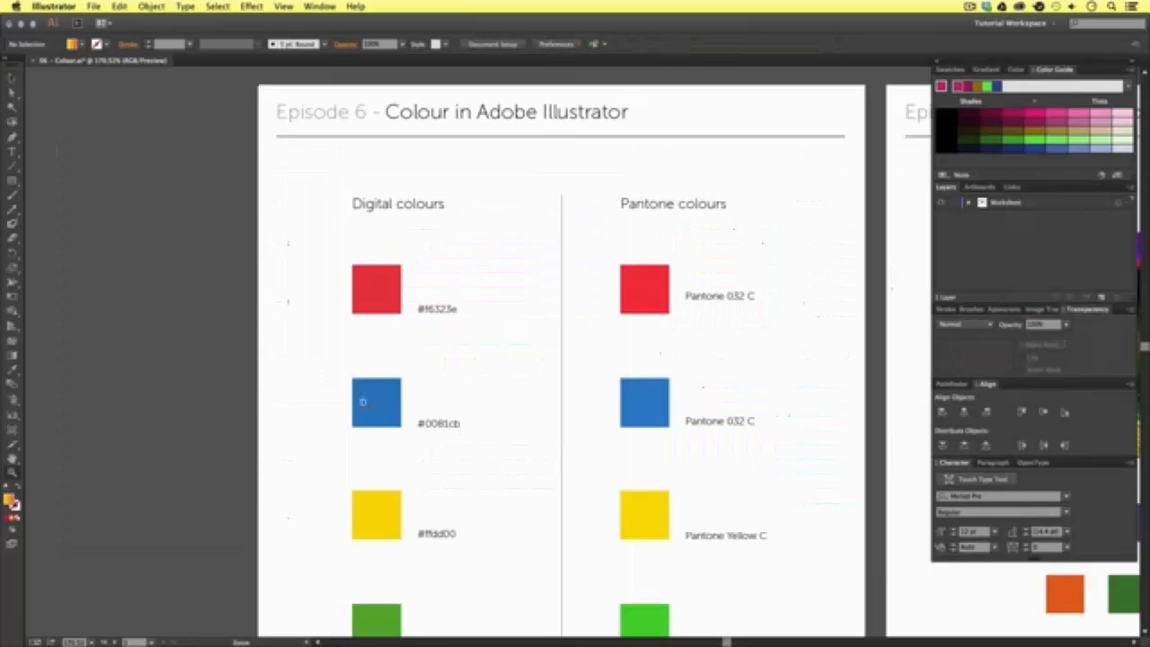
drag(653, 415, 580, 332)
alt+click(582, 324)
alt+click(583, 323)
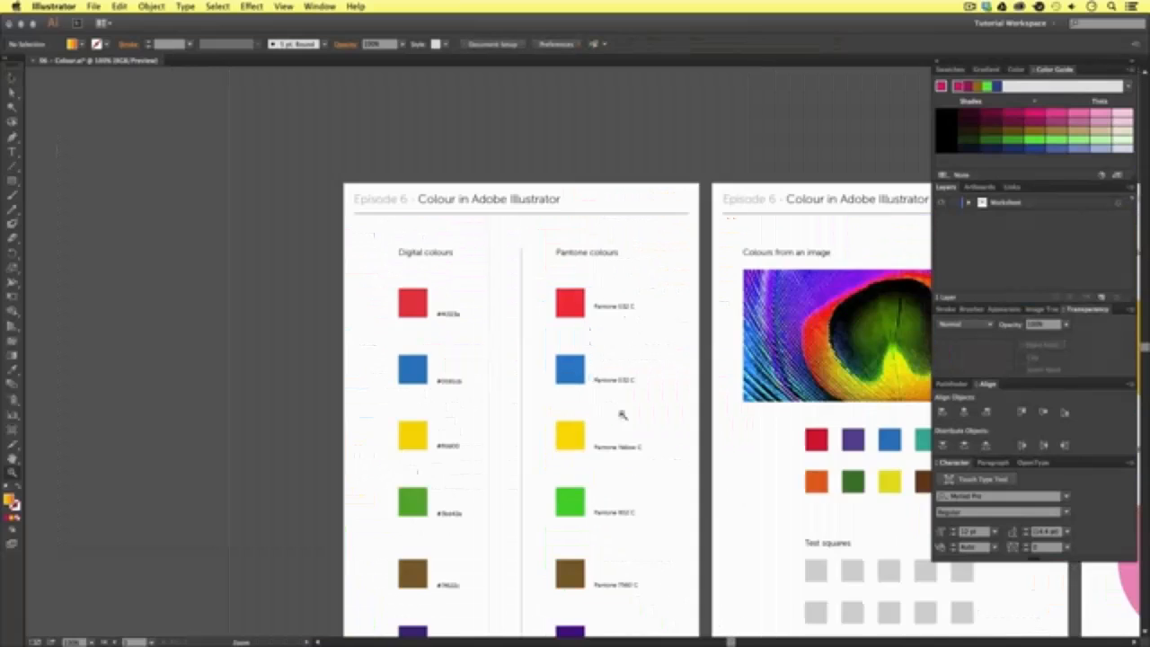
drag(580, 377, 480, 274)
click(460, 269)
drag(575, 250, 485, 254)
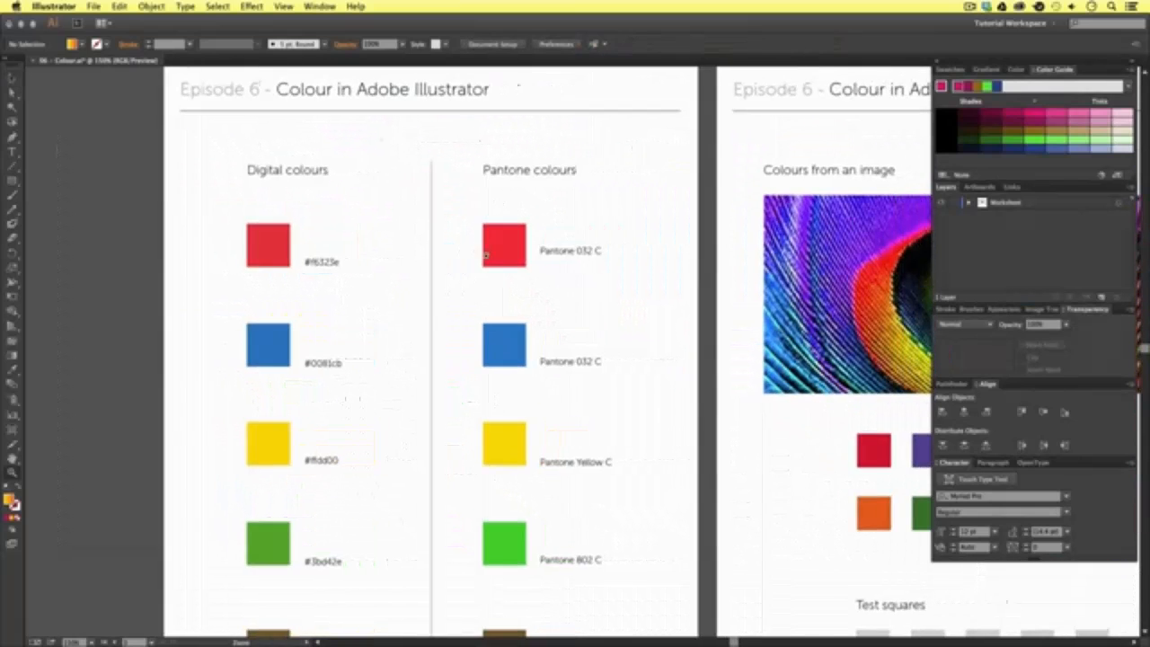
click(951, 70)
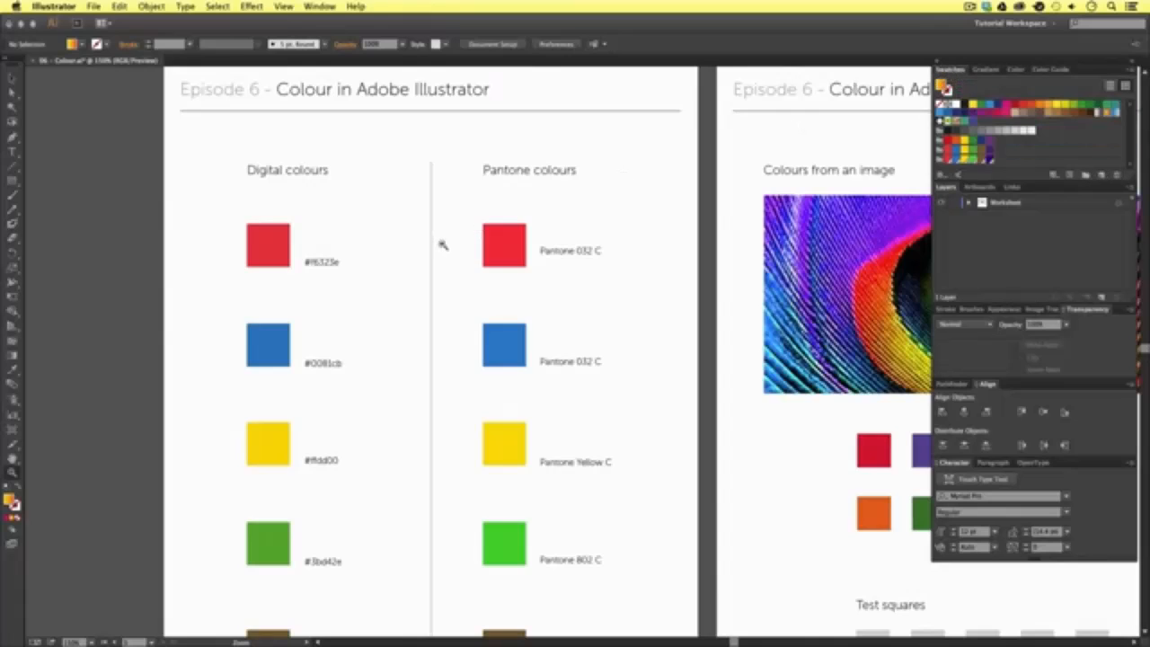
key(v)
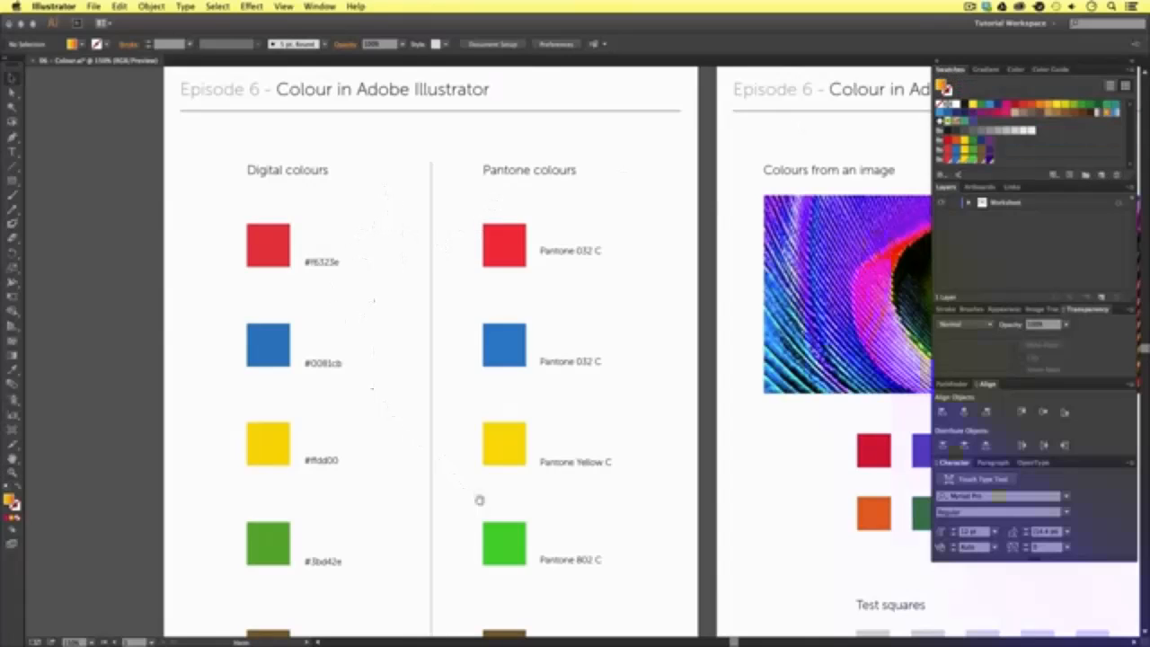
scroll(480, 500, down, 5)
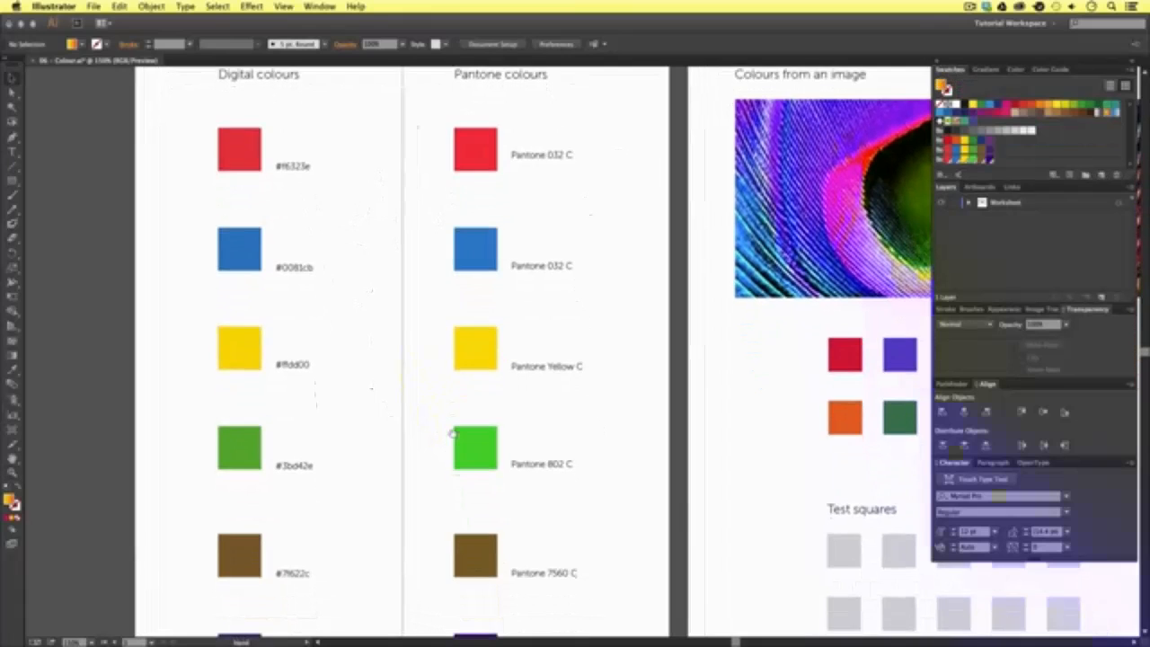
scroll(481, 329, up, 5)
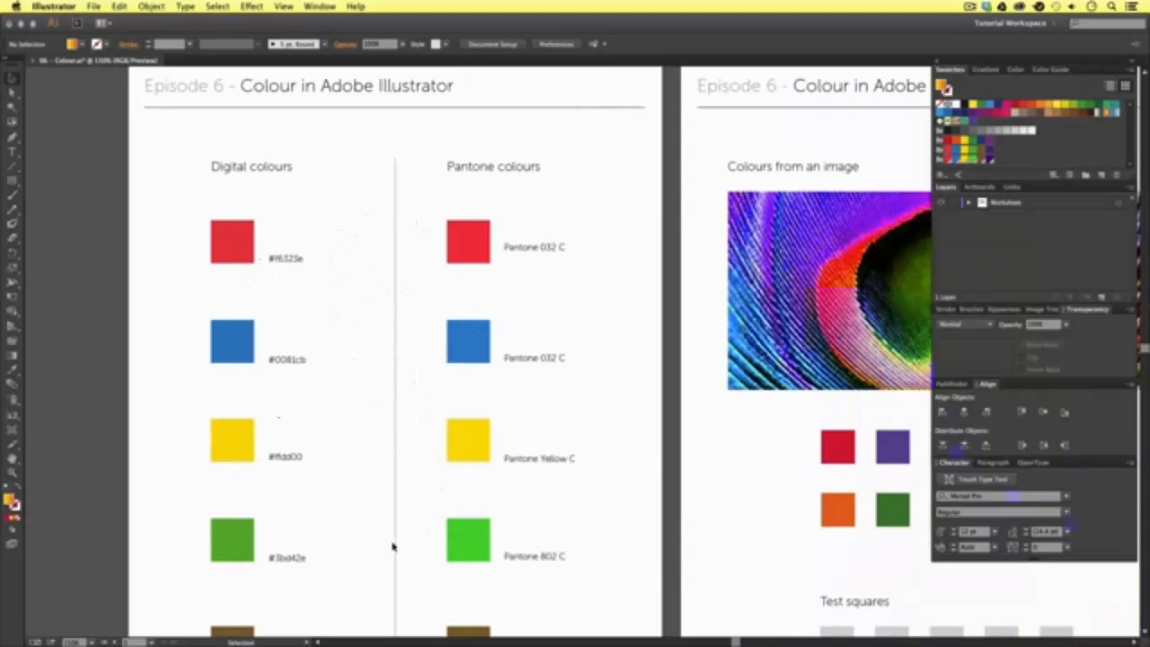
drag(423, 539, 418, 477)
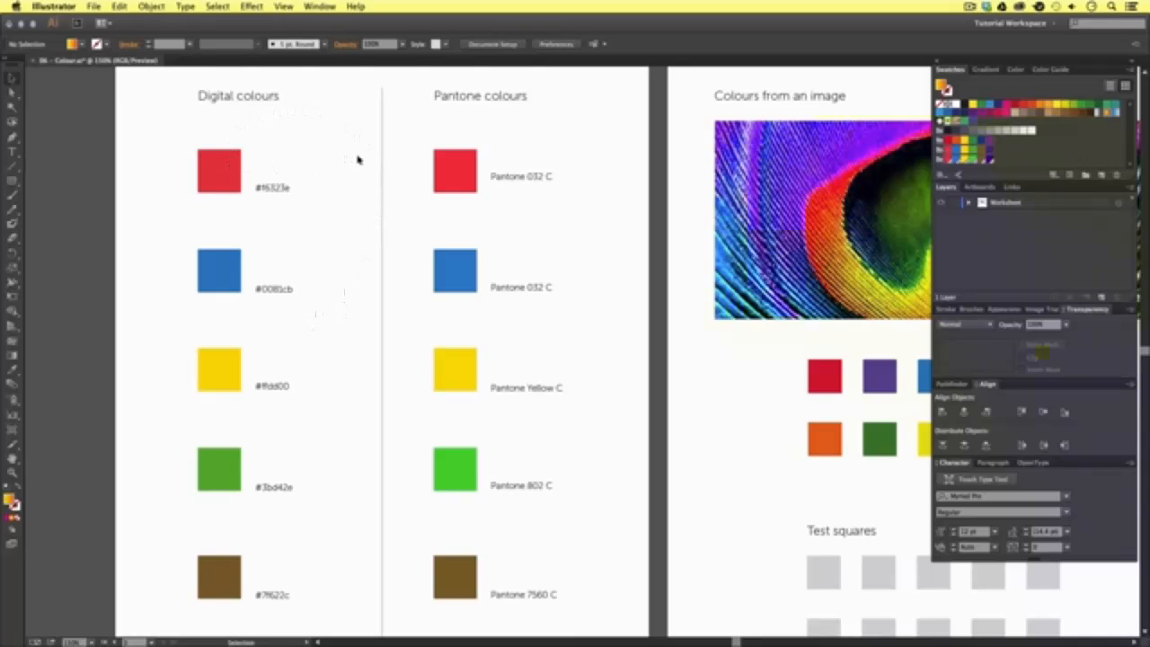
- Compare the red digital and Pantone squares, and inspect the Swatch Options of the digital red's swatch
click(235, 161)
scroll(343, 186, up, 3)
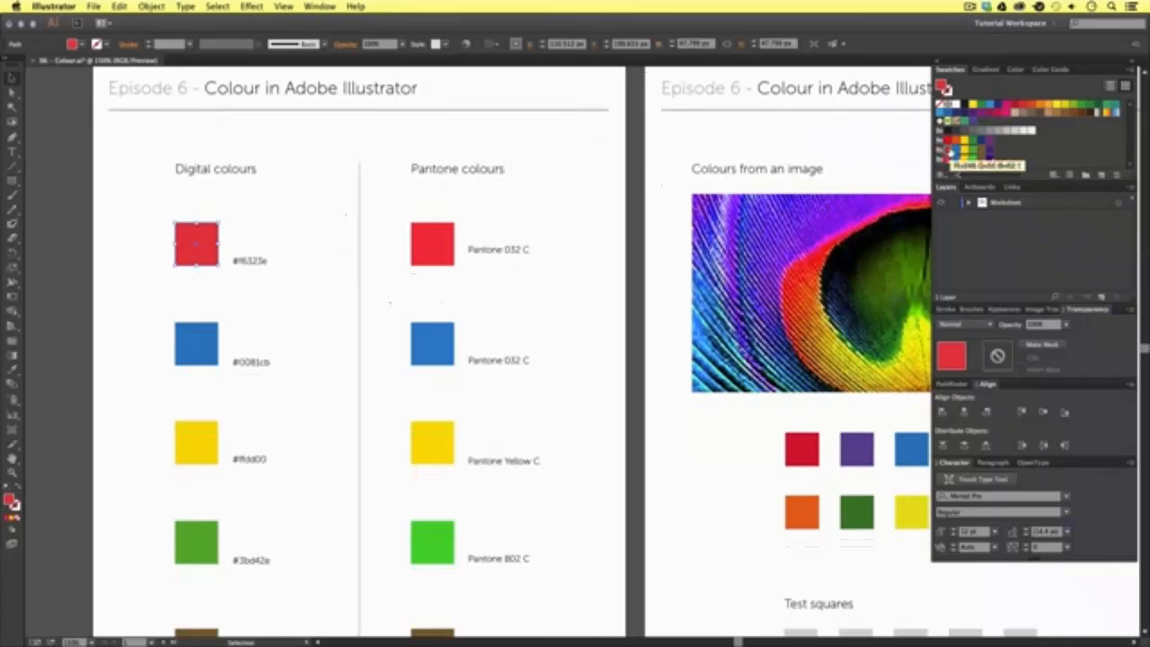
click(431, 237)
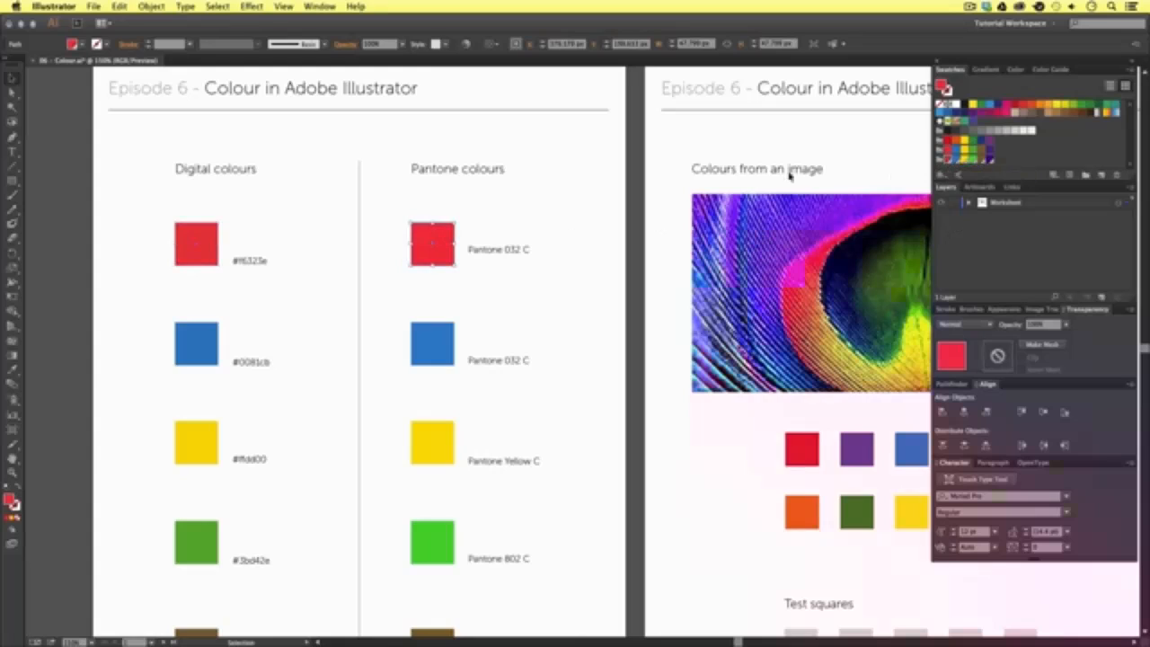
click(195, 242)
double_click(947, 154)
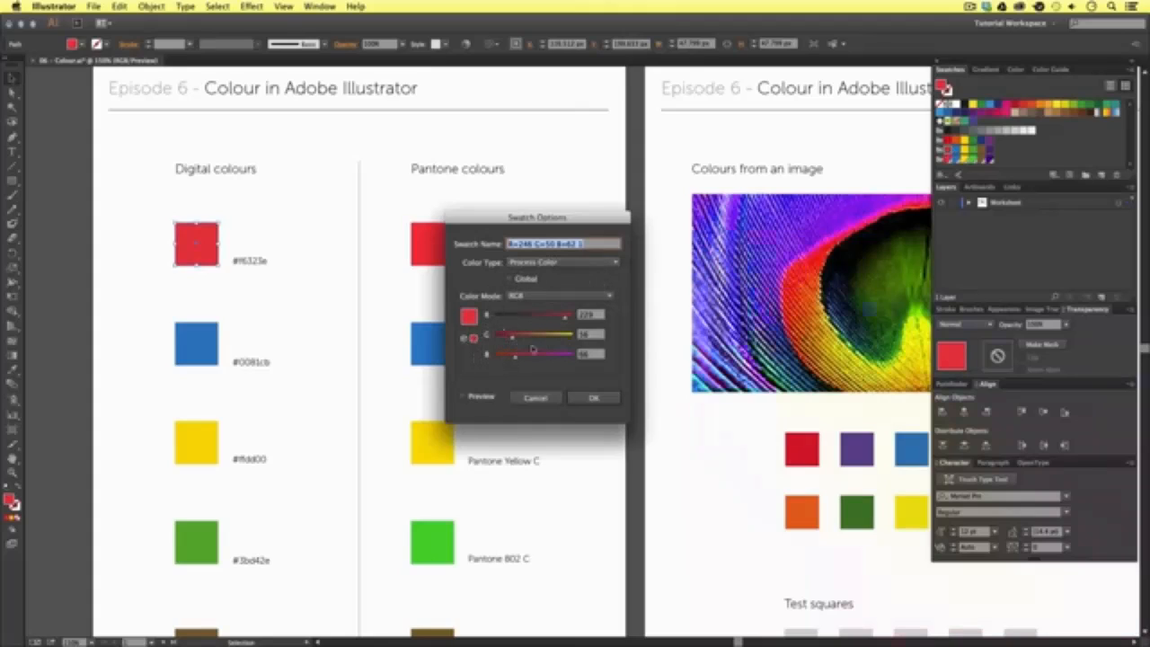
click(601, 398)
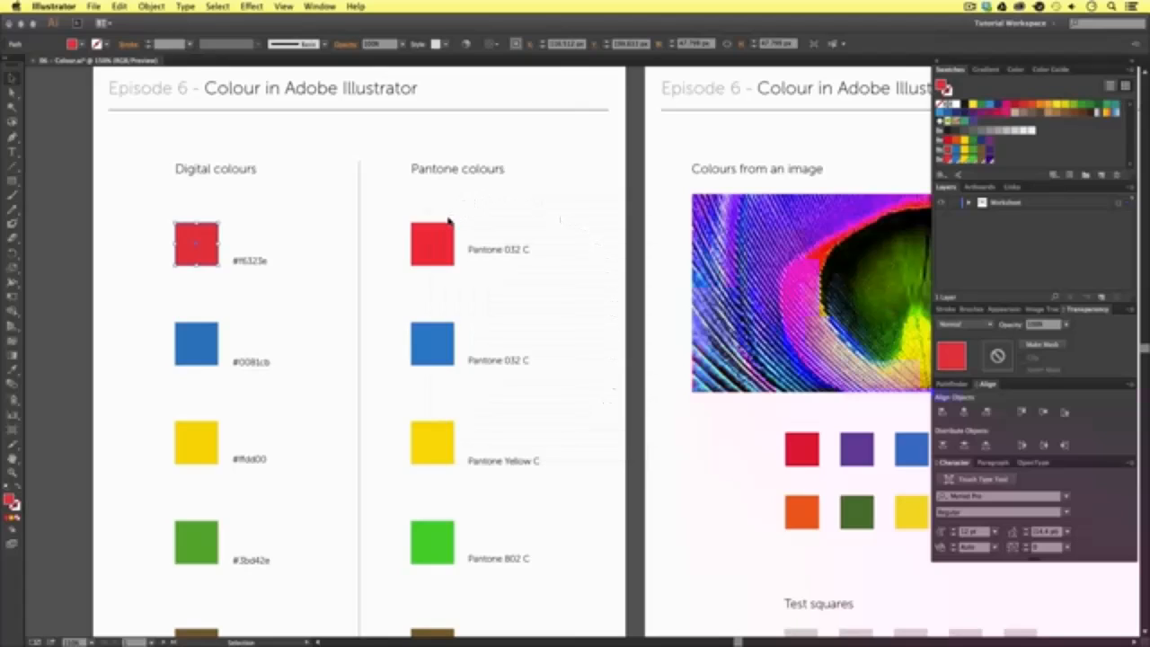
- Inspect the Swatch Options of the spot swatch used by the red Pantone 032 C square, and deselect the square
click(440, 233)
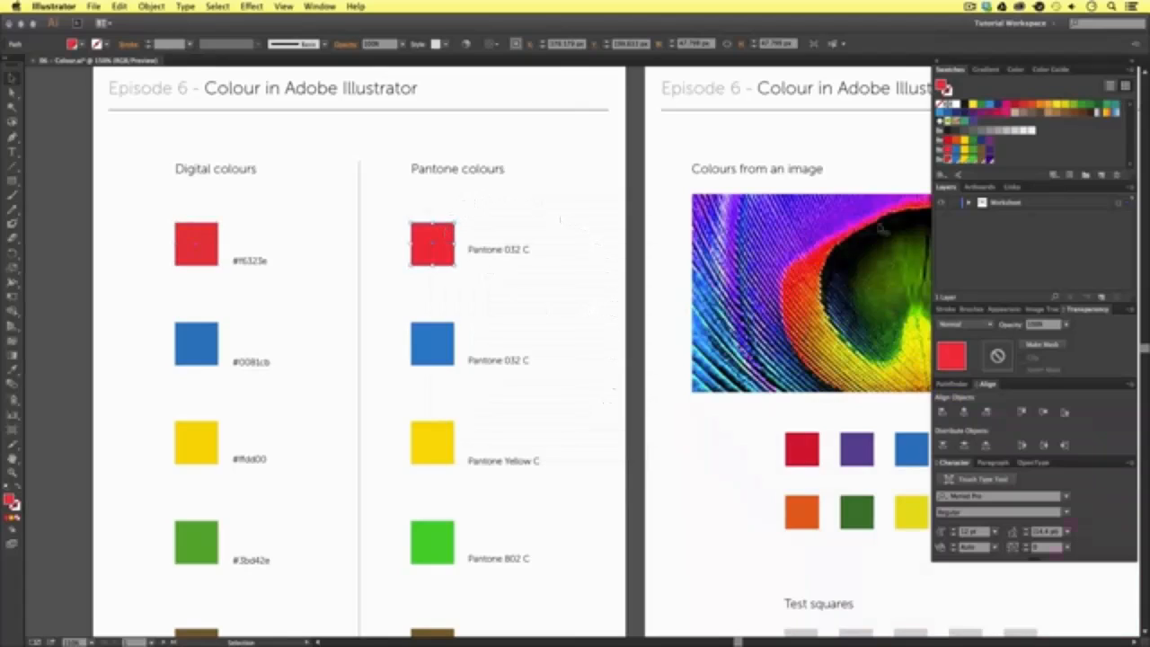
double_click(949, 160)
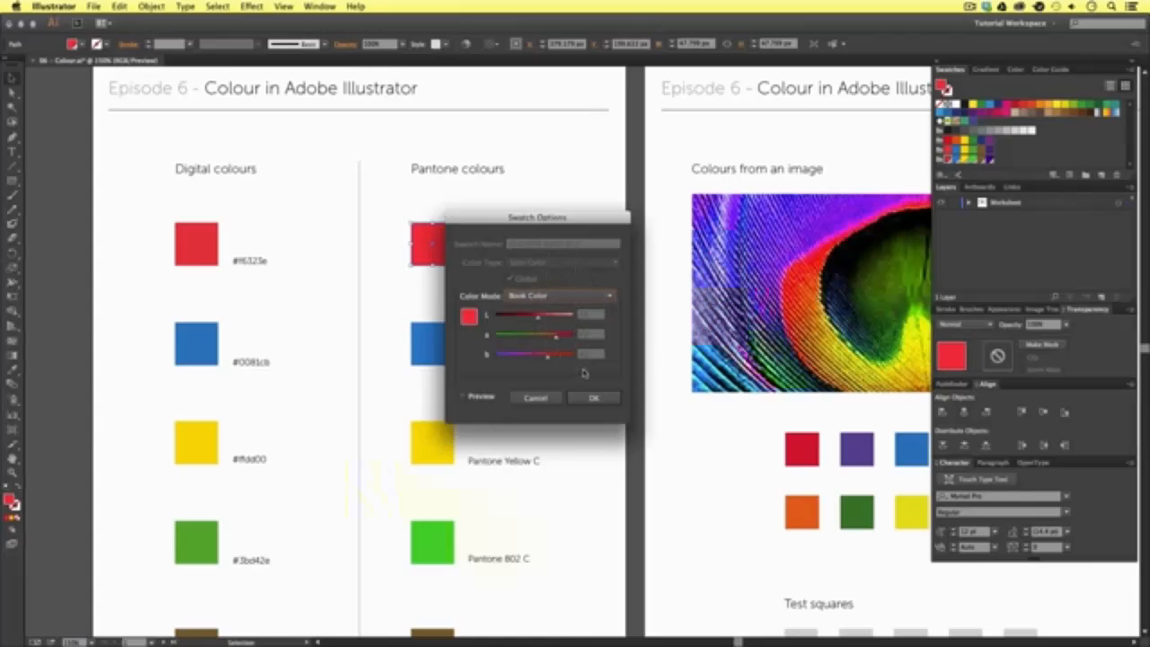
click(600, 399)
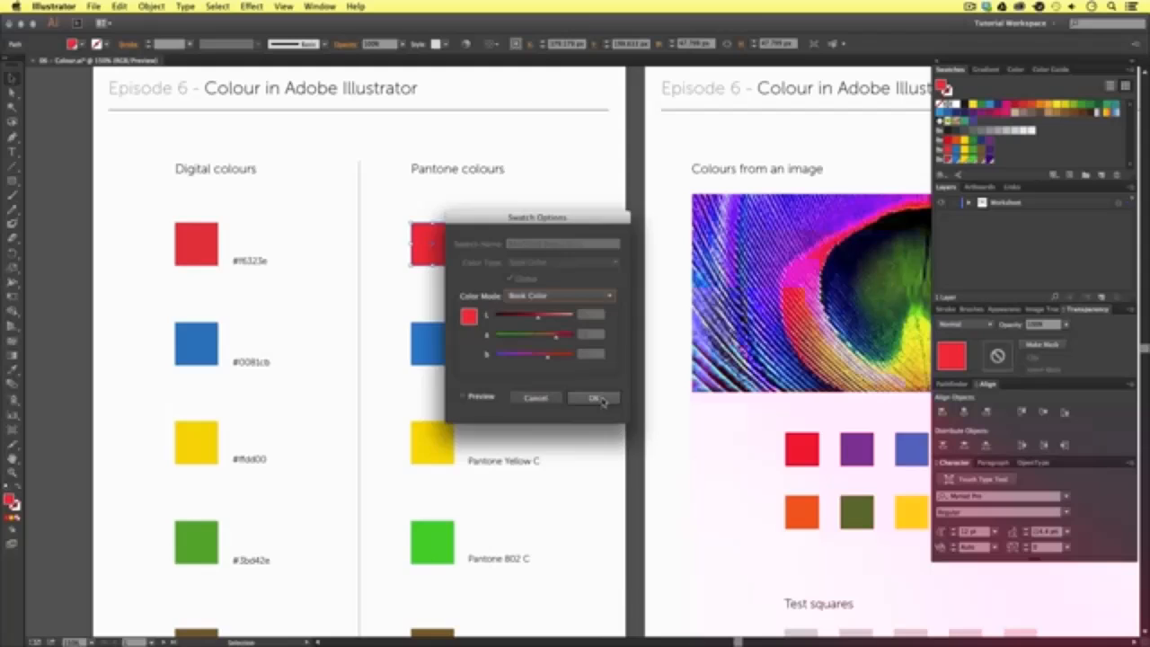
click(597, 398)
click(599, 320)
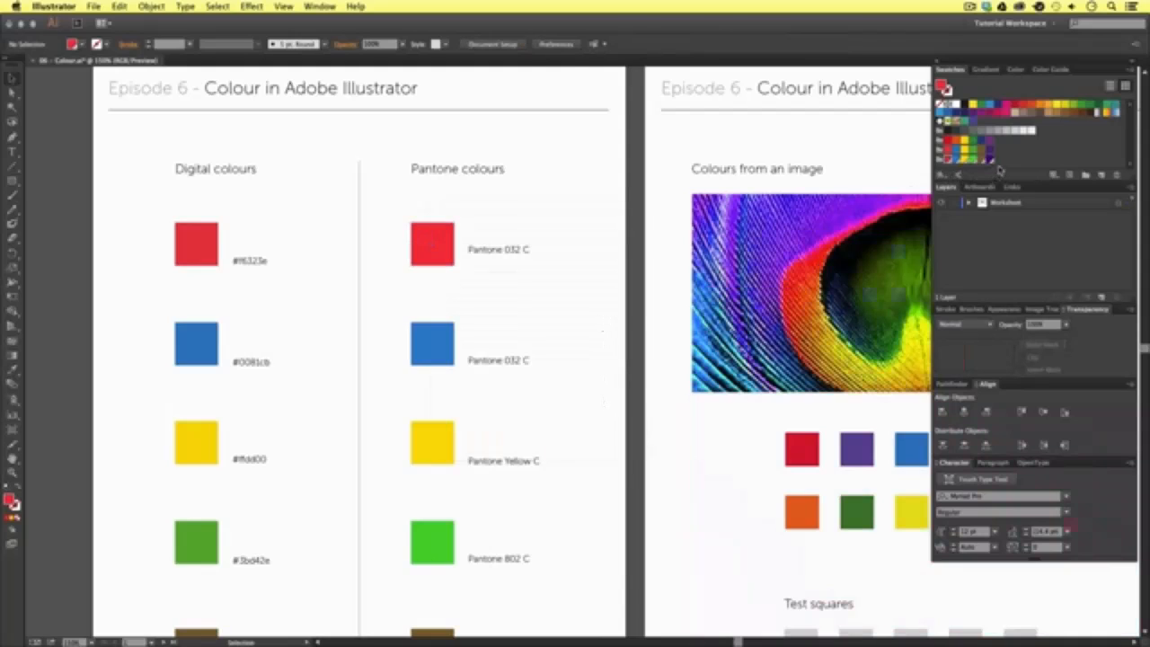
- Make the Swatches panel taller and open the PANTONE+ Solid Coated color book library
drag(995, 182, 995, 227)
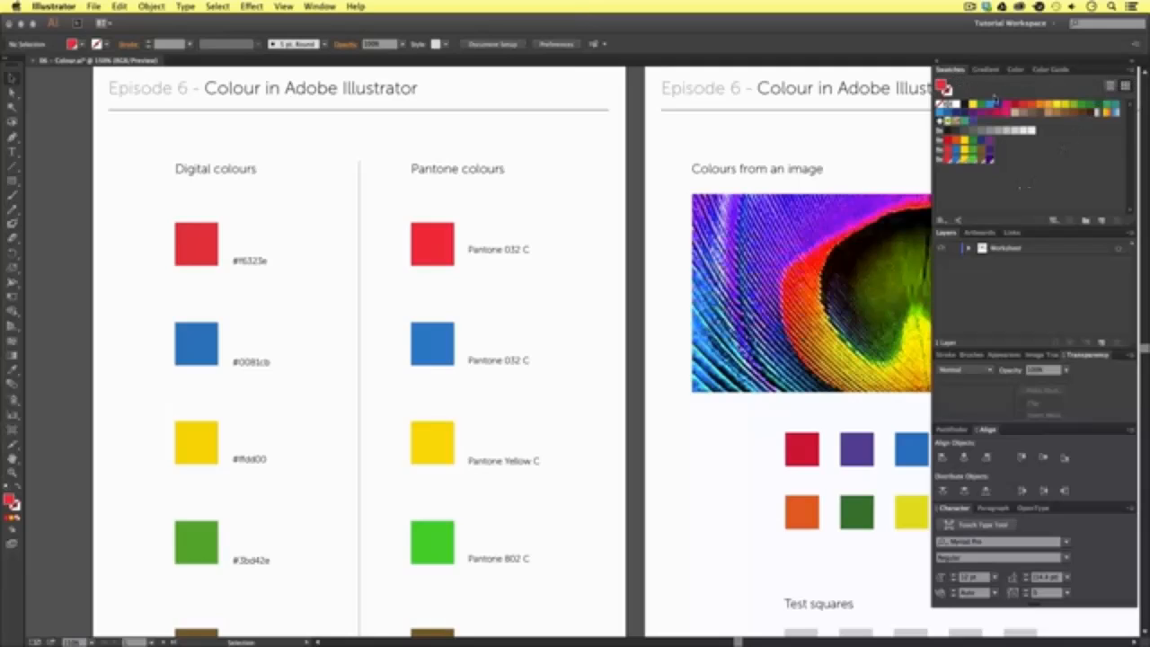
click(1129, 69)
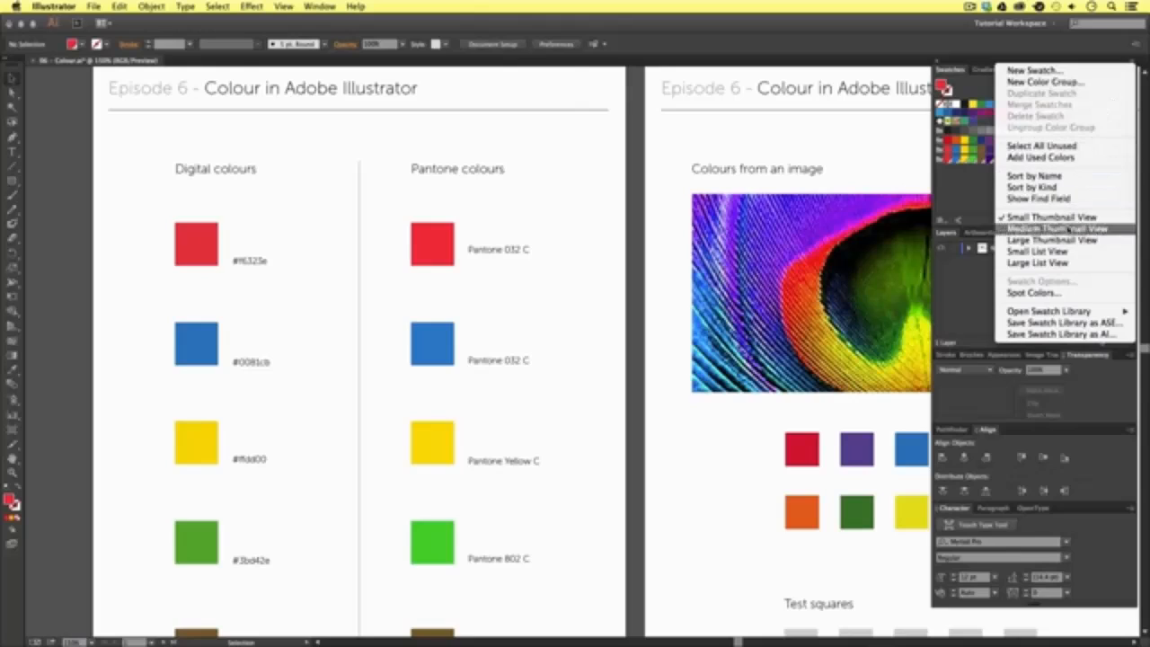
mouse_move(1067, 311)
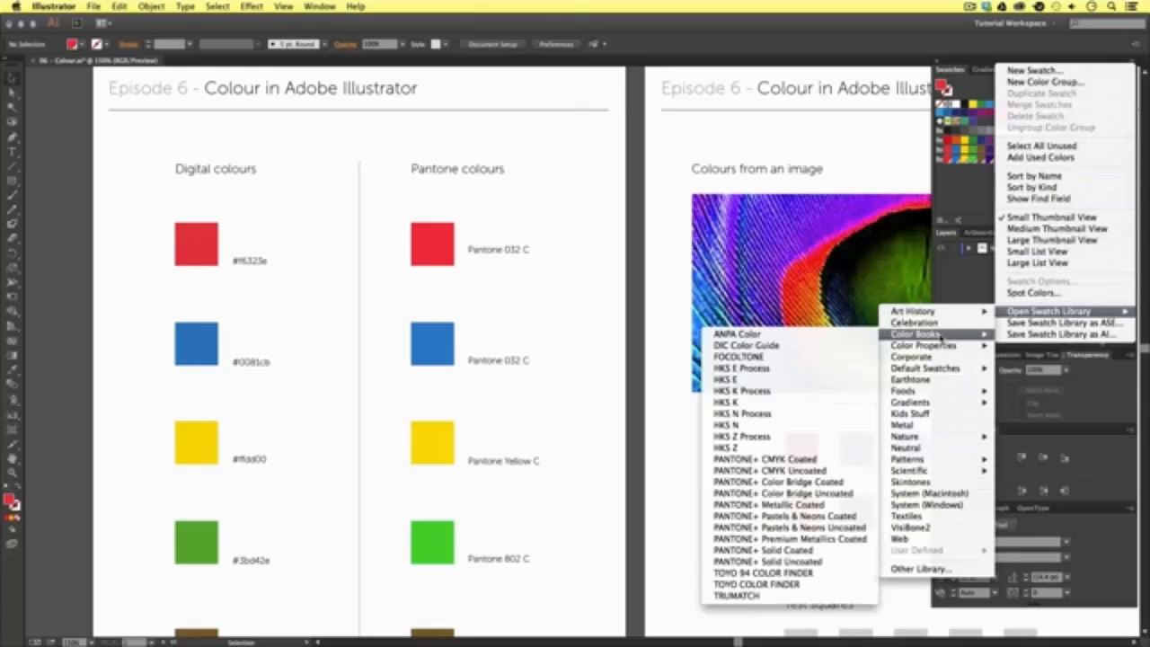
mouse_move(940, 338)
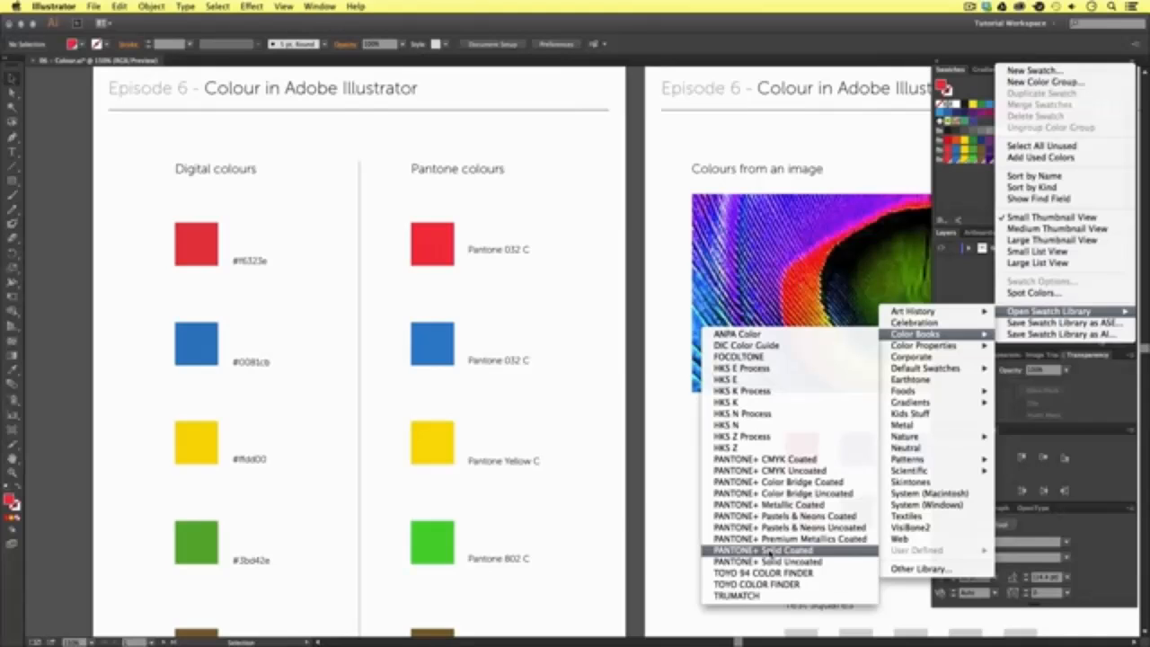
click(769, 549)
- Search the PANTONE+ Solid Coated library for 802 and clear the search
drag(742, 339, 747, 233)
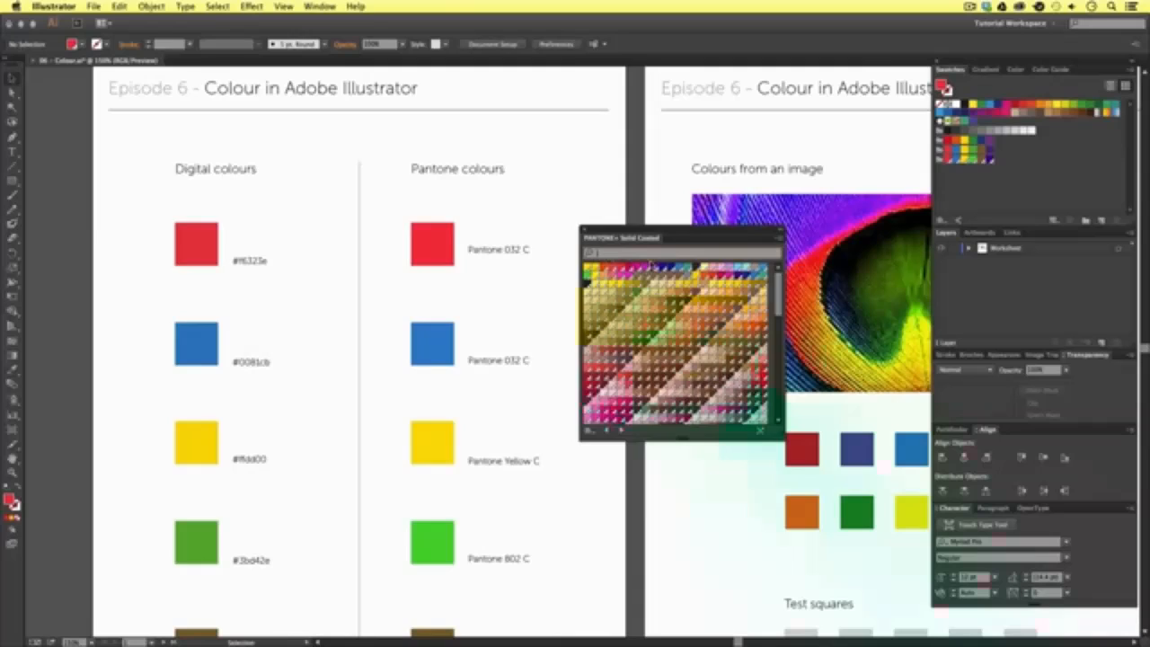
text(802)
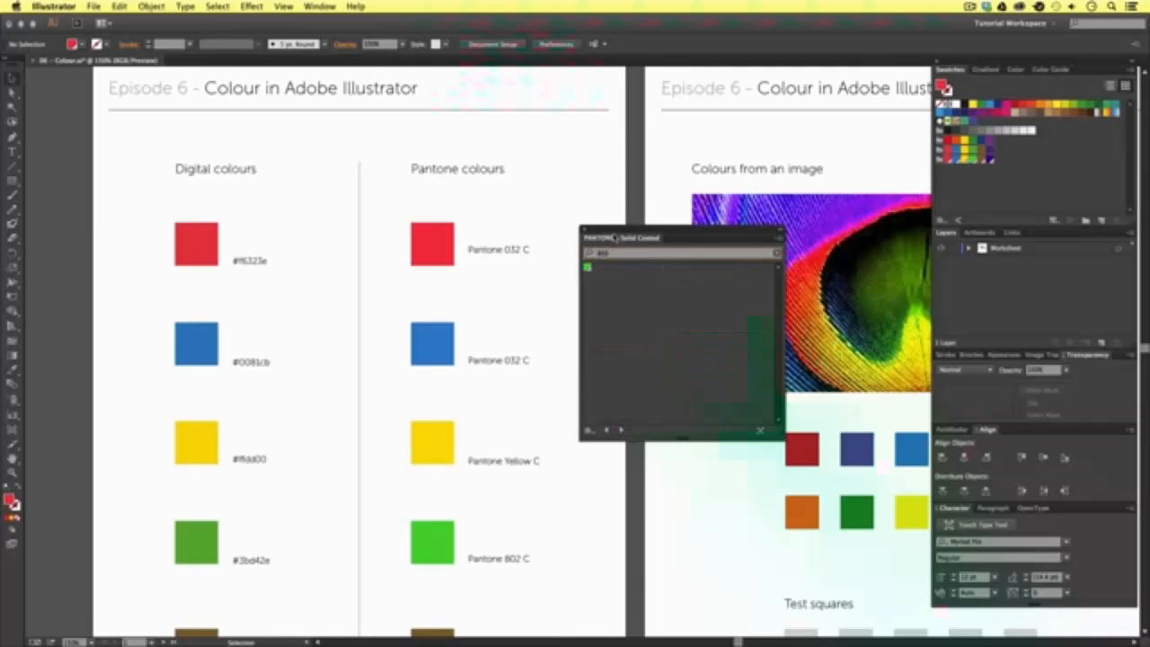
drag(613, 238, 586, 280)
key(BackSpace)
key(BackSpace)
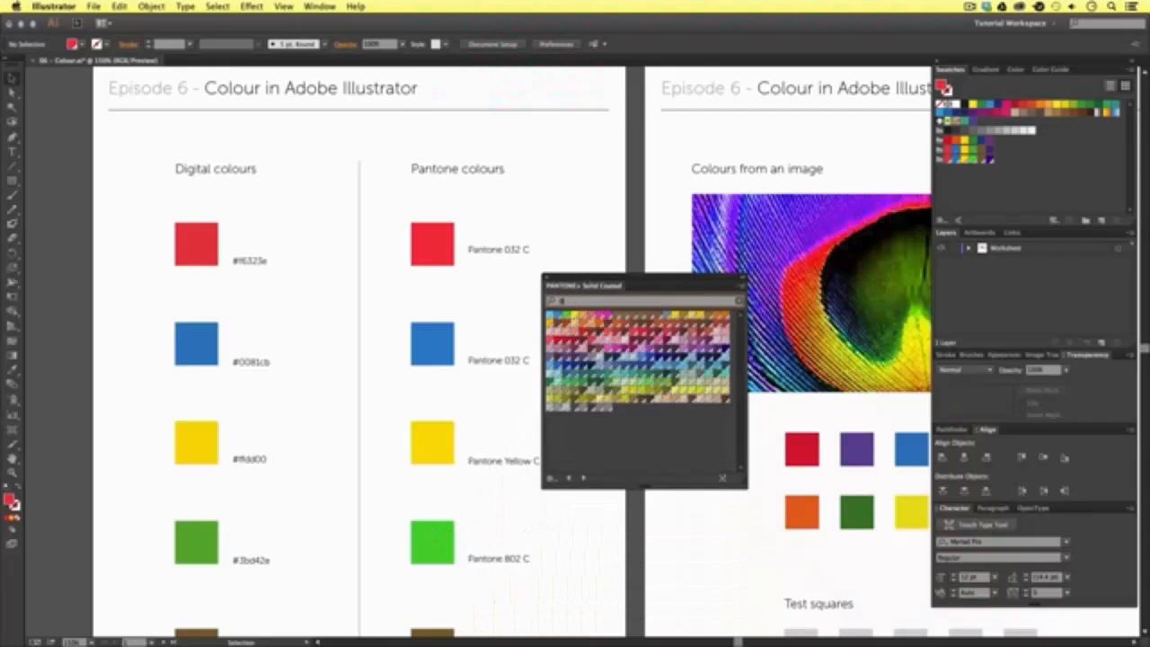
key(BackSpace)
- Dock the PANTONE+ Solid Coated library into the panel group with Swatches, Gradient, Color and Color Guide
drag(641, 280, 621, 192)
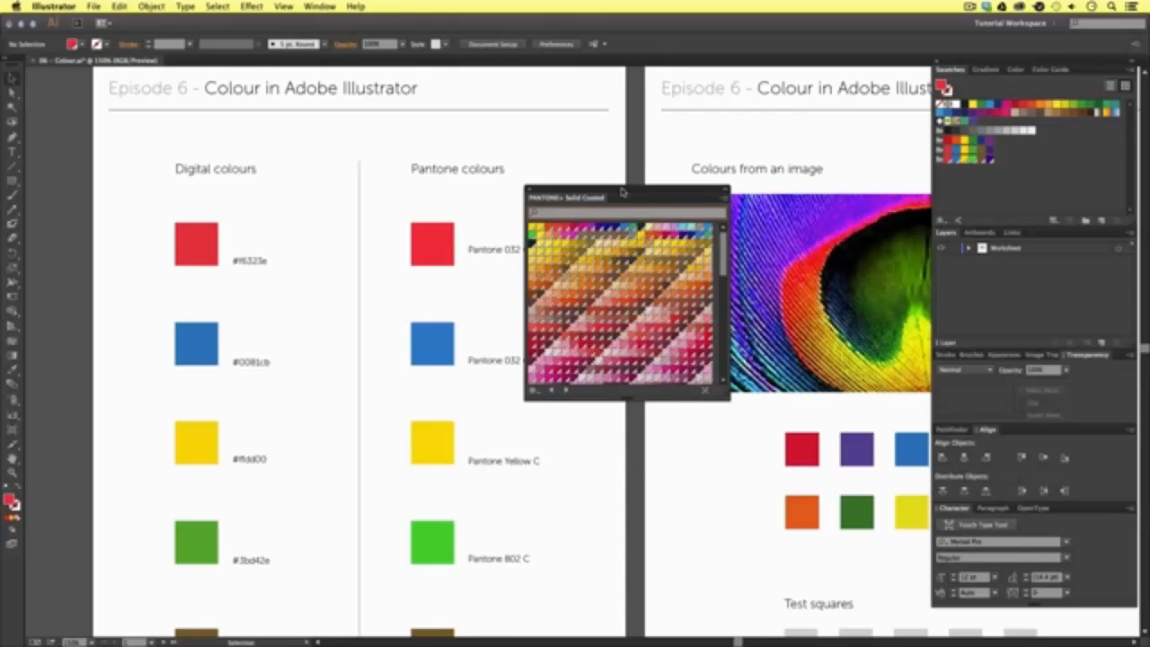
drag(566, 200, 1045, 70)
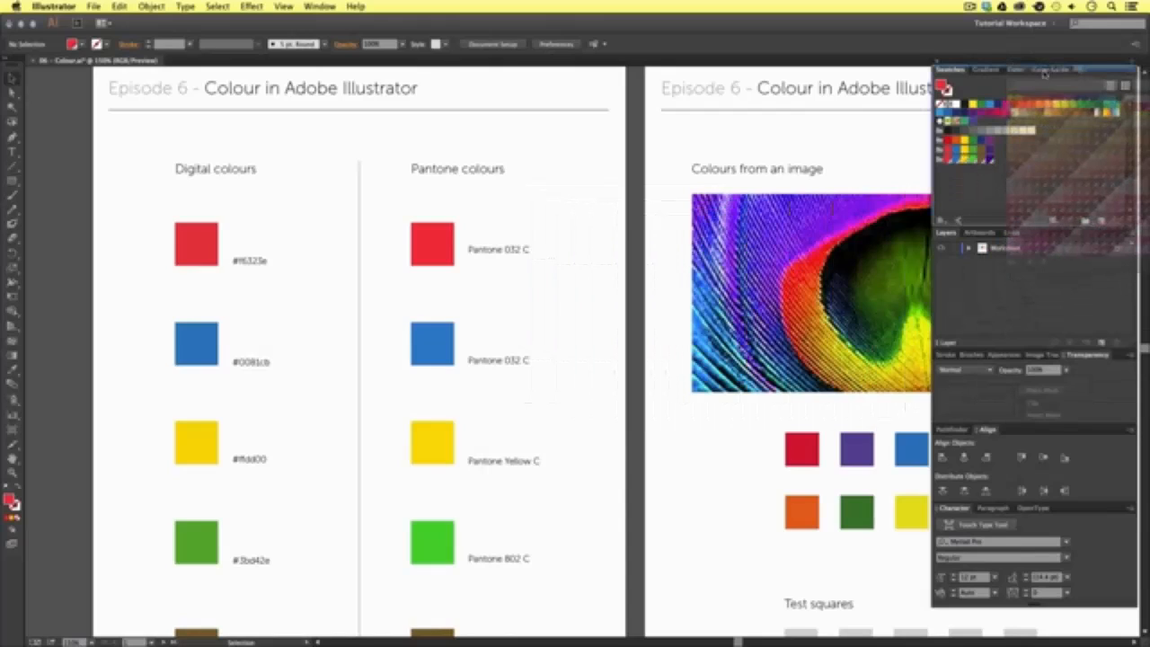
click(1045, 70)
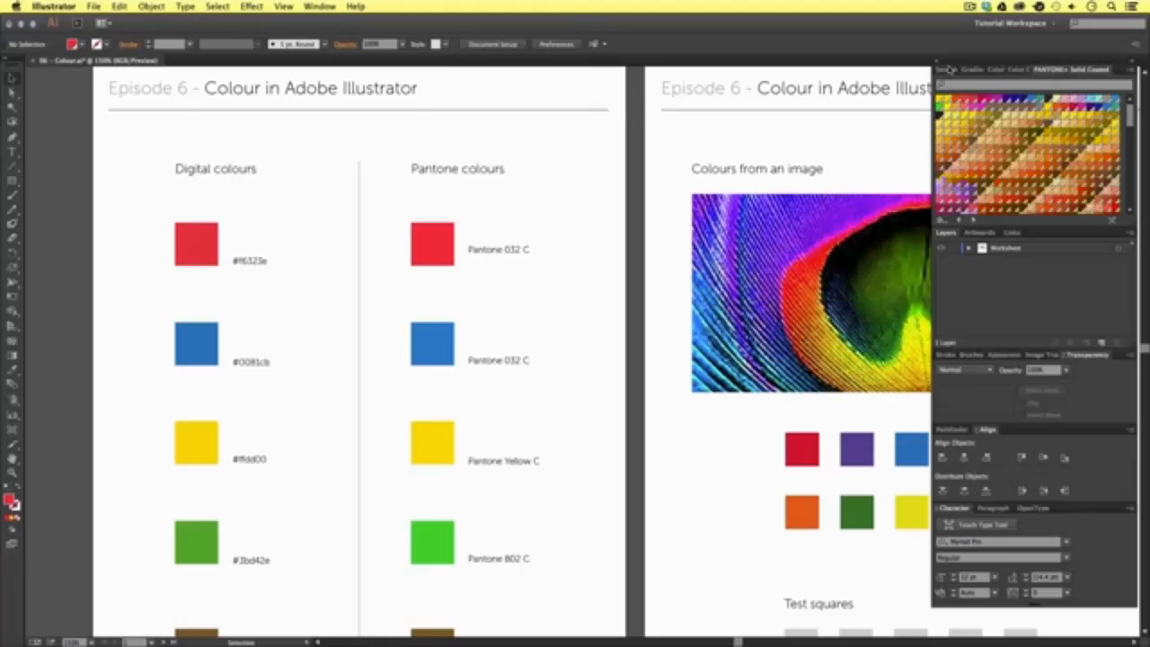
- Bring the Swatches and Stroke panels to the front of their groups and reduce the Stroke panel's height
click(948, 70)
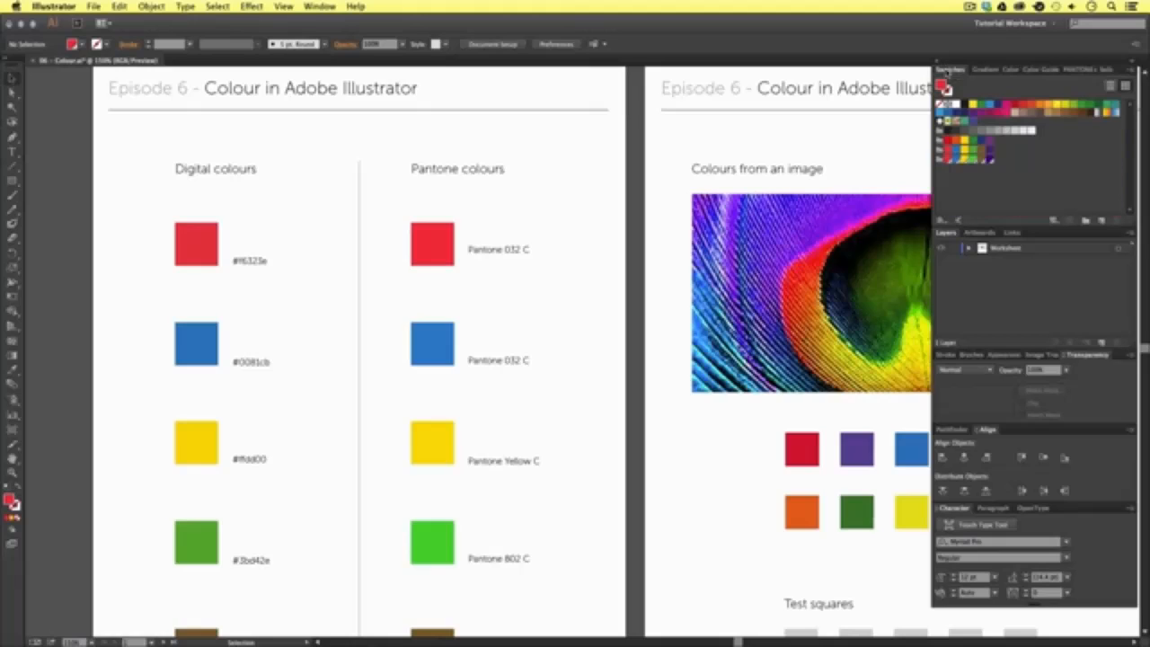
click(946, 356)
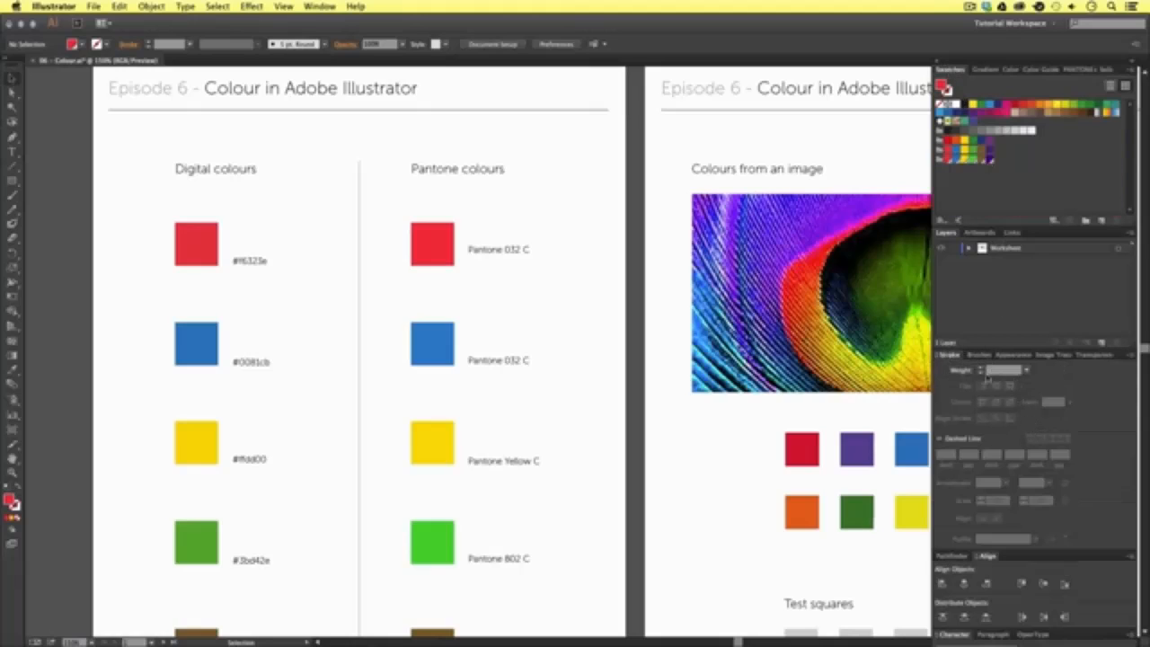
click(940, 356)
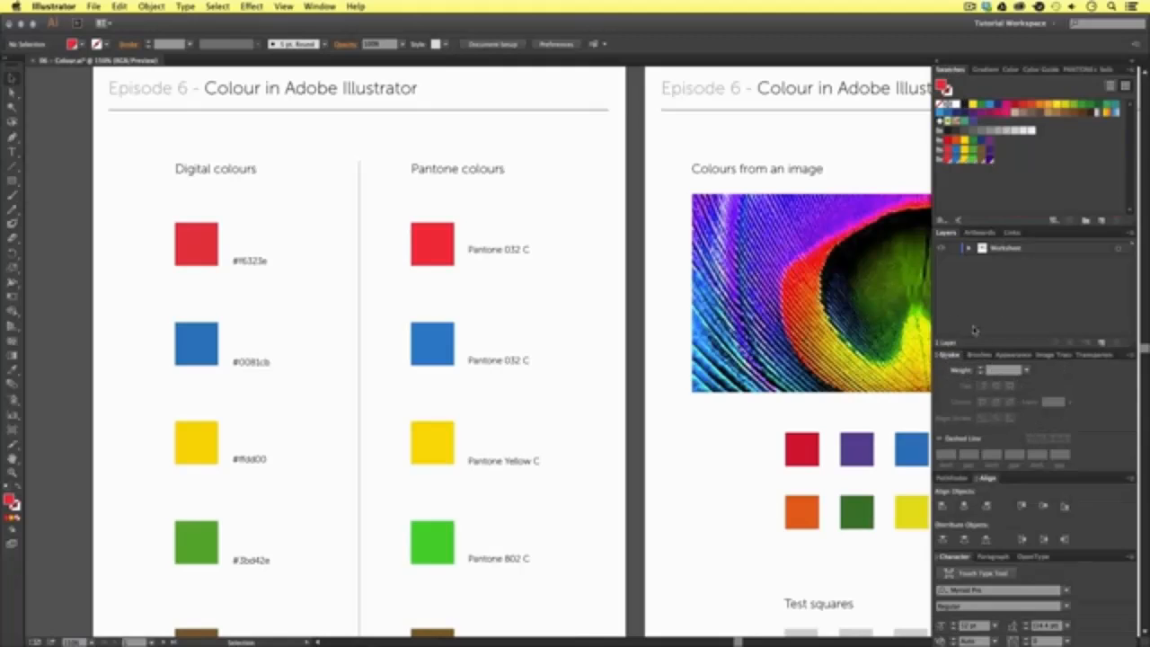
- Fill the first test square with a bright pink sampled from the feather image using the Eyedropper tool
drag(841, 257, 446, 200)
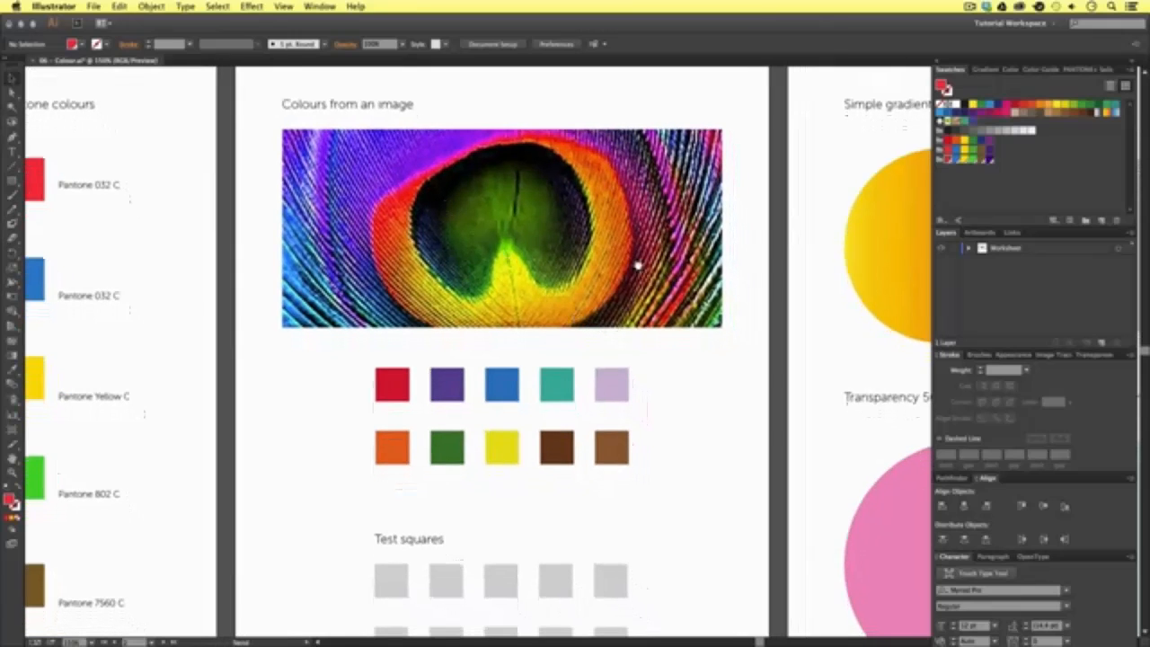
drag(638, 265, 626, 269)
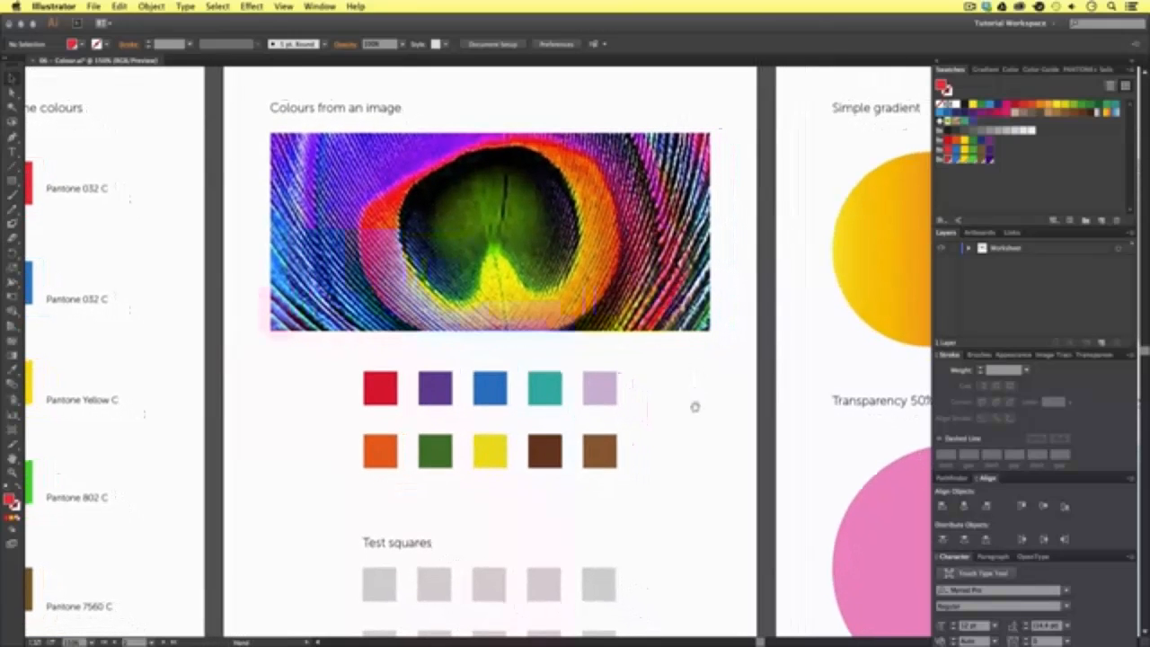
drag(694, 407, 604, 295)
key(super+minus)
key(super+plus)
key(v)
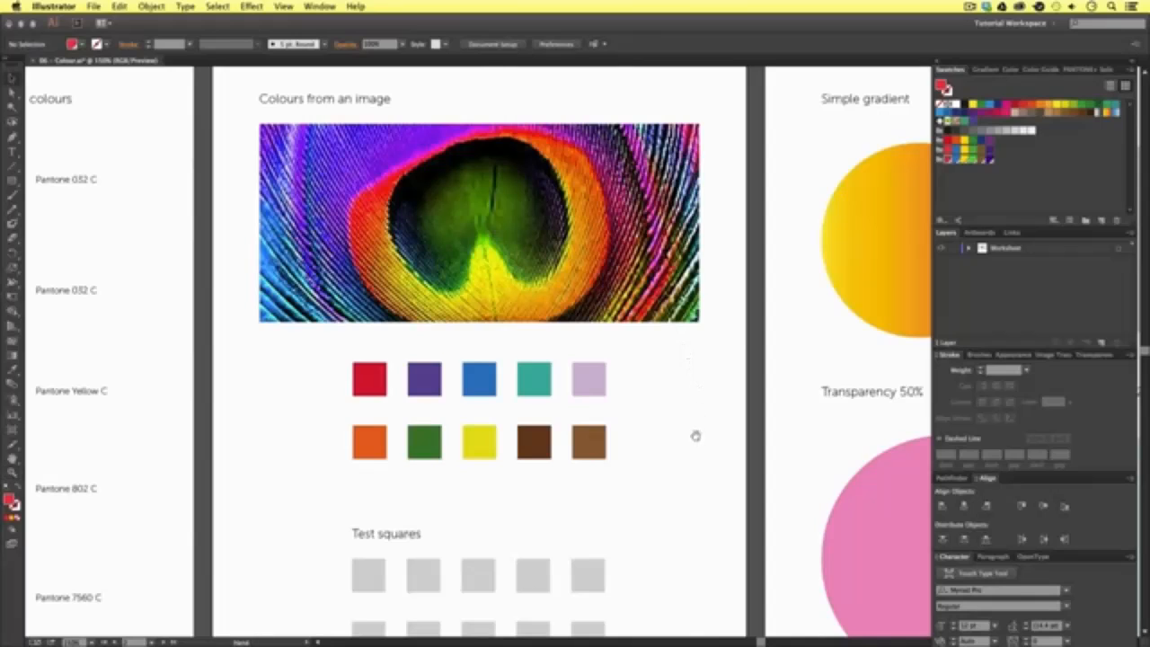
scroll(693, 431, down, 2)
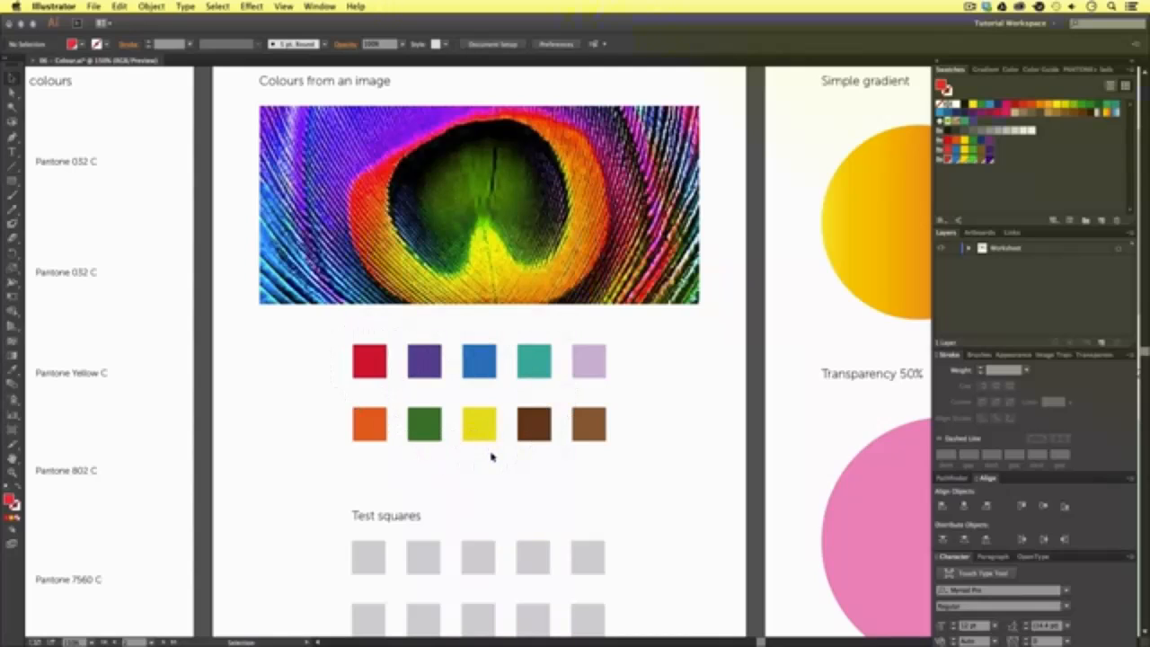
scroll(527, 503, down, 2)
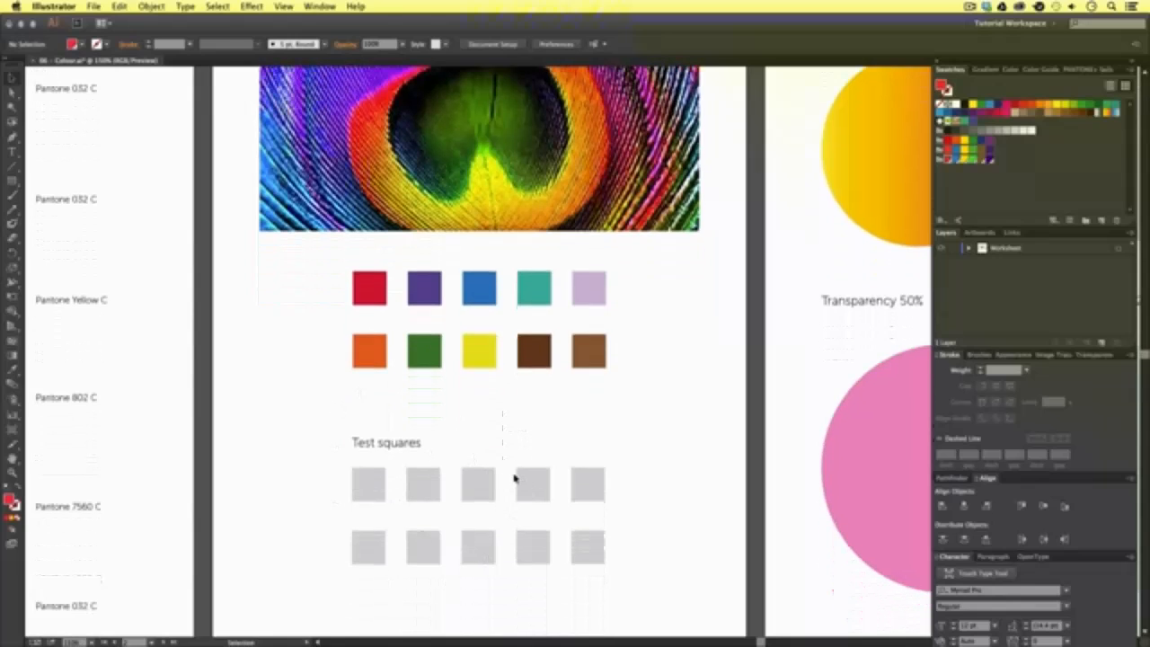
click(370, 484)
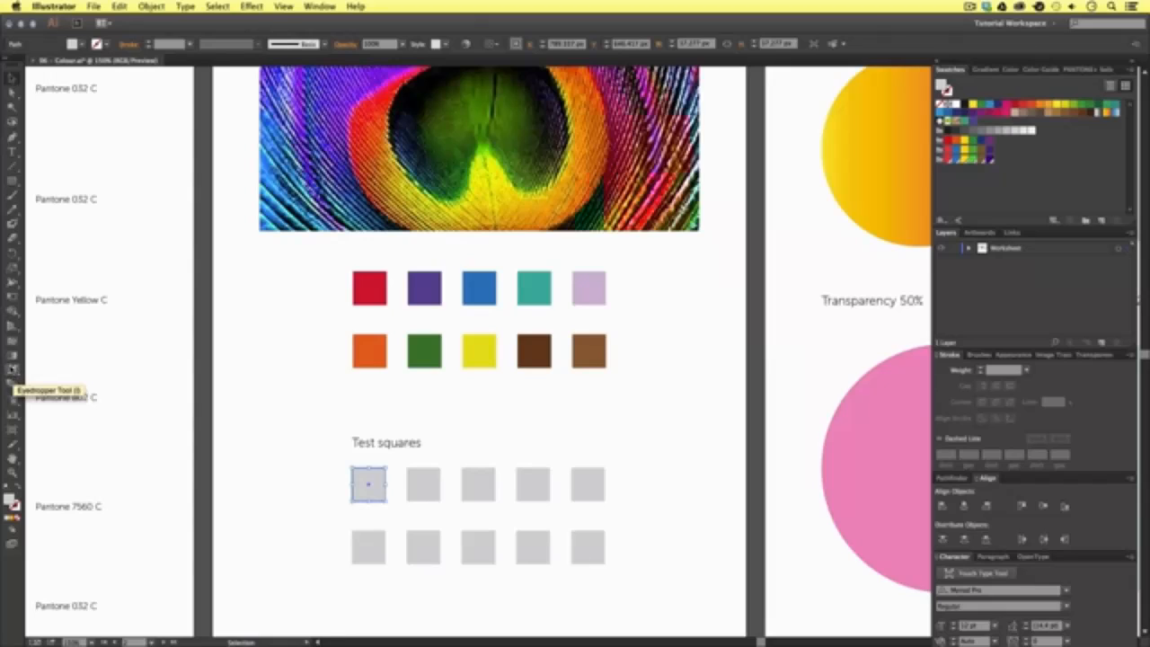
click(12, 369)
click(12, 370)
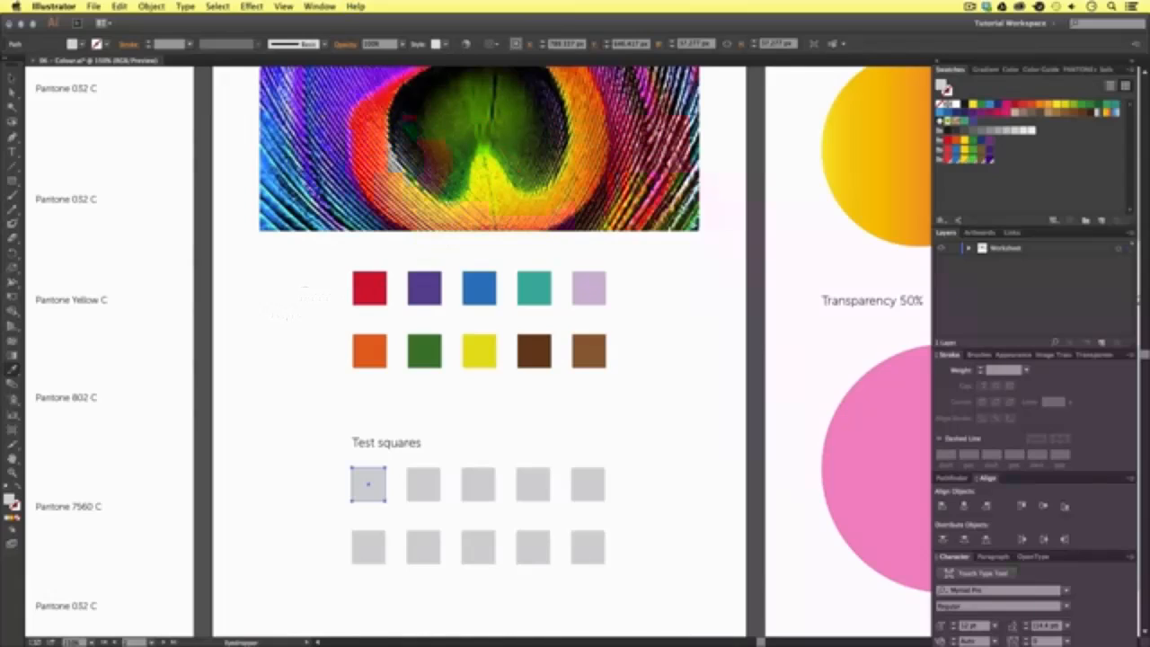
click(656, 130)
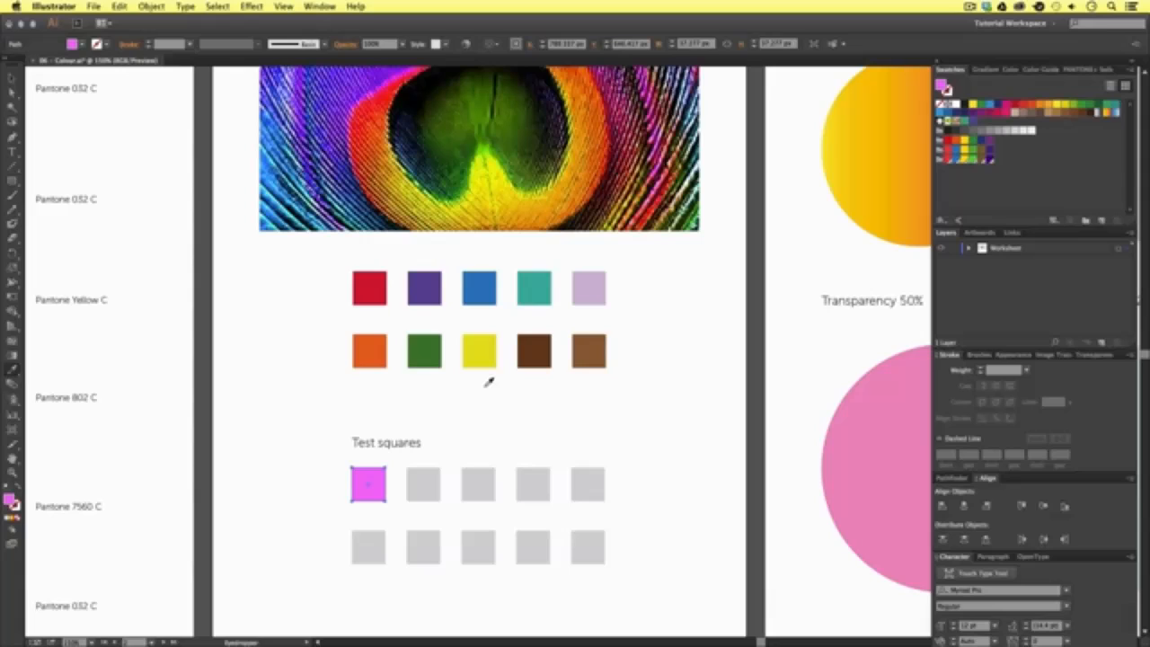
- Save the sampled pink fill as a new swatch in the Swatches panel and shift the panel stack slightly outward
key(v)
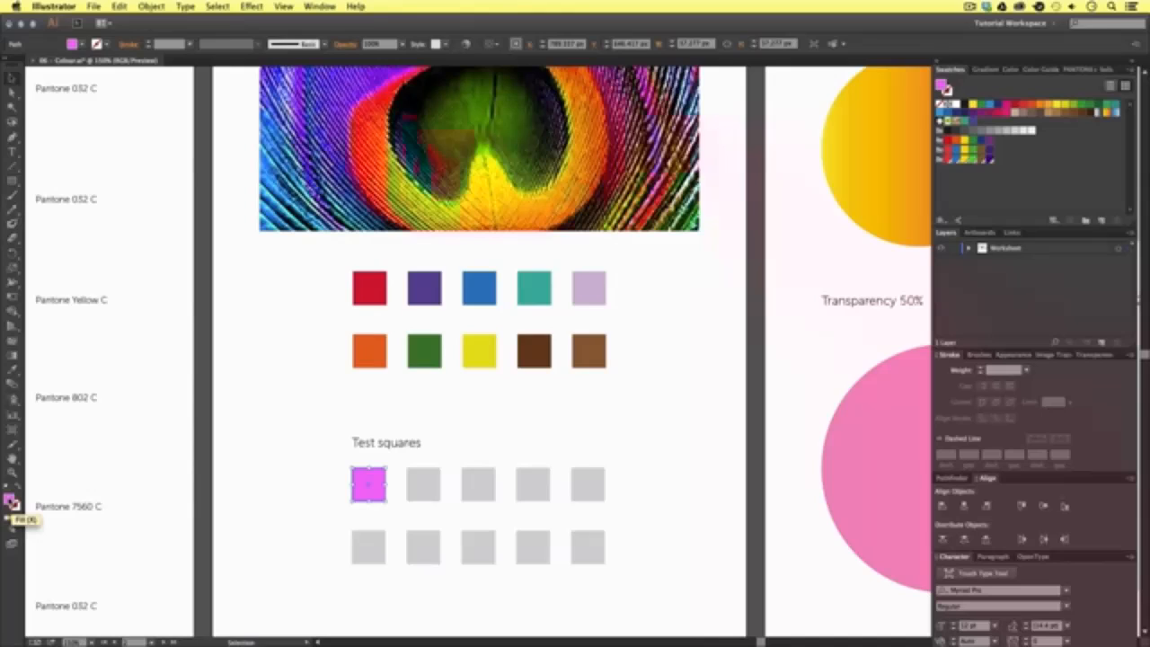
drag(12, 503, 1050, 179)
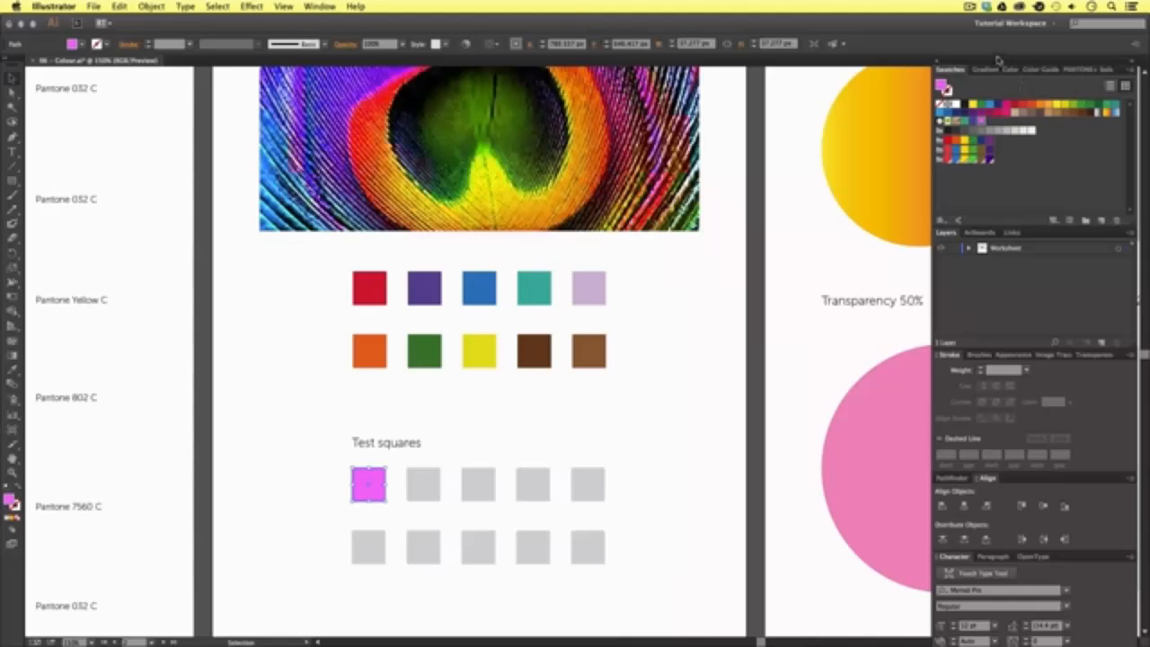
drag(997, 61, 1009, 61)
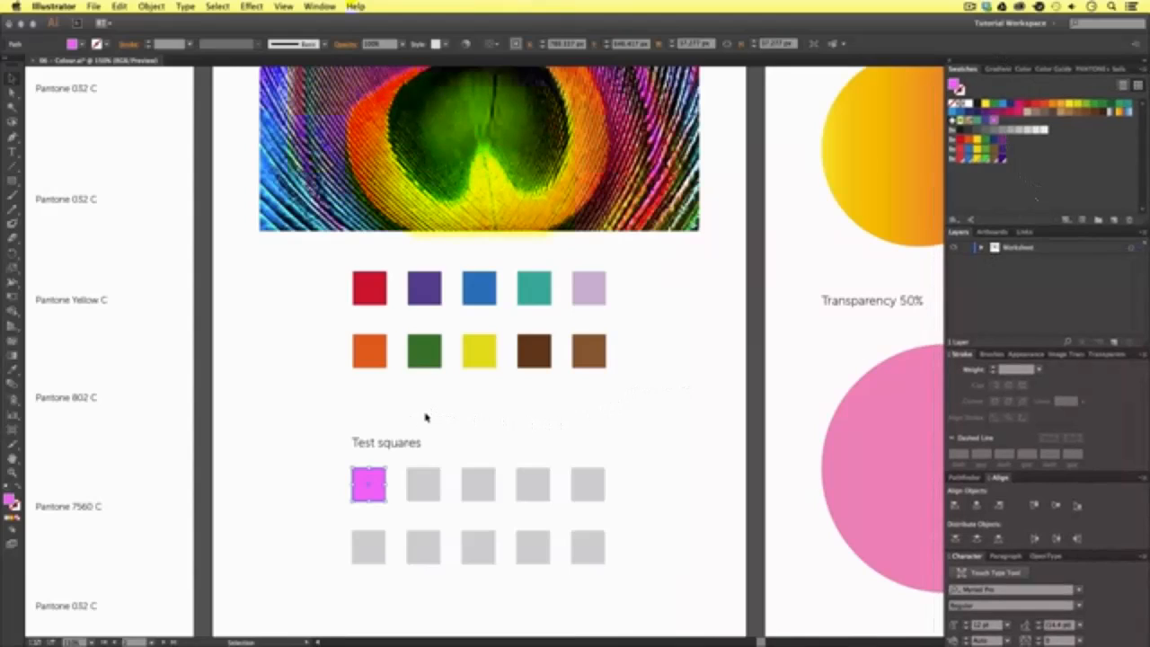
- Fill the second test square with a dark blue sampled from the feather image using the Eyedropper, and deselect it
click(429, 479)
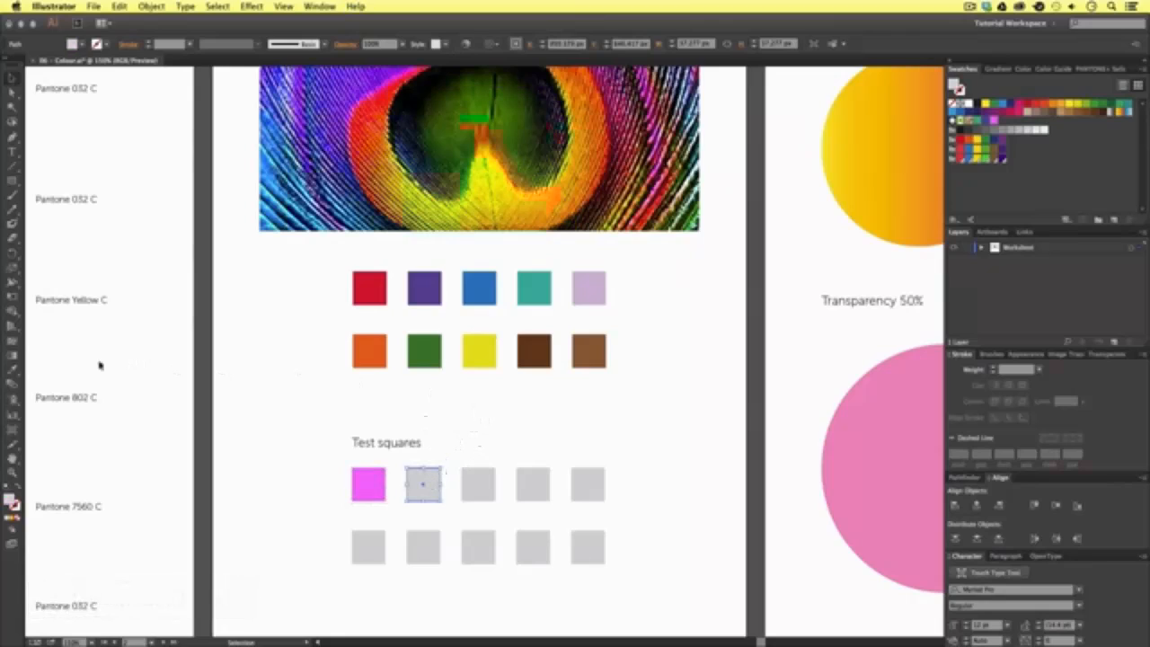
click(12, 369)
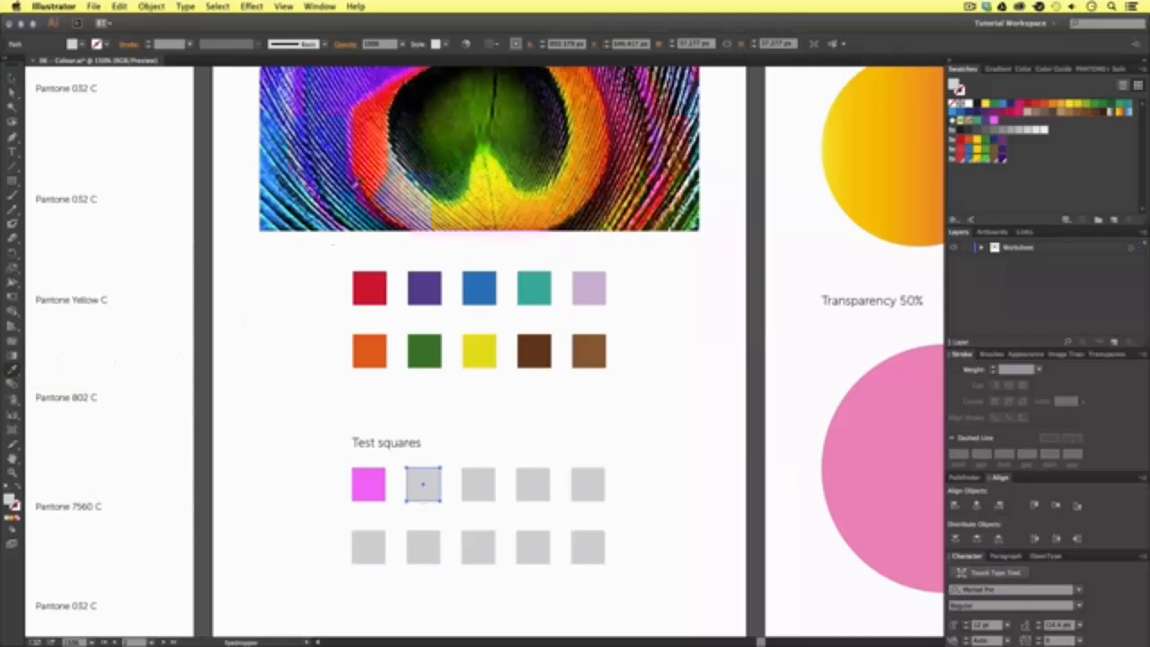
drag(330, 191, 406, 139)
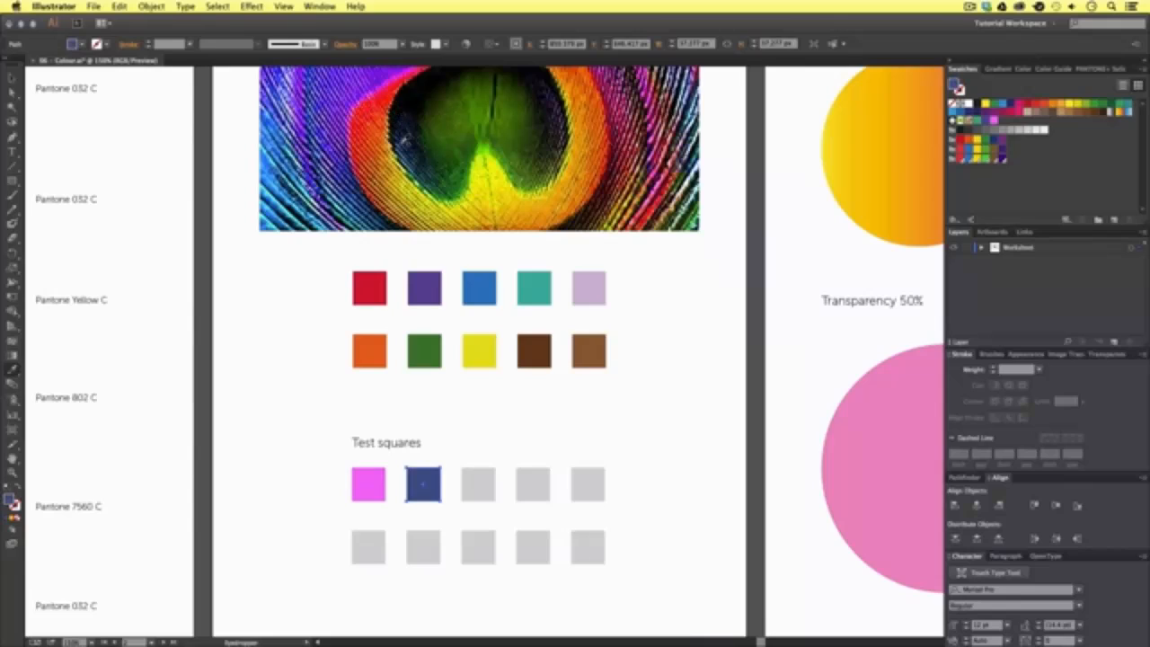
key(v)
click(454, 445)
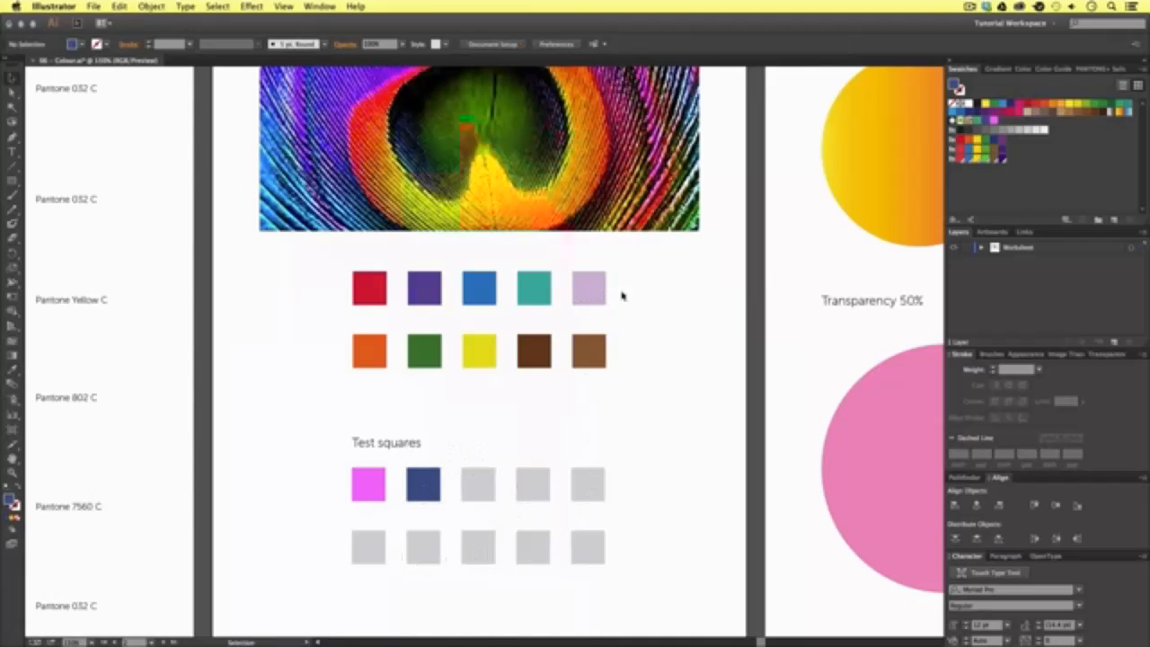
- Examine the gradient settings of the Simple gradient circle on the third artboard
key(space)
drag(637, 285, 619, 299)
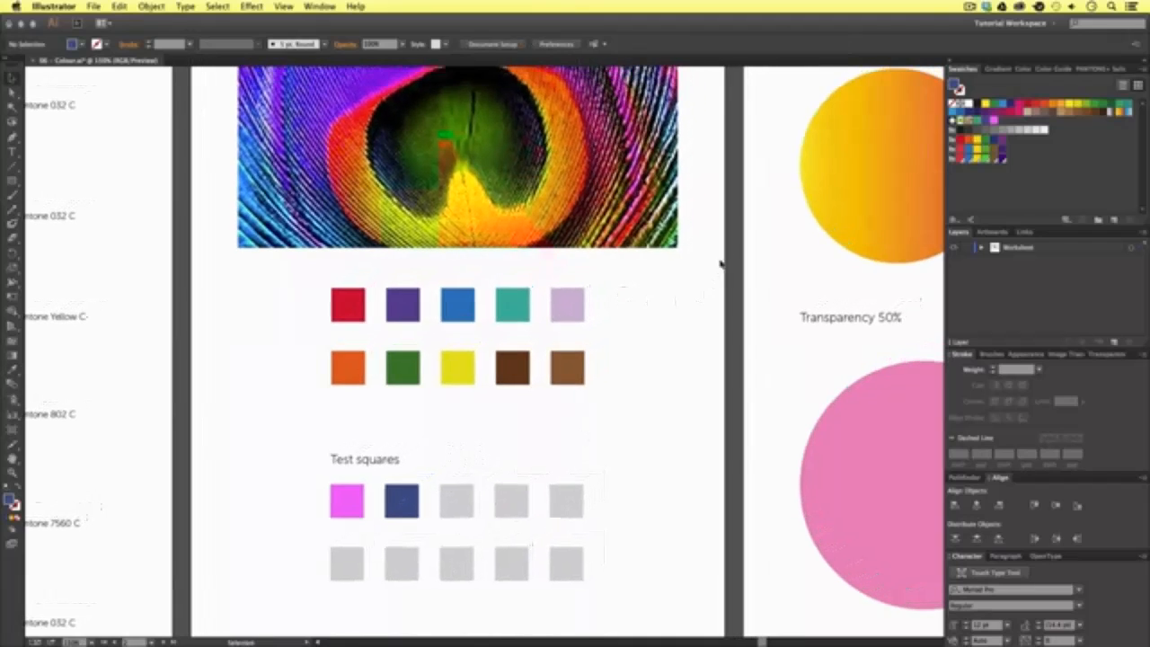
drag(825, 160, 326, 311)
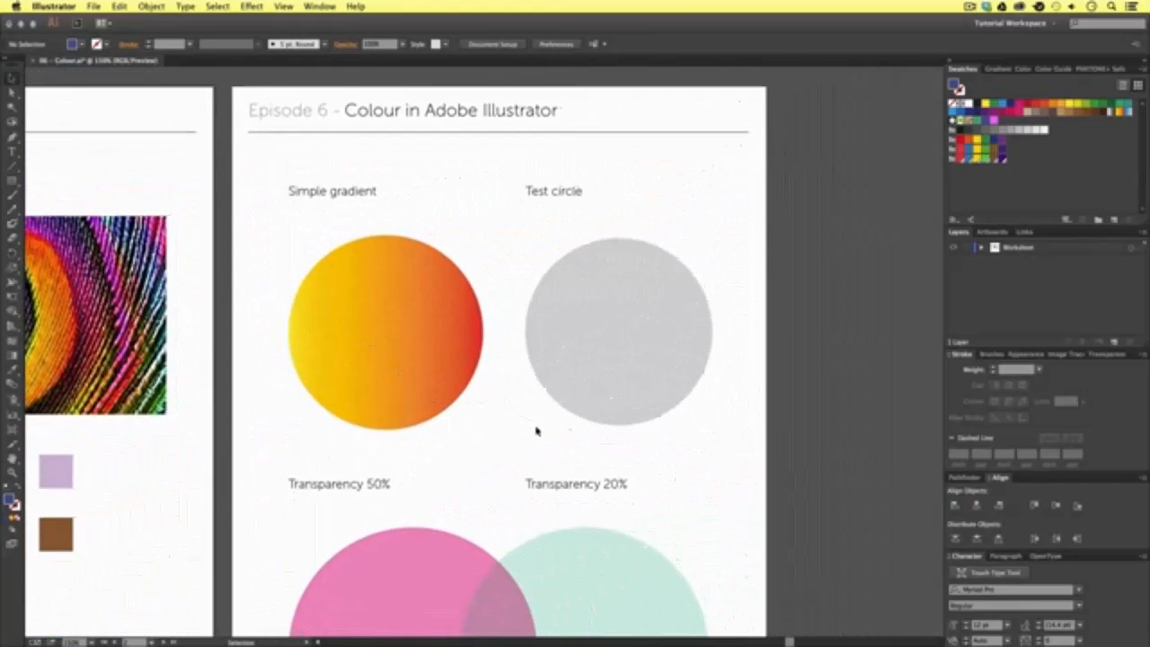
click(998, 69)
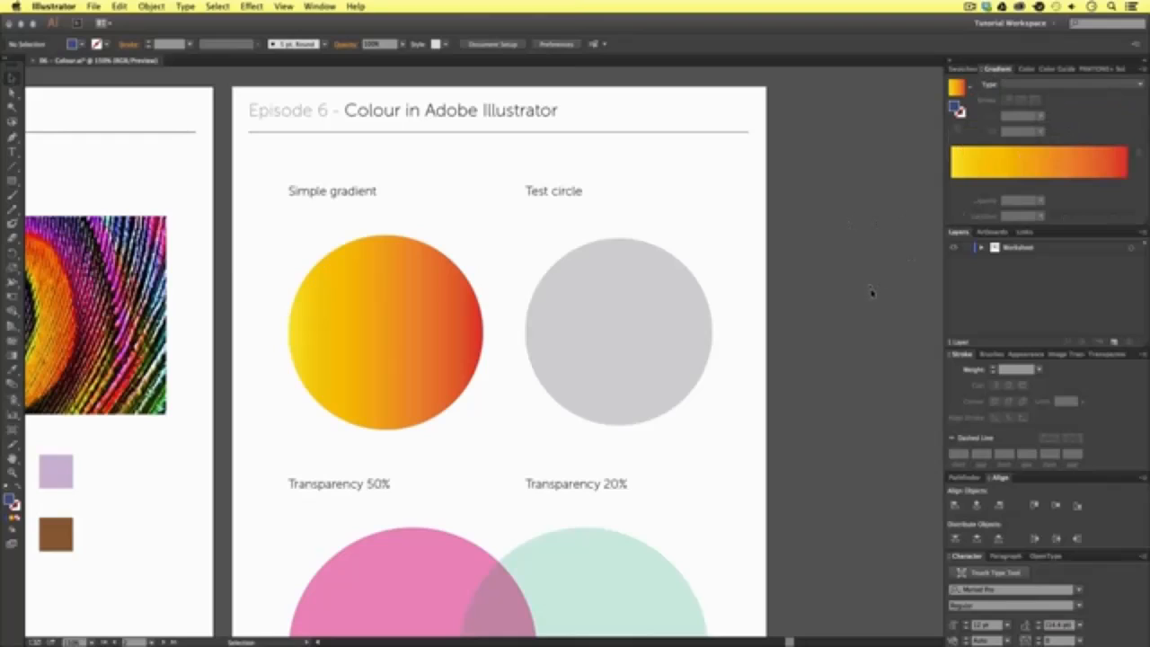
click(411, 304)
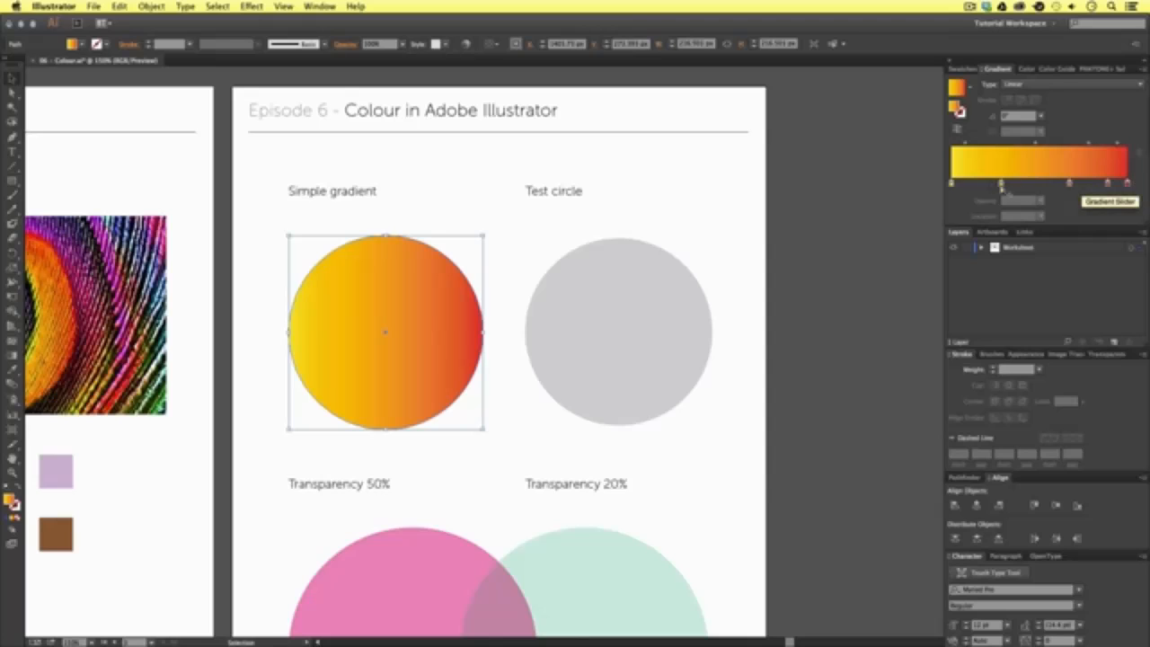
- Fill the grey test circle with the Orange, Yellow gradient swatch
click(630, 304)
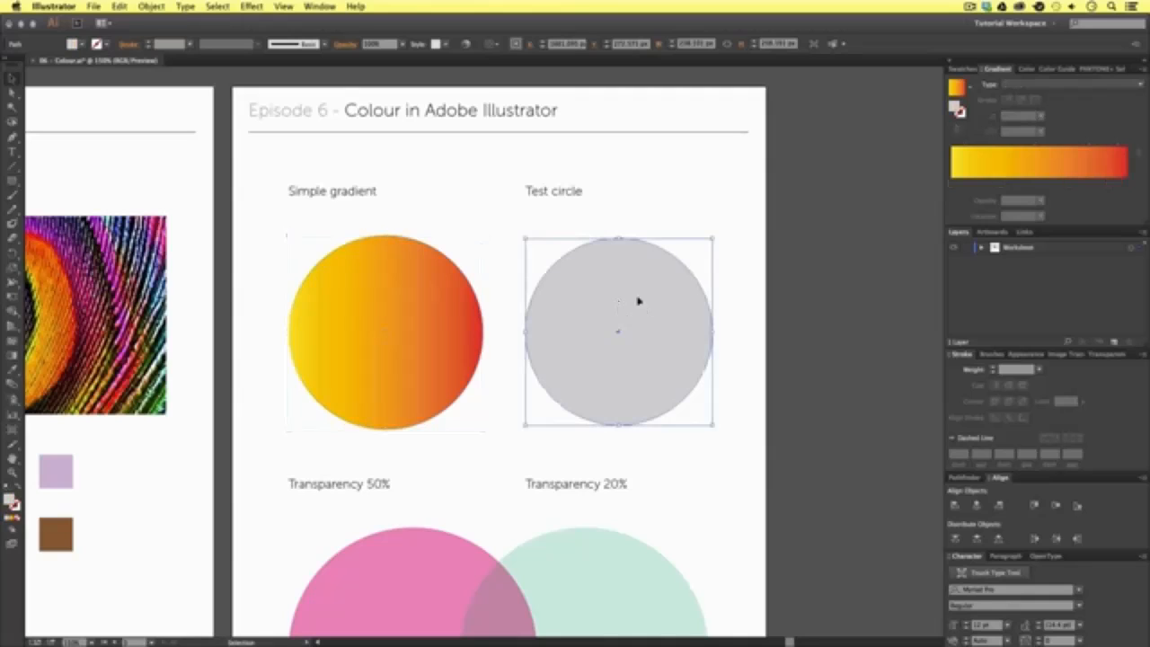
click(960, 69)
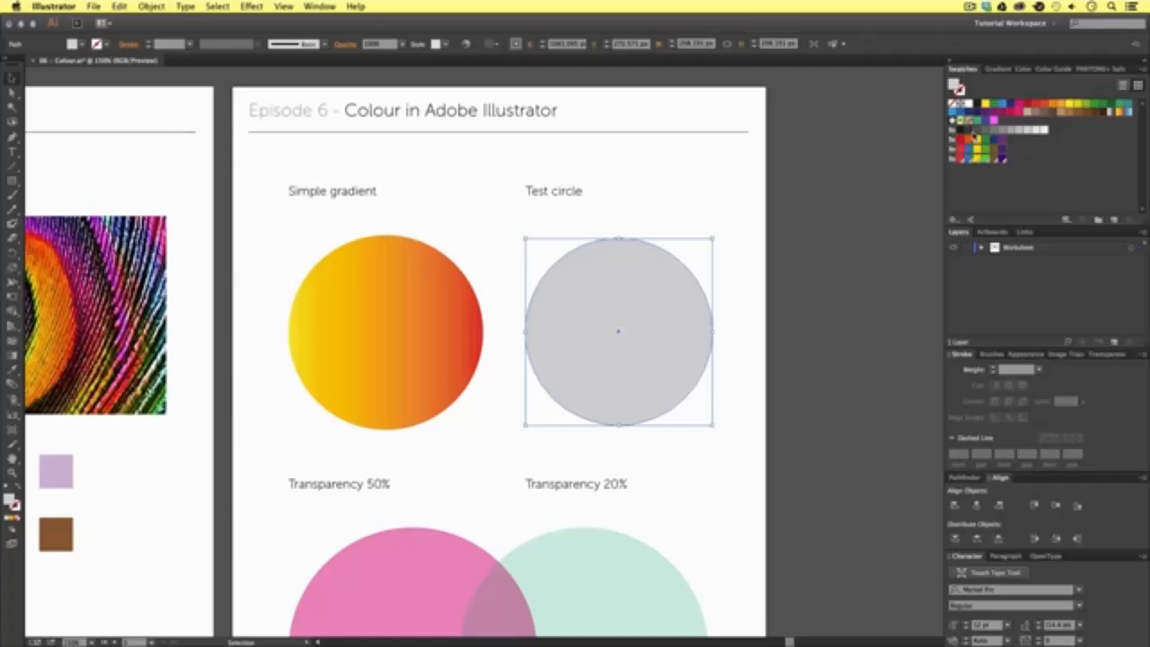
click(1120, 114)
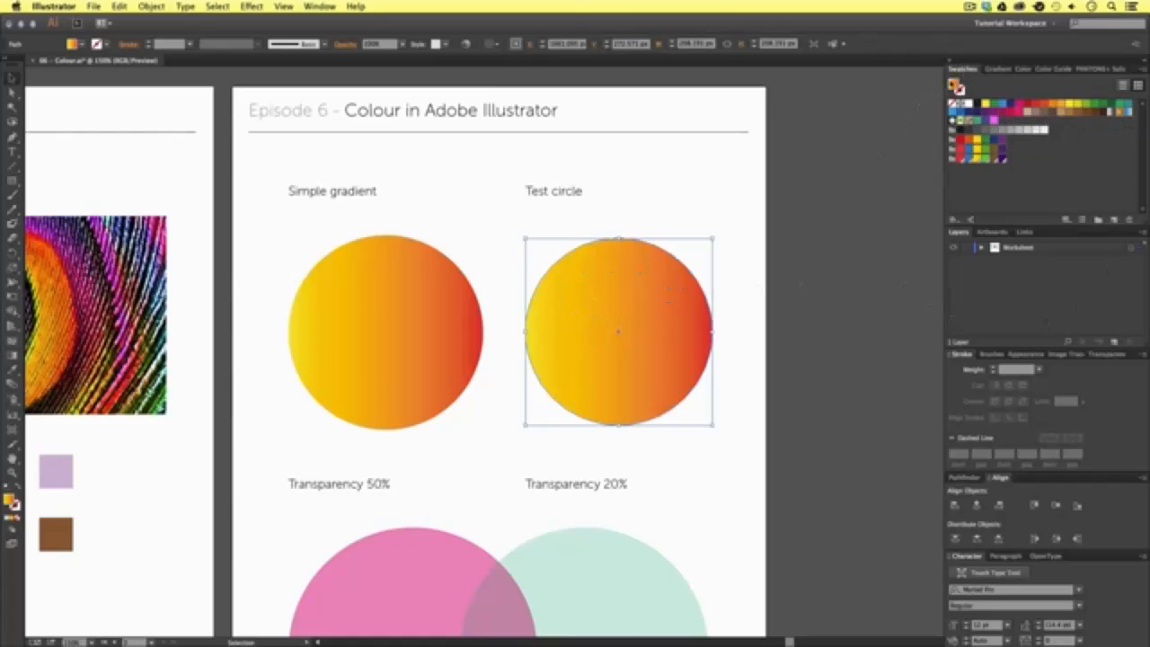
- Redraw the test circle's linear gradient with the Gradient tool as a short diagonal transition at about -32°, after trying other directions
click(995, 69)
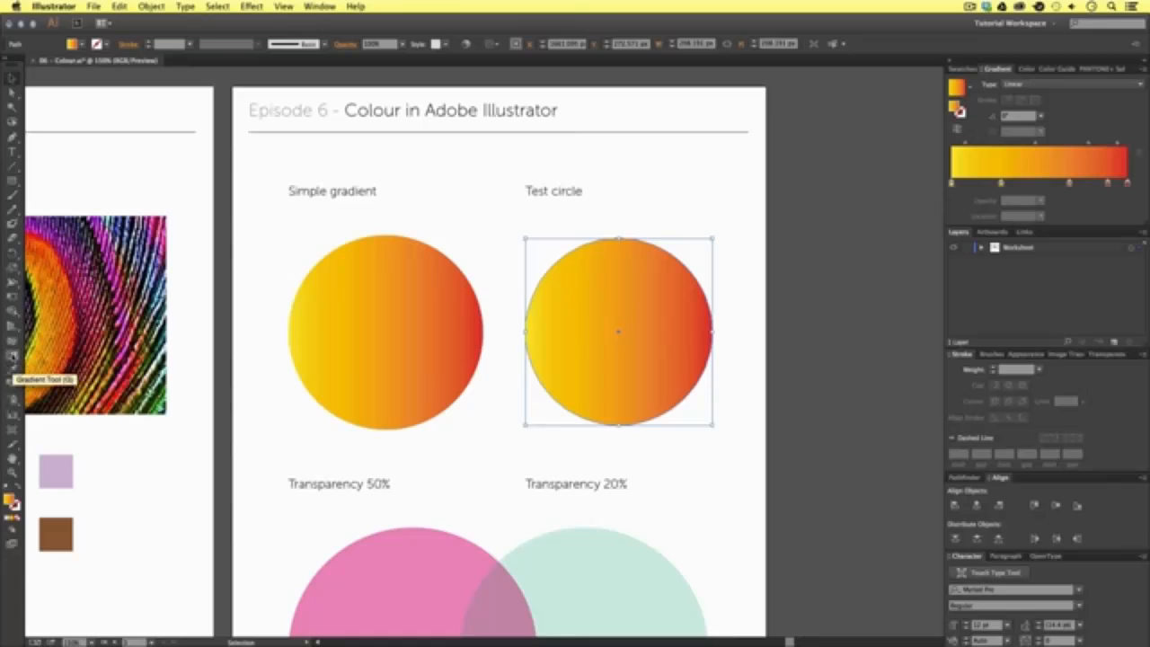
click(12, 356)
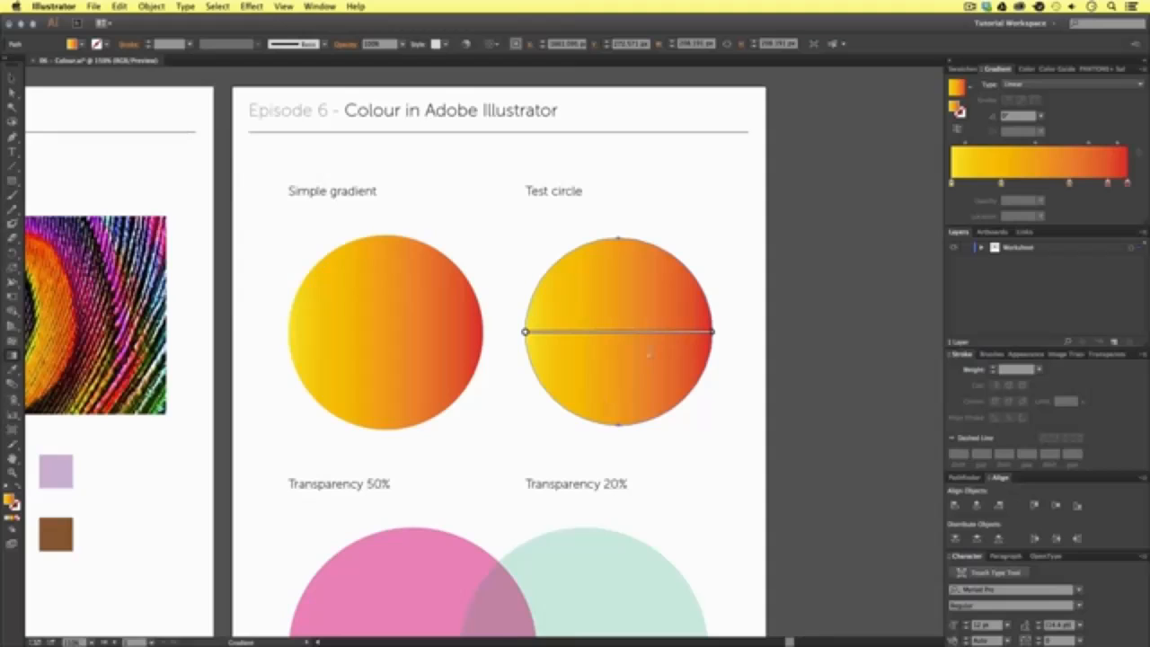
drag(549, 433, 591, 373)
drag(590, 434, 644, 267)
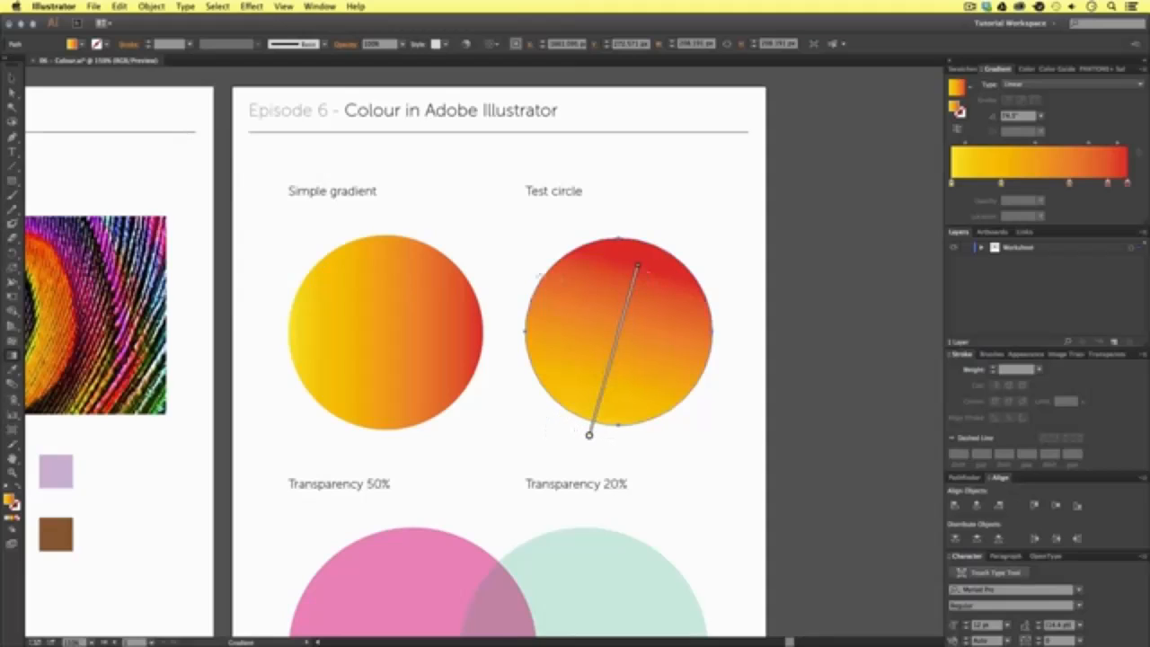
drag(519, 266, 697, 366)
drag(582, 307, 666, 337)
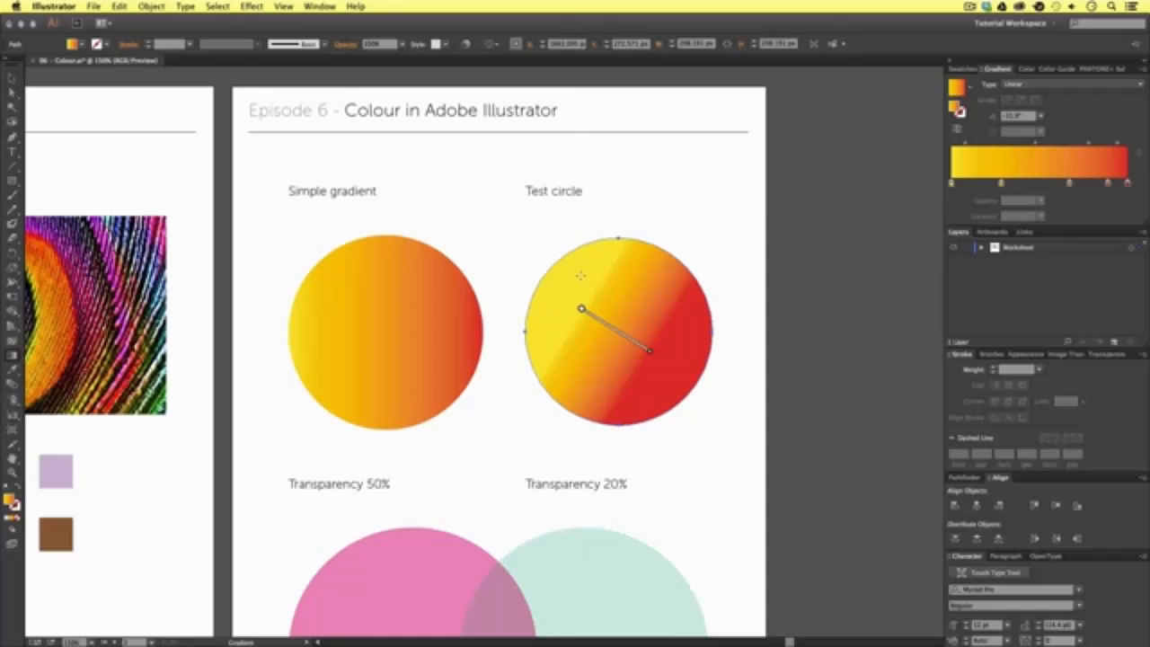
drag(580, 276, 666, 330)
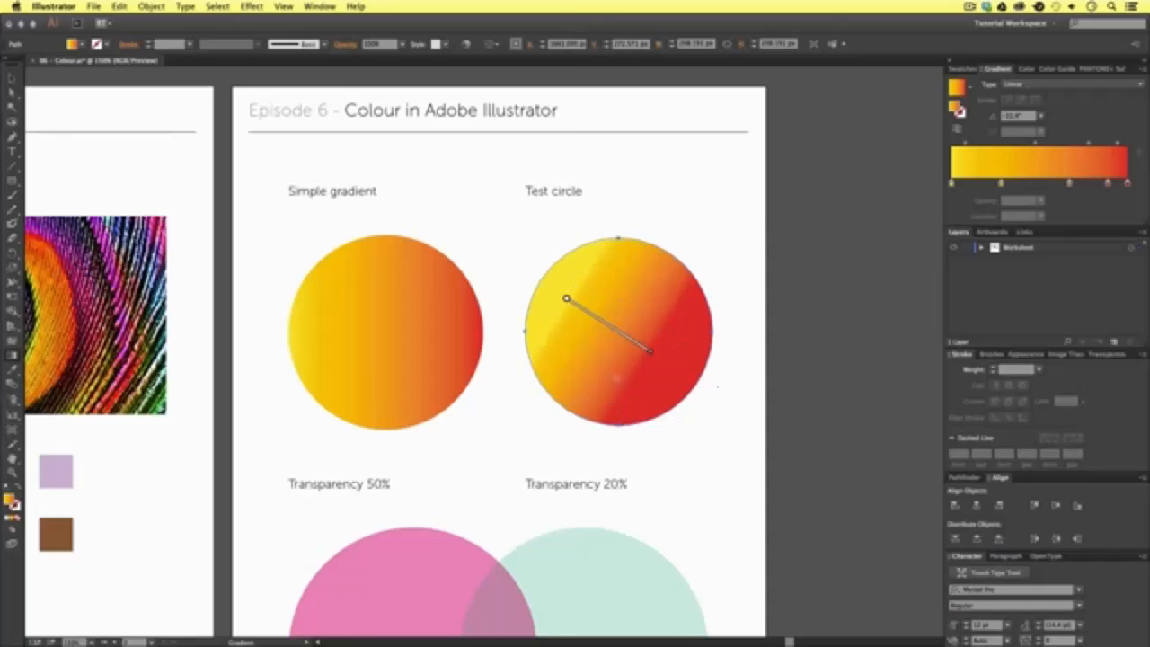
- Remove the second colour stop from the test circle's gradient and slide the two remaining middle stops toward the yellow end
mouse_move(623, 340)
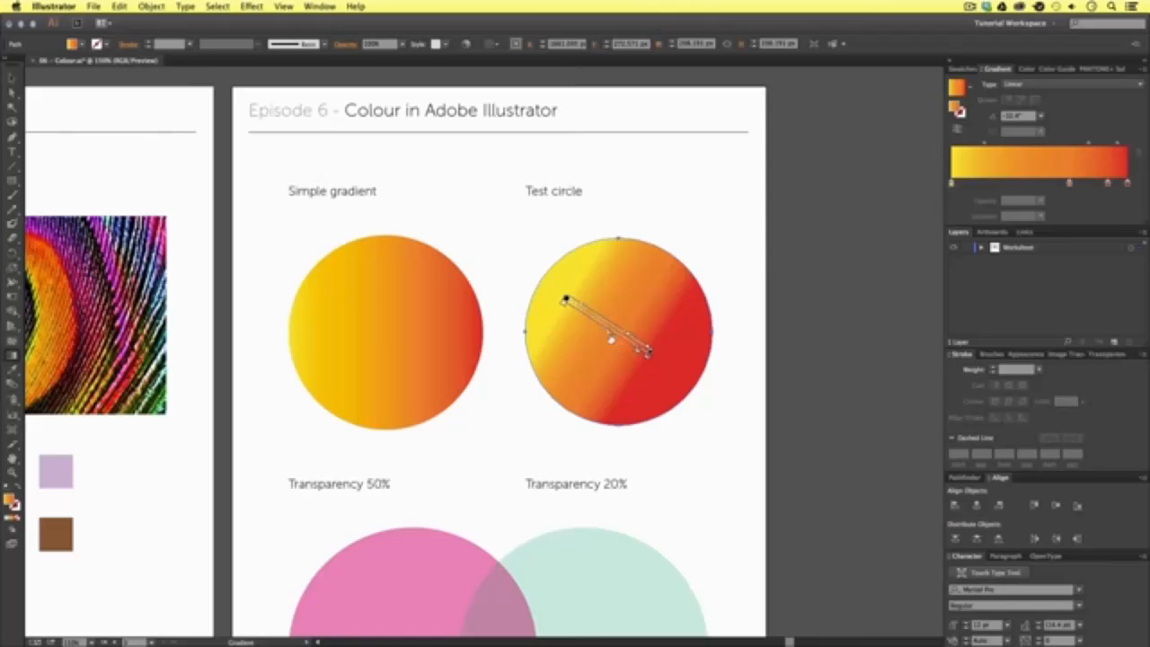
drag(593, 327, 590, 323)
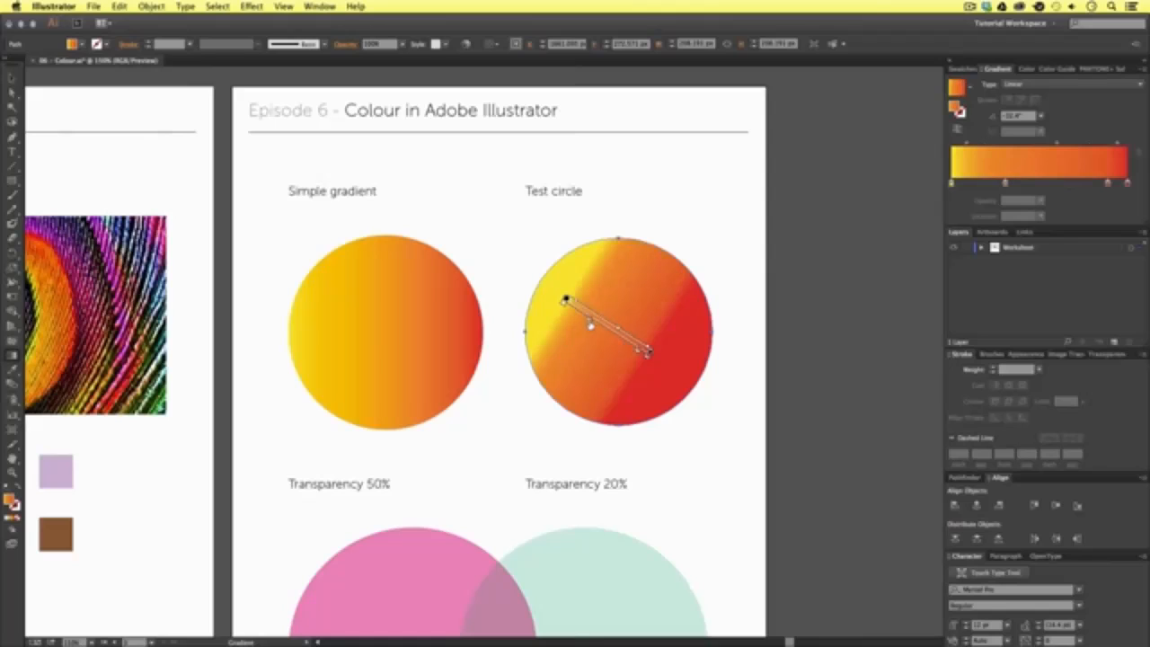
drag(636, 353, 620, 342)
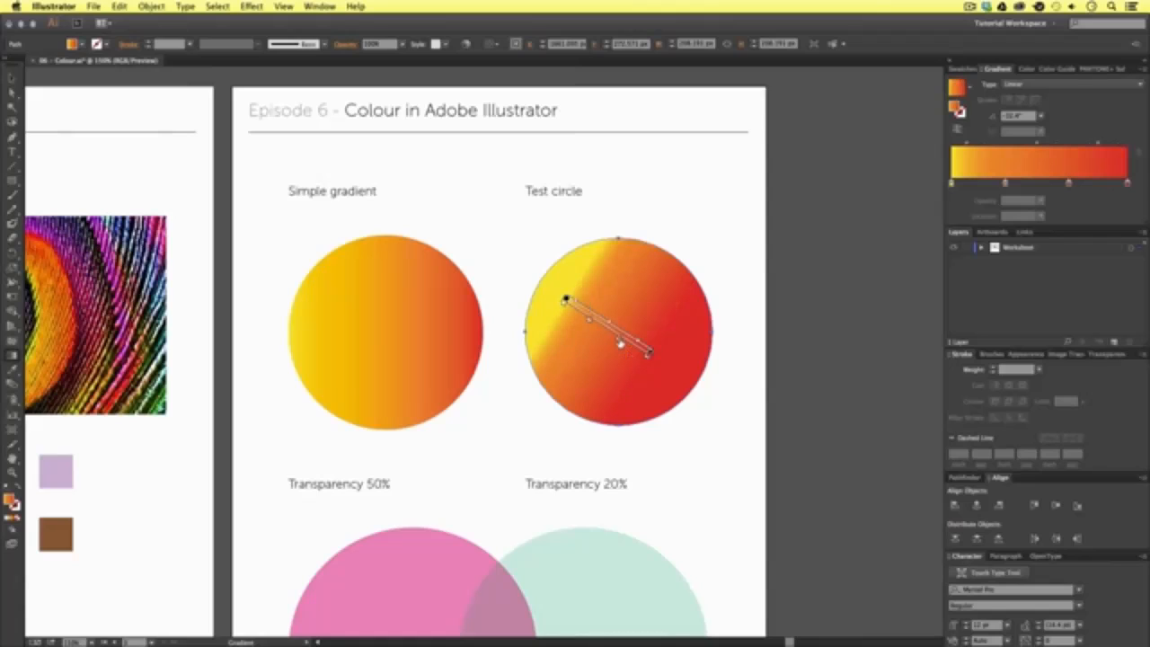
- Change the starting yellow stop of the test circle's gradient to a green swatch
double_click(566, 302)
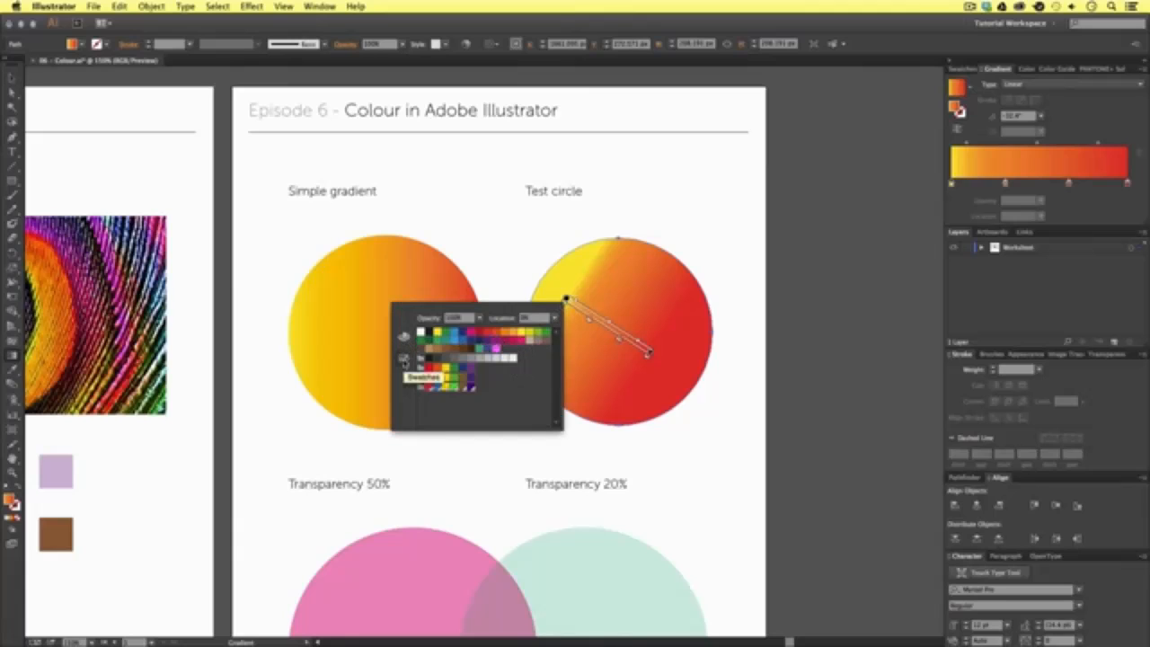
click(539, 336)
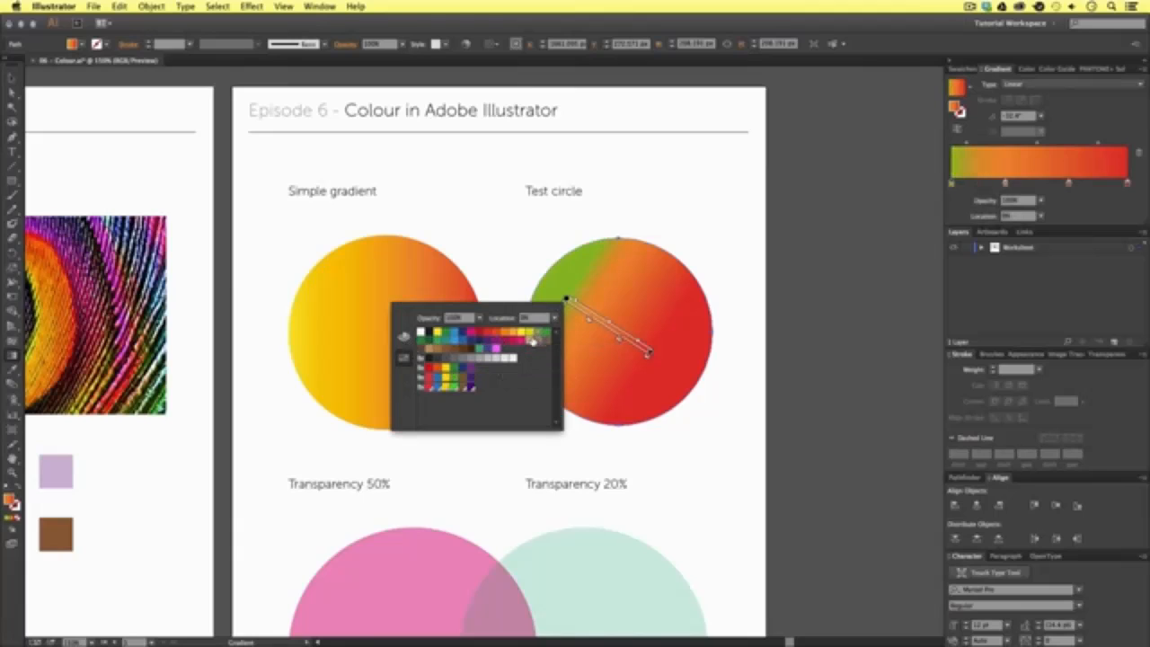
- Change the second colour stop of the test circle's gradient from the green end to a yellow swatch
click(575, 312)
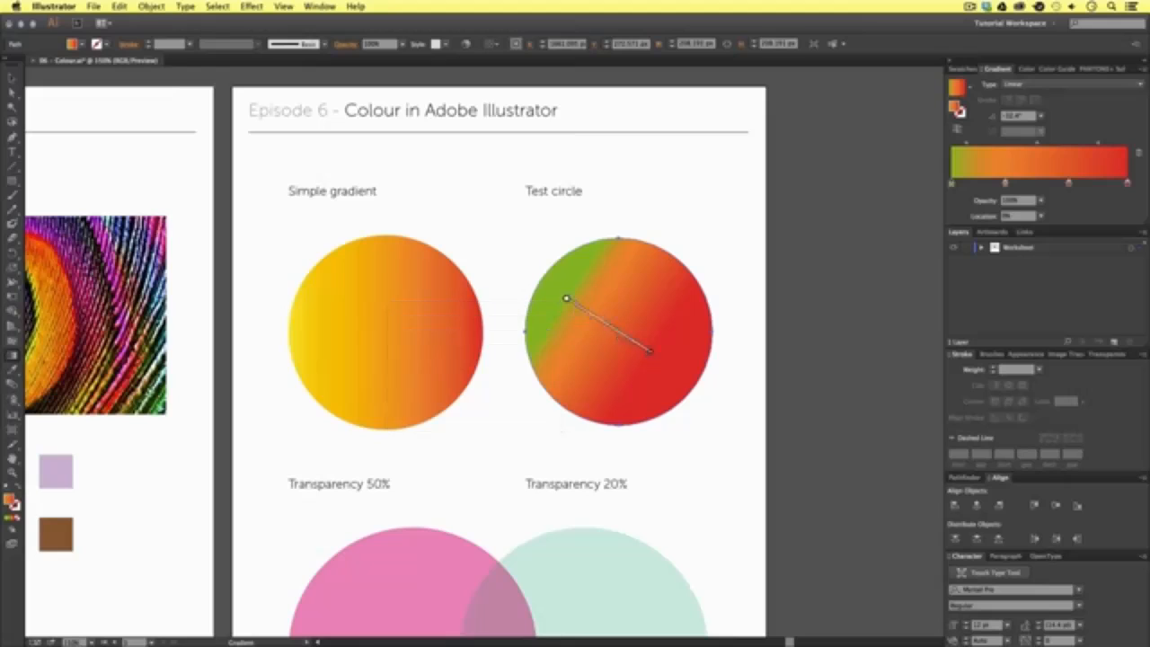
double_click(588, 323)
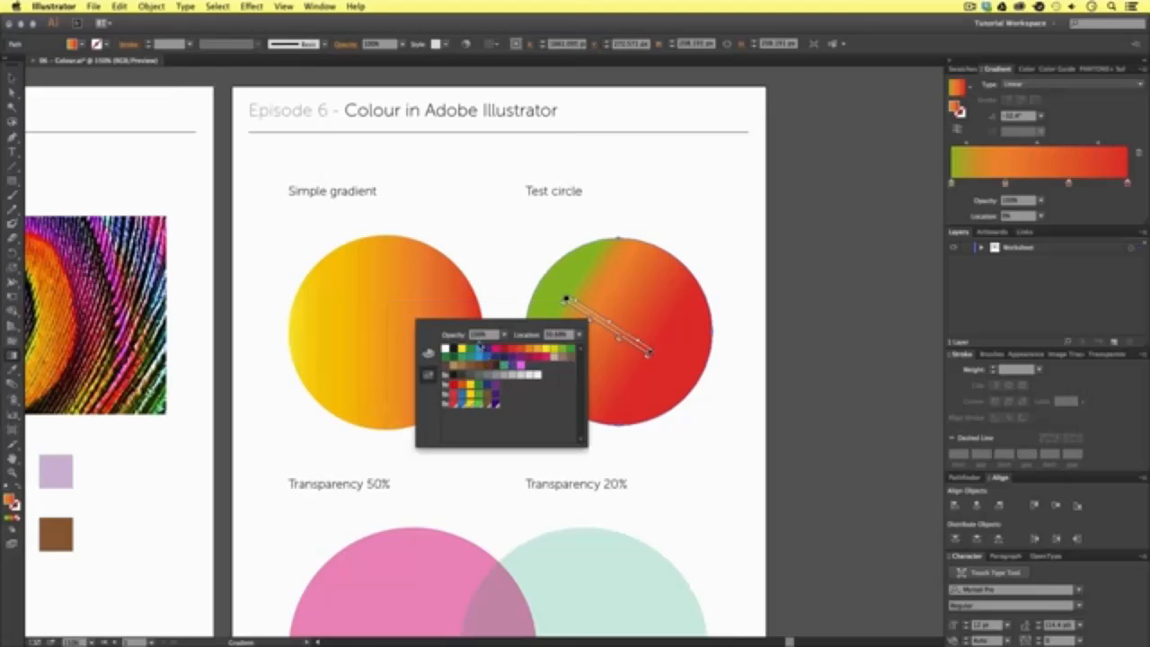
click(462, 349)
click(598, 334)
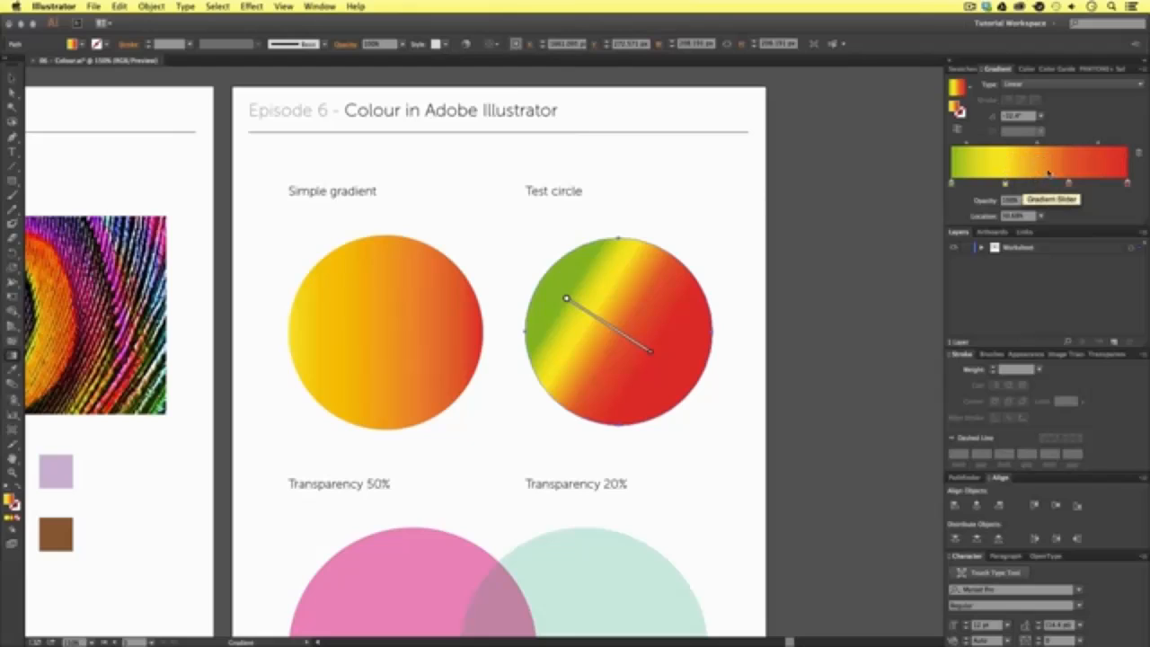
- Change the test circle's gradient type to Radial and cycle the Gradient panel's display size
click(1028, 85)
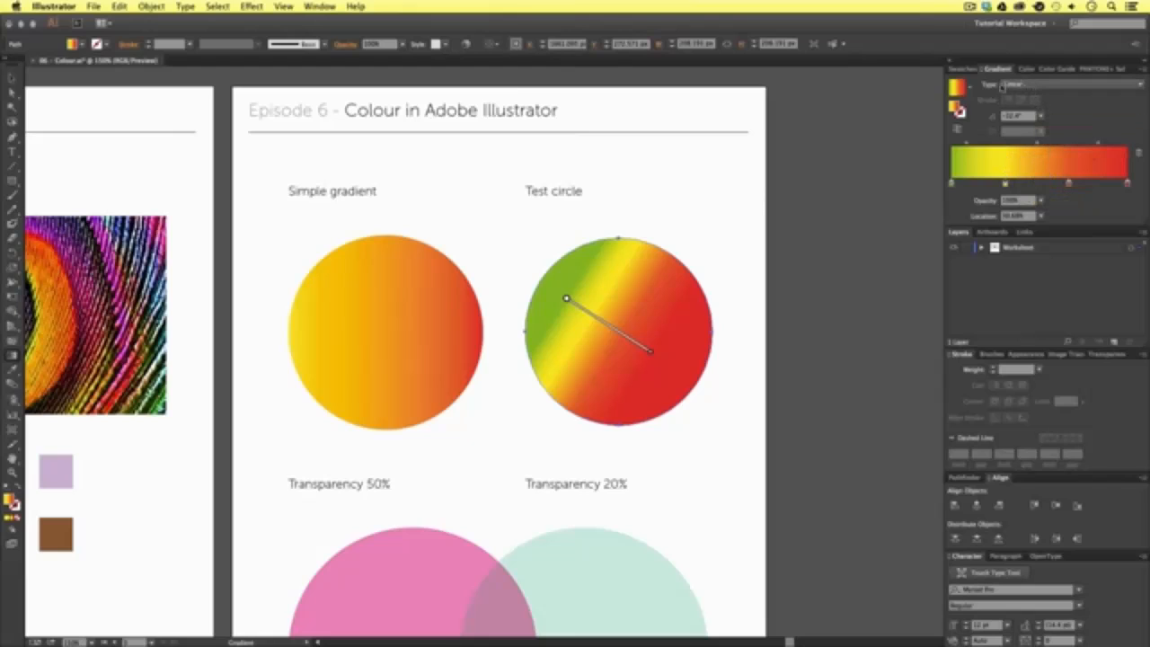
click(1029, 109)
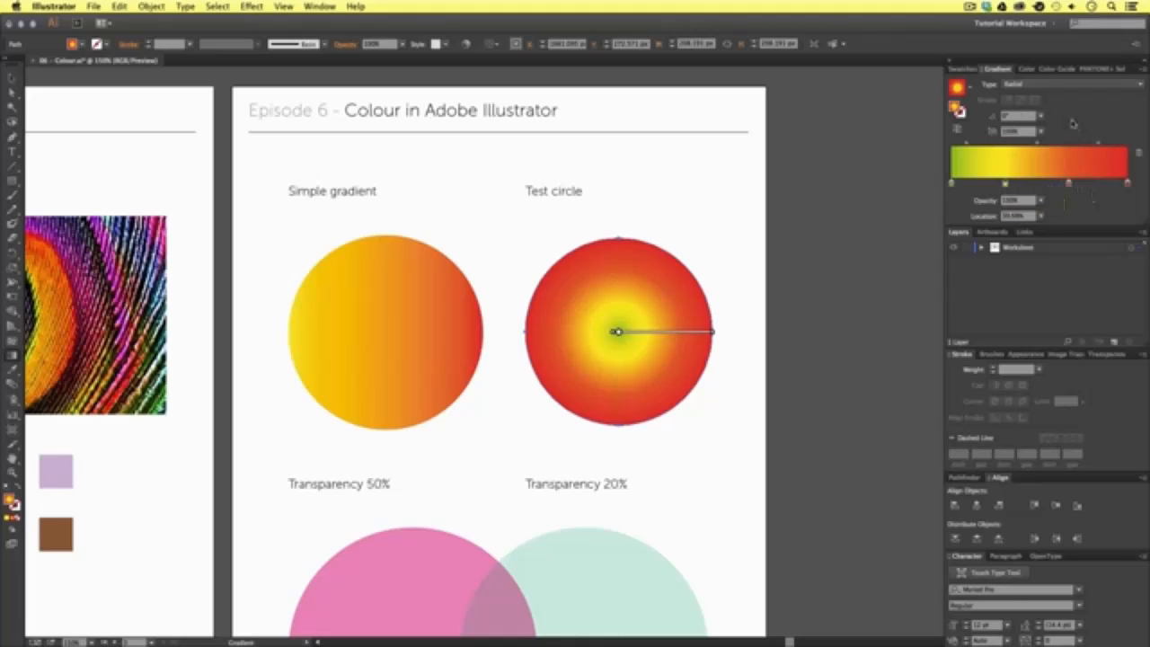
double_click(983, 70)
double_click(982, 70)
double_click(982, 70)
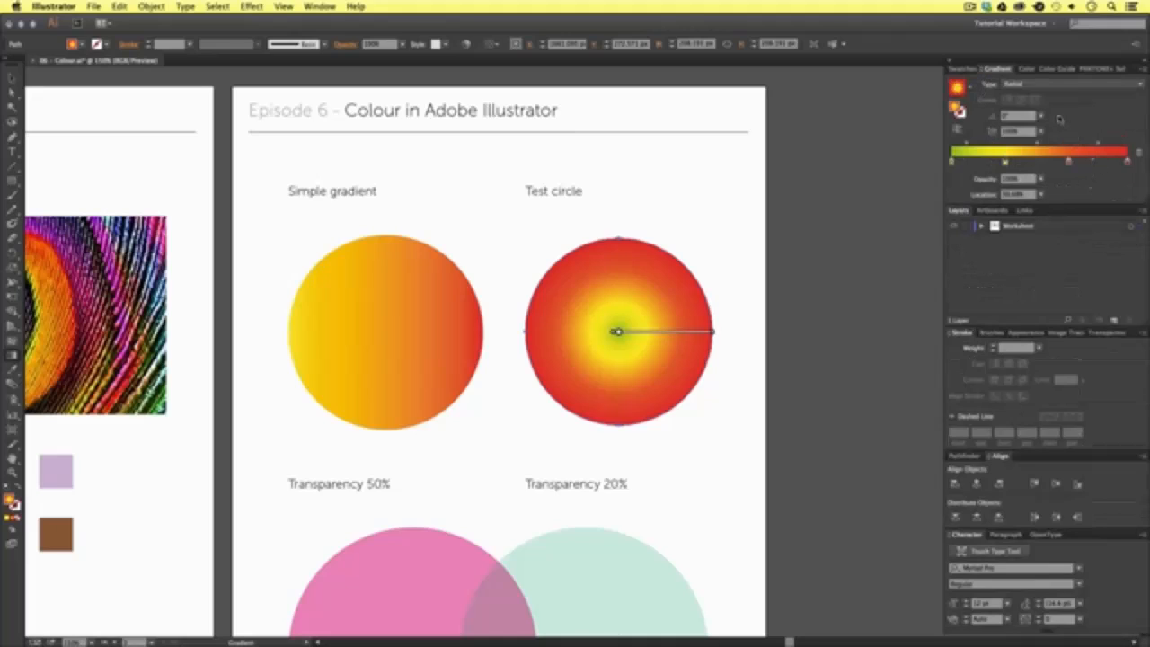
- Reverse the test circle's radial gradient so red is at the centre, and deselect the circle
click(960, 128)
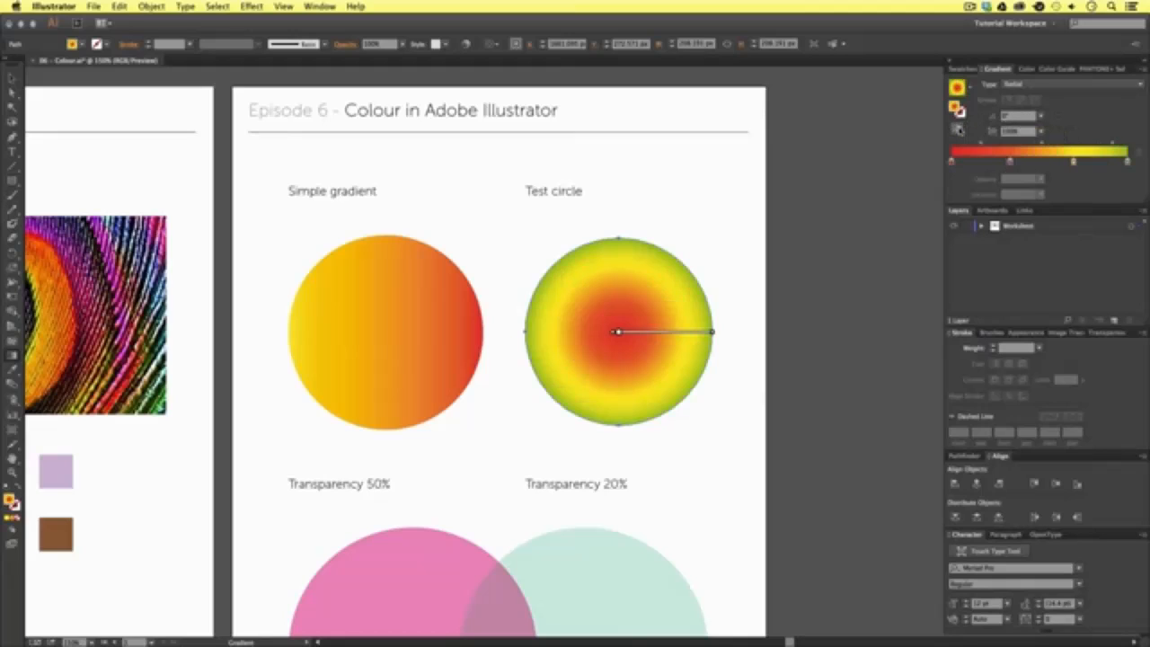
key(v)
click(798, 356)
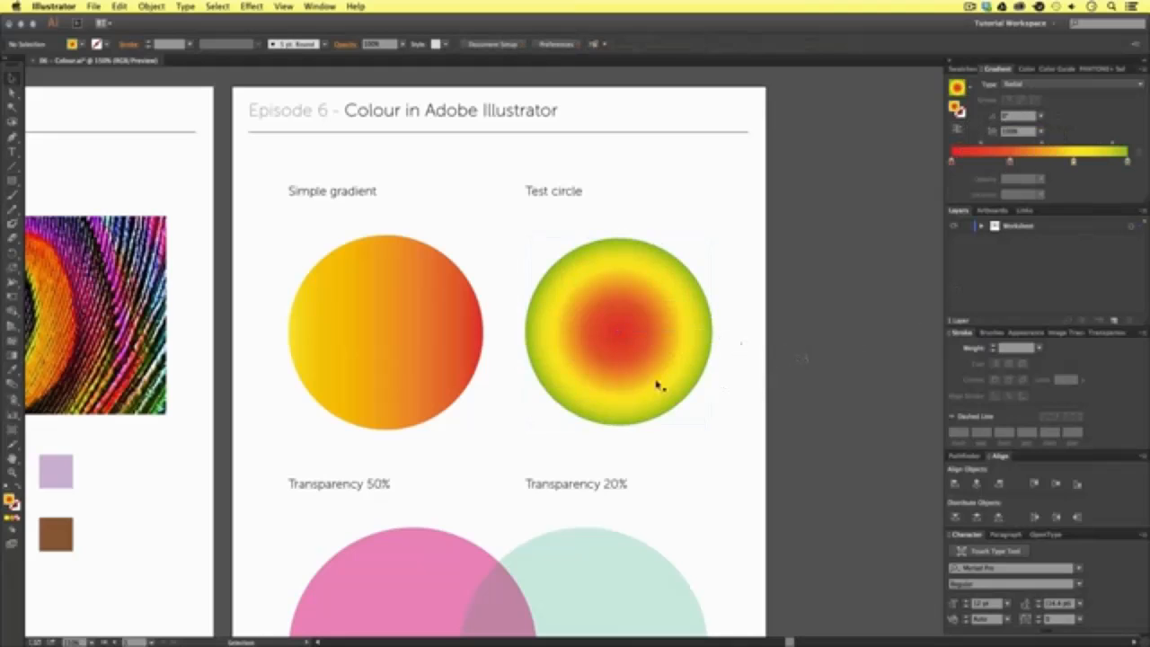
- Show the Transparency settings and set the pink circle's opacity to 80%
drag(611, 513, 612, 262)
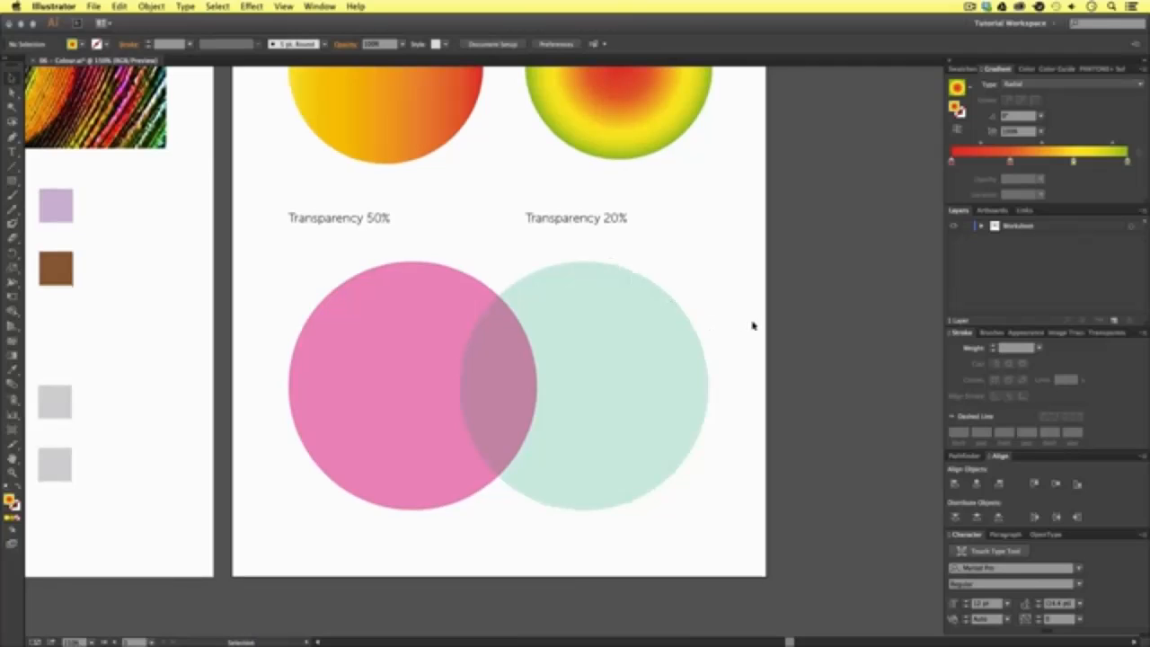
click(1102, 333)
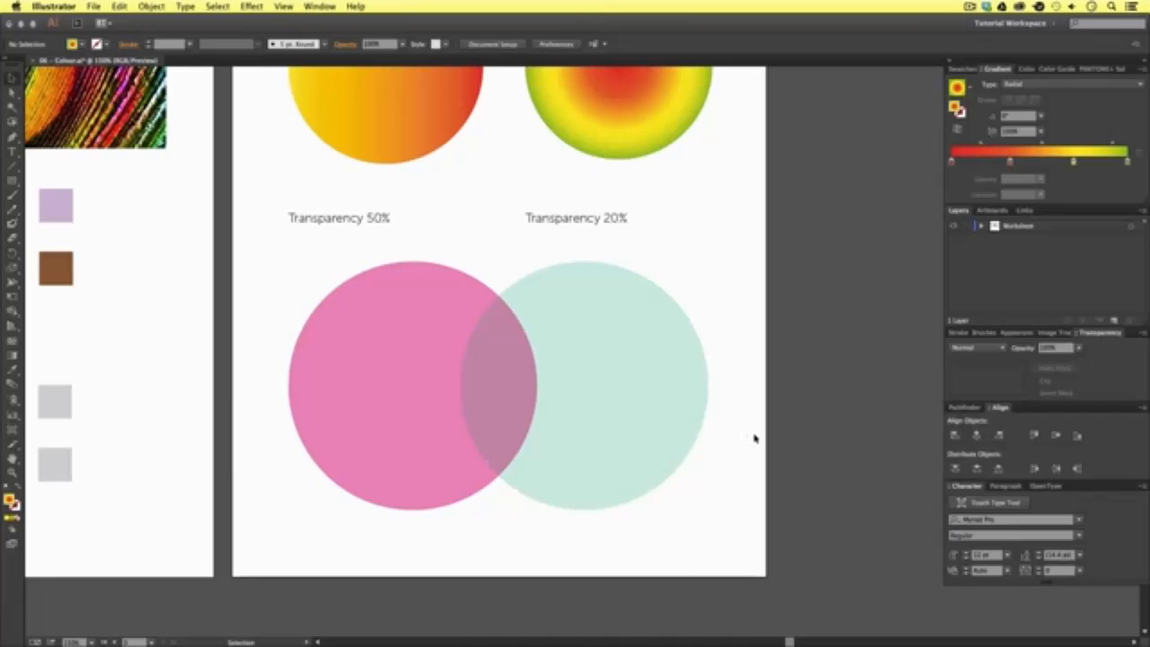
click(428, 297)
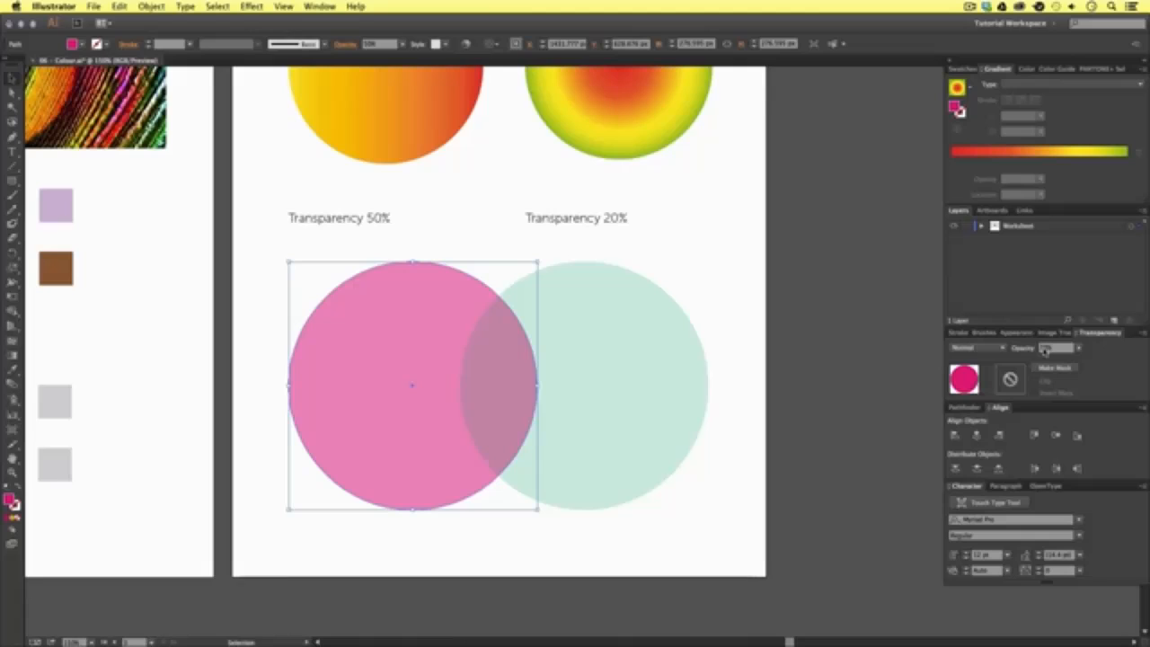
click(1078, 349)
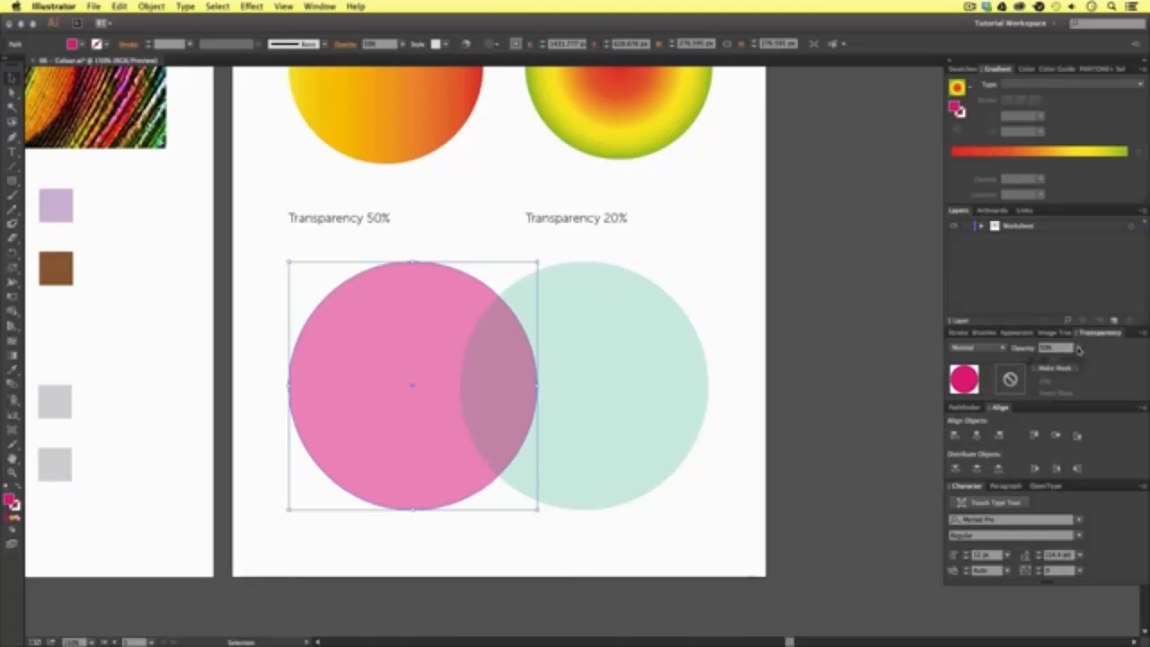
mouse_move(1056, 359)
mouse_down()
mouse_move(1067, 360)
mouse_move(1036, 360)
mouse_move(1051, 361)
mouse_up()
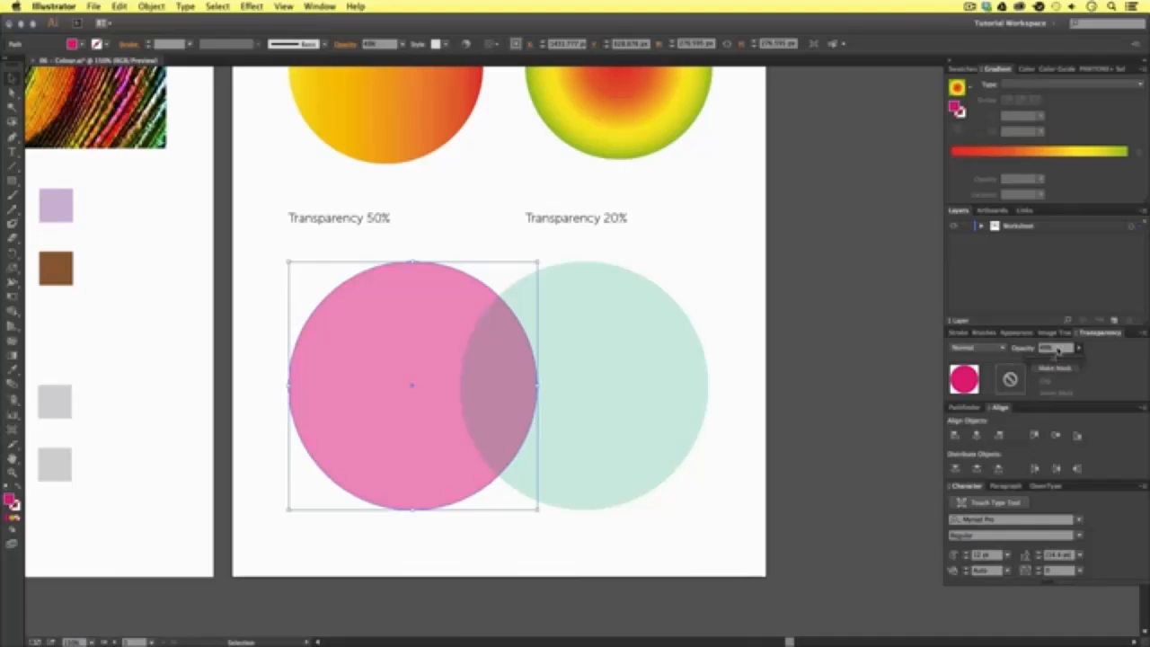
click(1057, 348)
text(50)
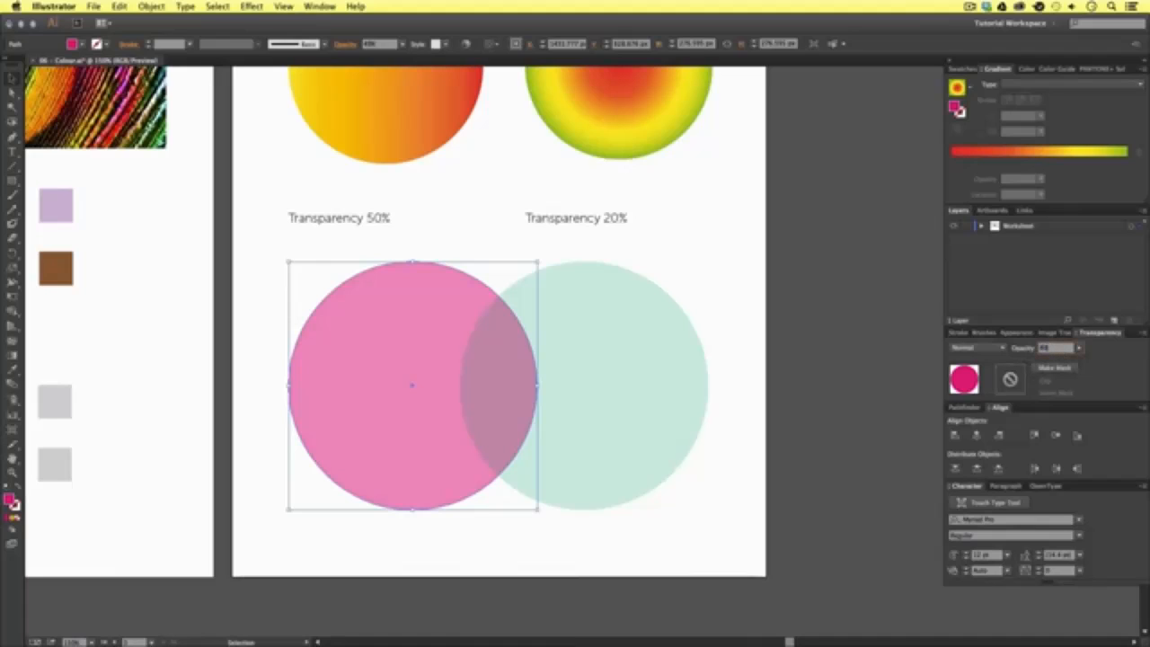
key(Return)
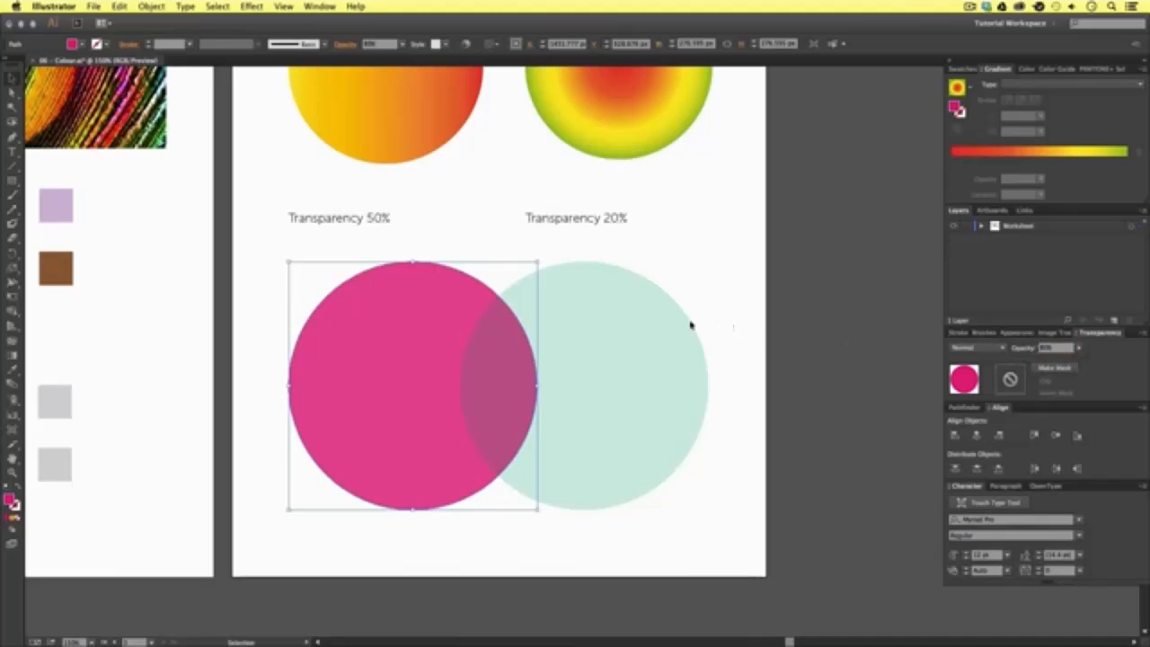
- Set the overlapping green circle's opacity to 70% and deselect it
click(648, 323)
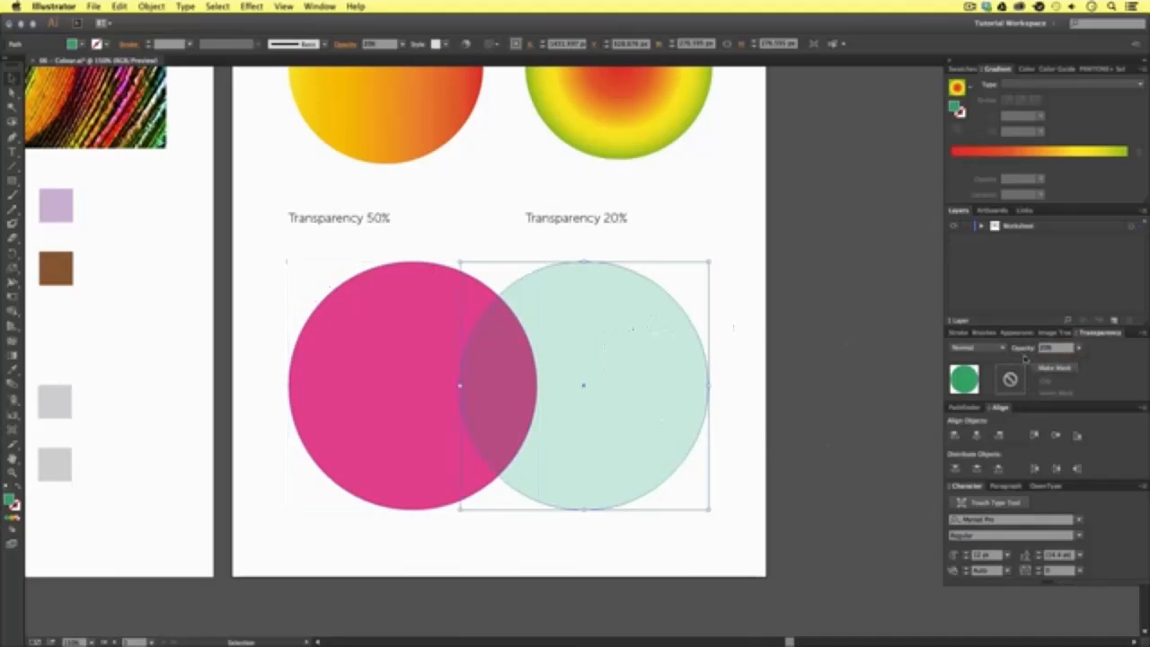
click(1052, 348)
drag(1058, 348, 1040, 348)
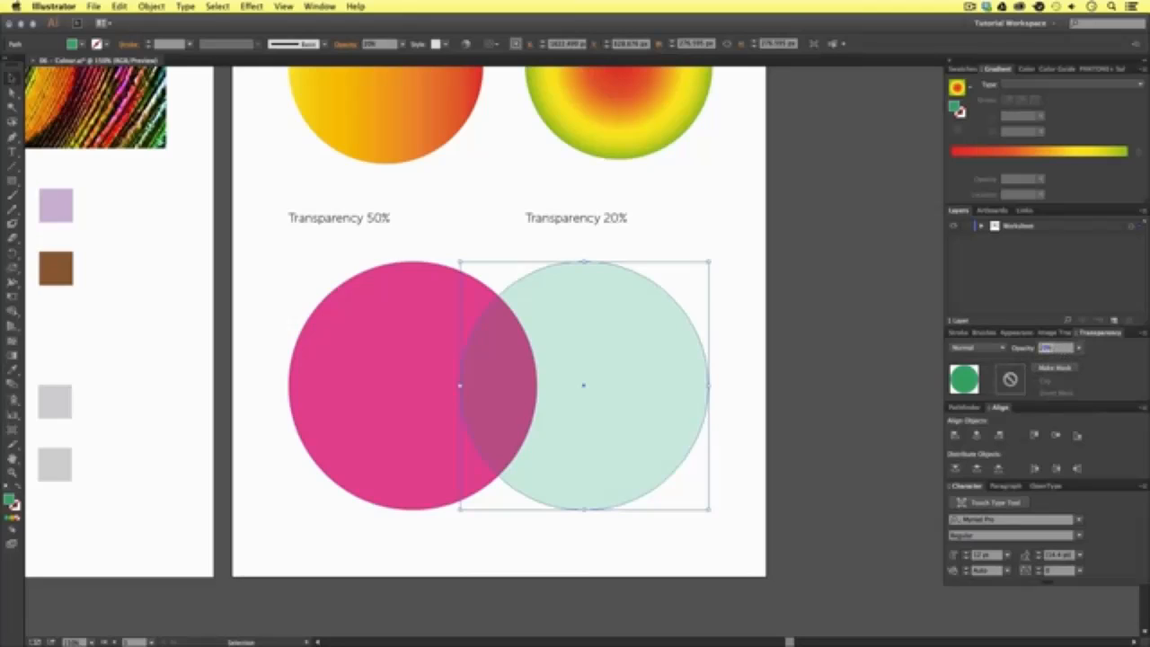
text(70)
key(Return)
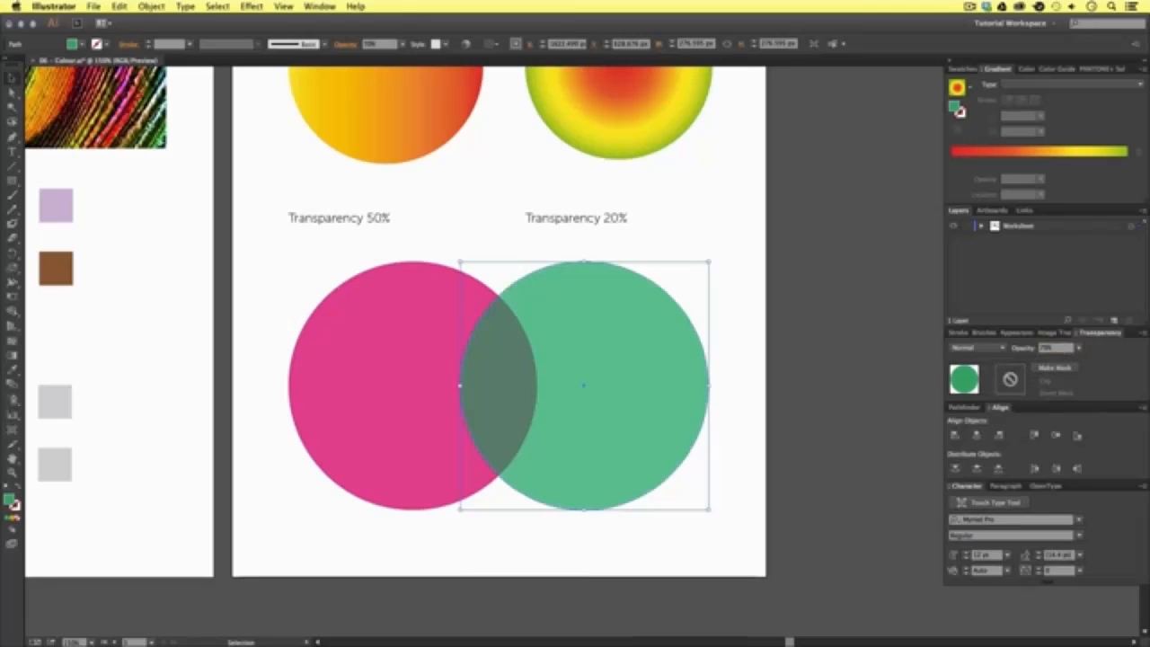
click(820, 317)
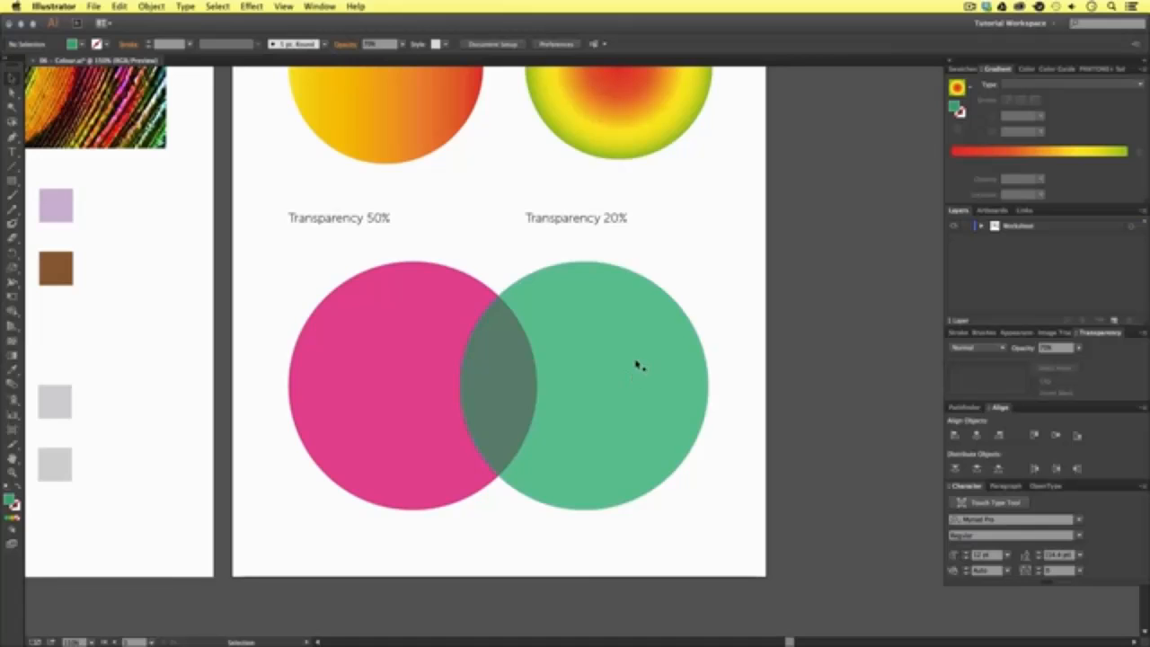
- Review the Pantone, image colour and gradient artboards of the worksheet side by side
key(z)
alt+click(504, 250)
alt+click(493, 285)
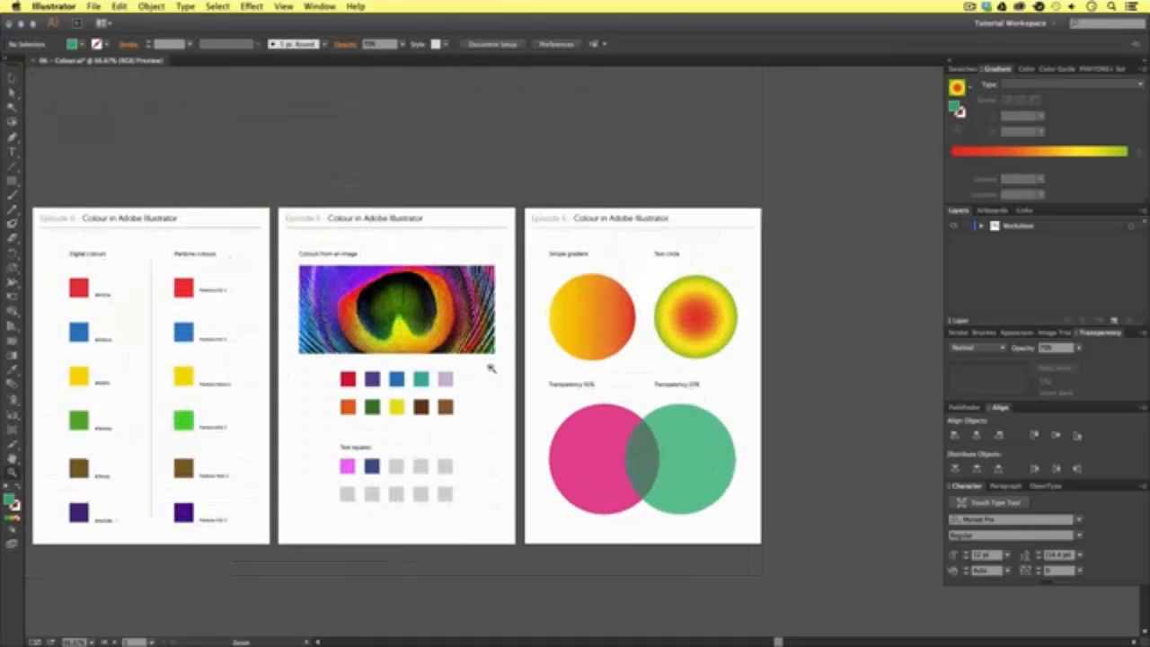
drag(492, 368, 543, 345)
click(546, 345)
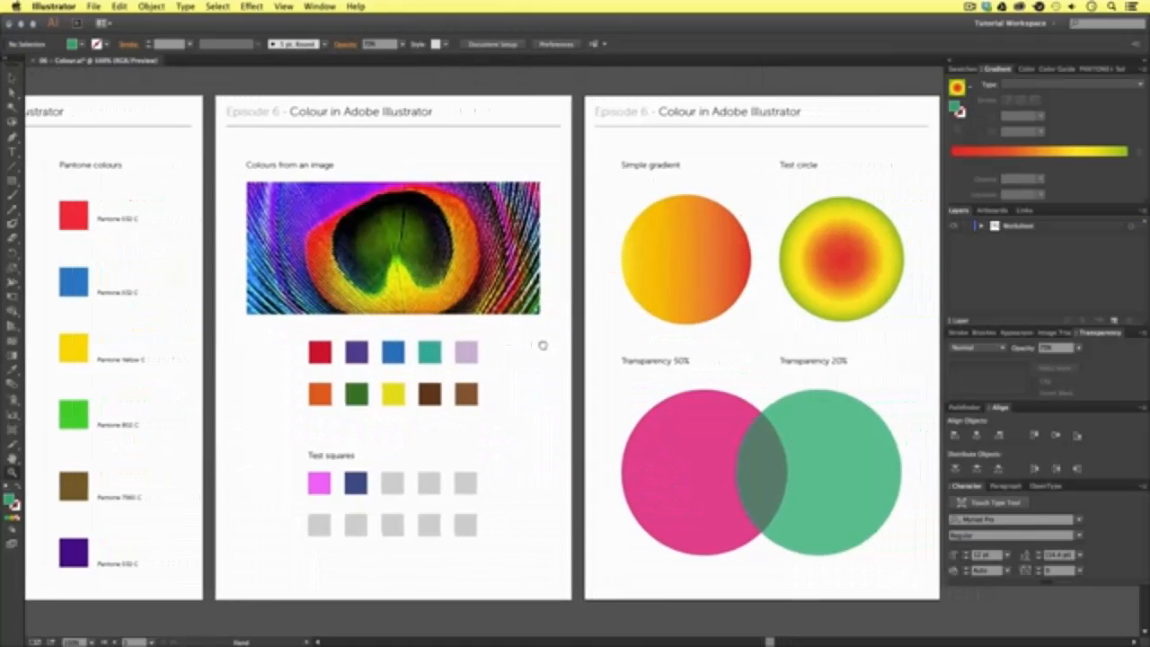
key(v)
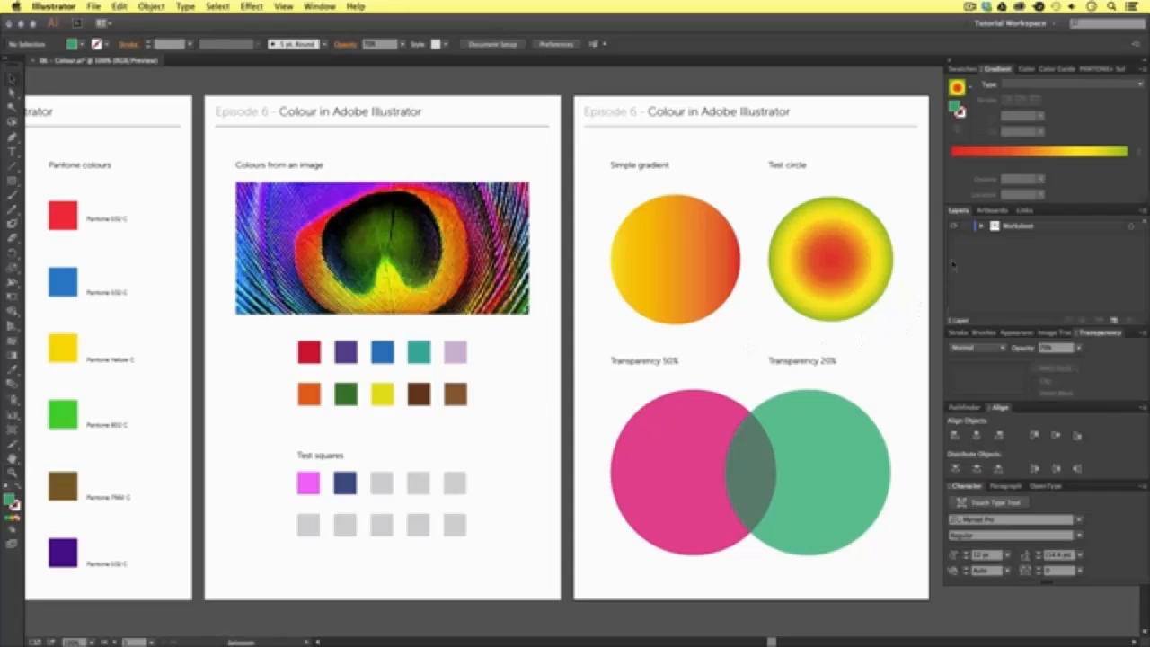